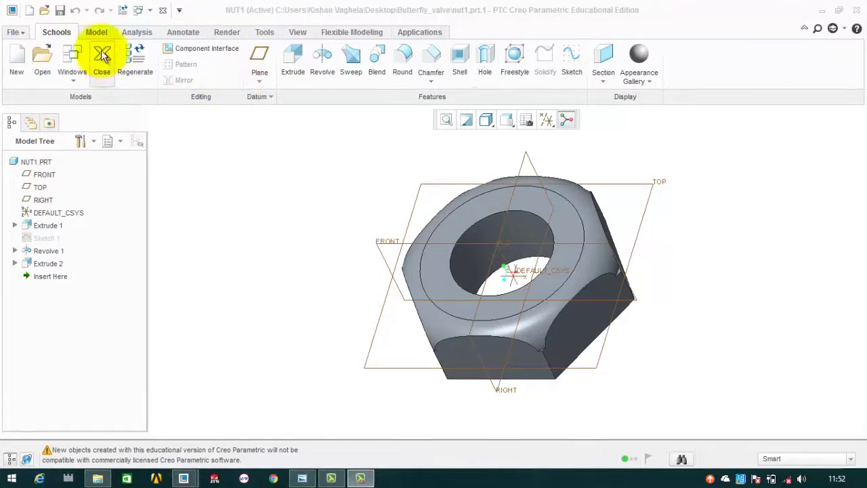
# - Create a new solid part named plate using the solid_start_part_mmks template instead of the default one
pyautogui.click(16, 58)
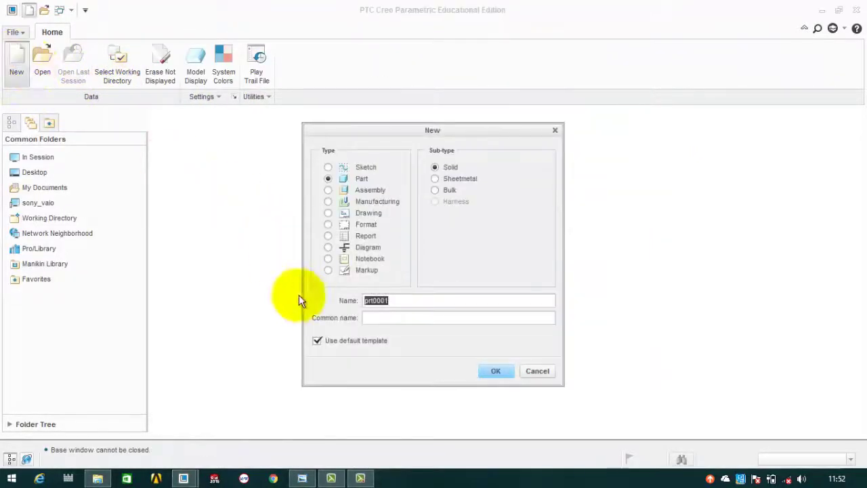
pyautogui.click(317, 340)
pyautogui.doubleClick(406, 302)
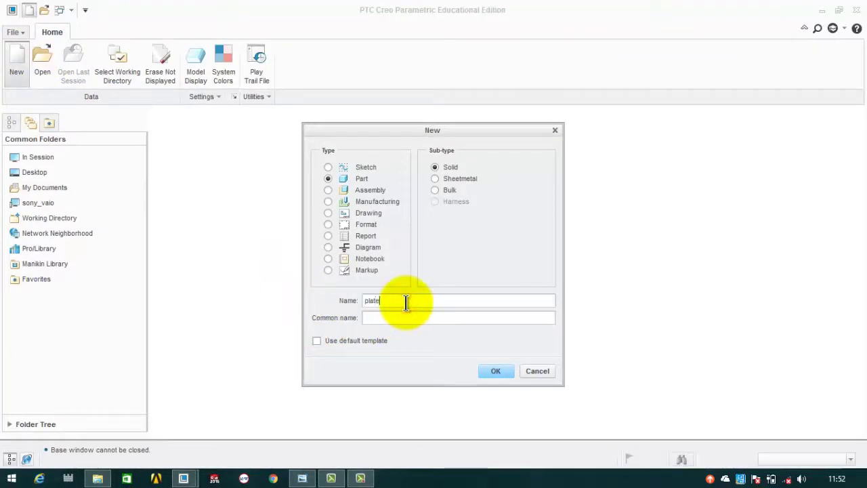
pyautogui.click(497, 372)
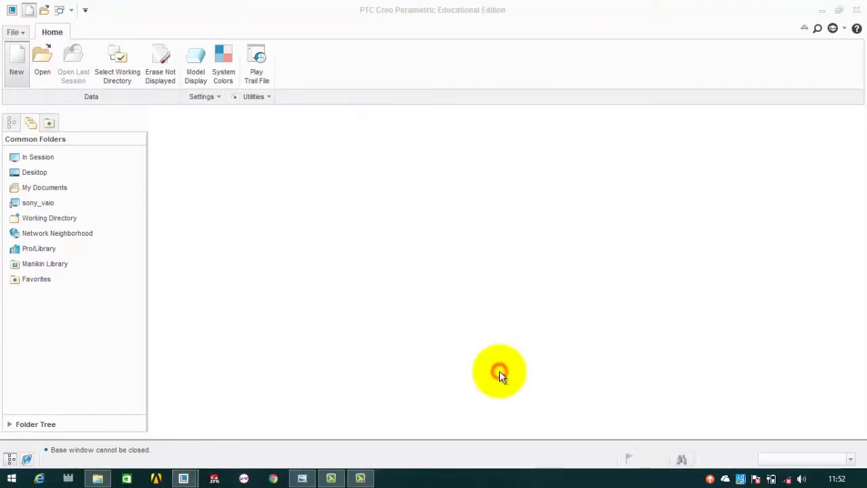
pyautogui.click(390, 181)
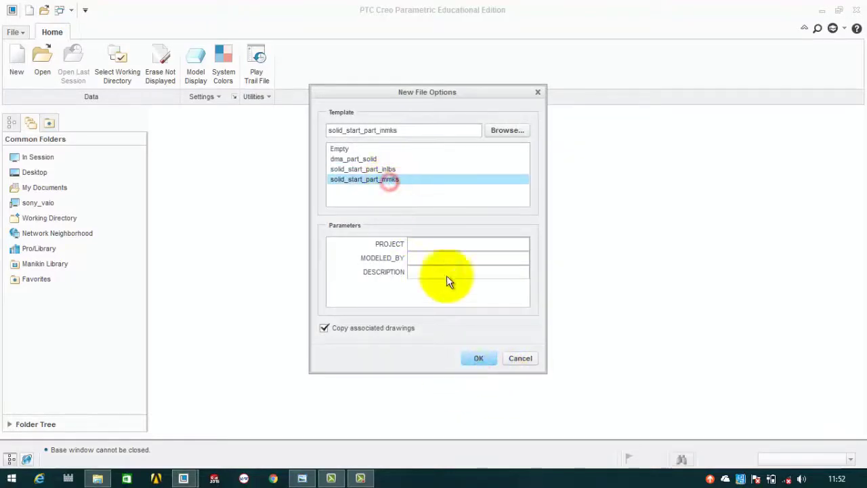
pyautogui.click(476, 359)
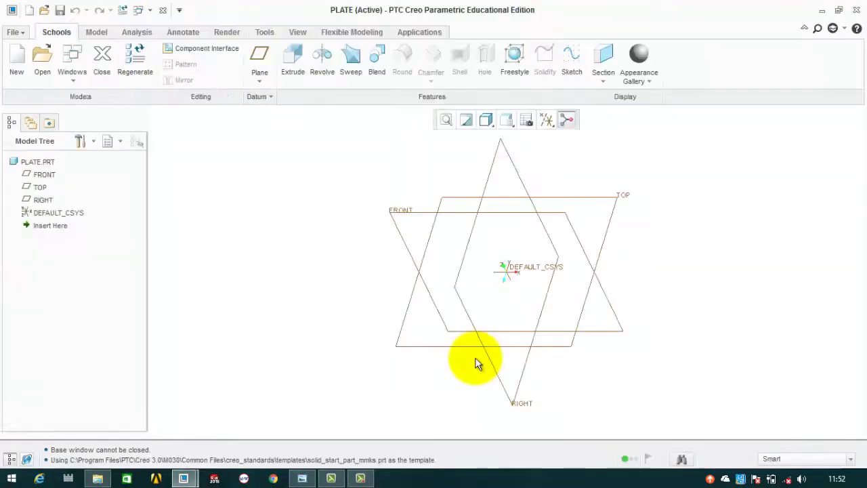
# - Check the plate's reference image, and start an Extrude sketch on the TOP datum plane
pyautogui.click(306, 479)
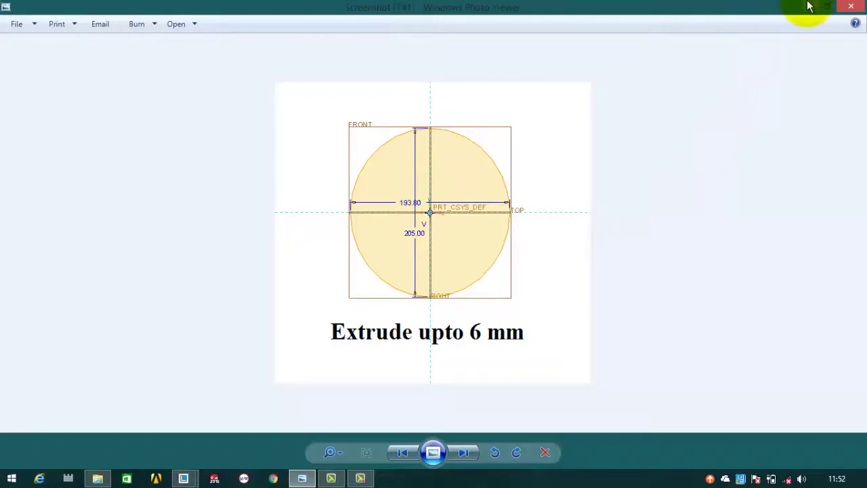
pyautogui.click(828, 6)
pyautogui.click(93, 34)
pyautogui.click(322, 57)
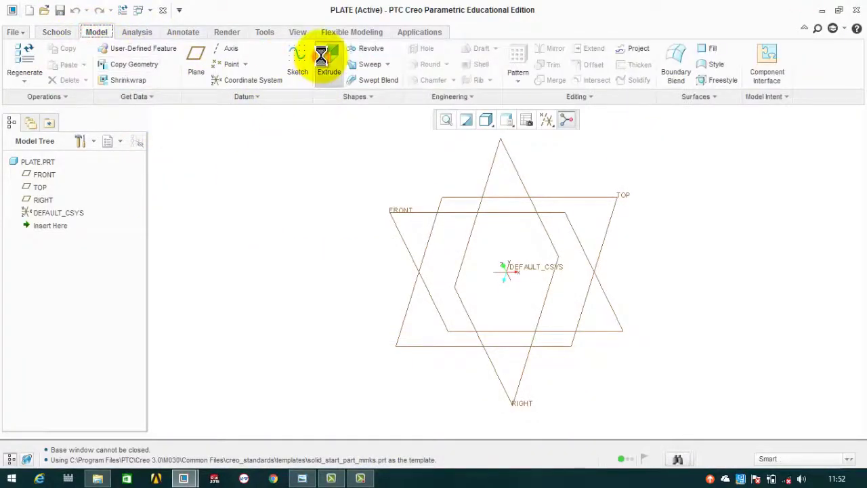
pyautogui.click(555, 195)
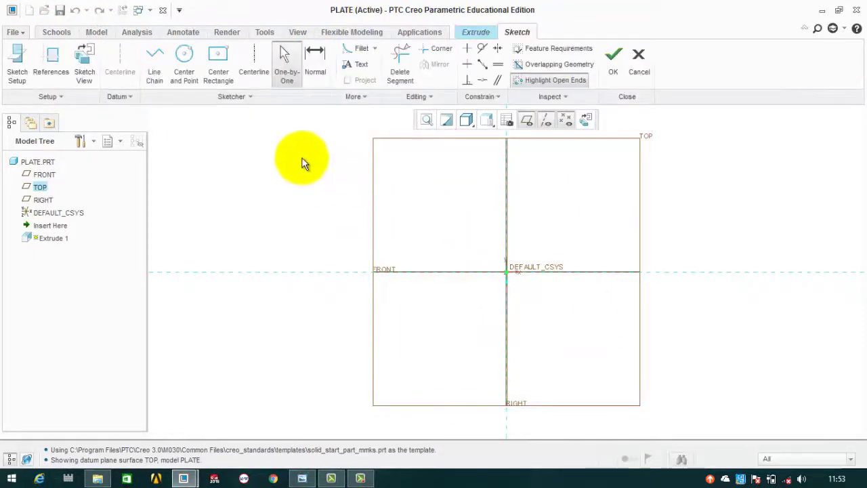
# - Sketch a center-and-axis ellipse at the origin, about 183 mm wide and 276 mm high, with its major axis vertical
pyautogui.click(238, 97)
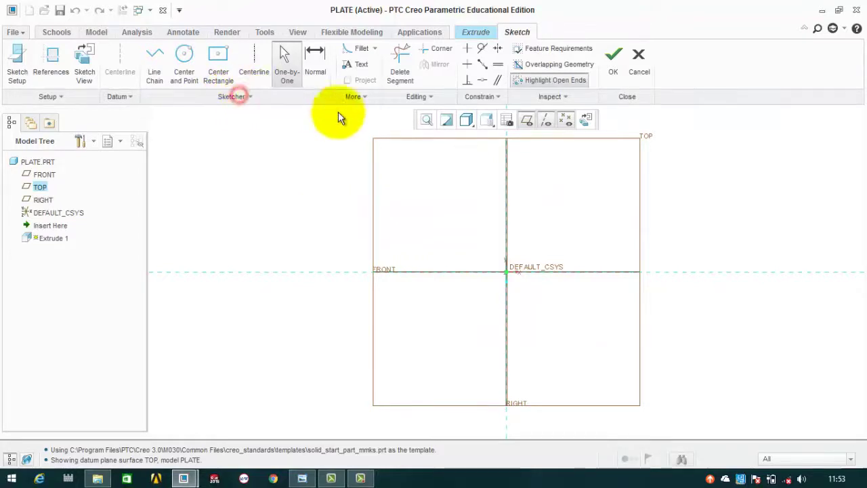
pyautogui.click(353, 97)
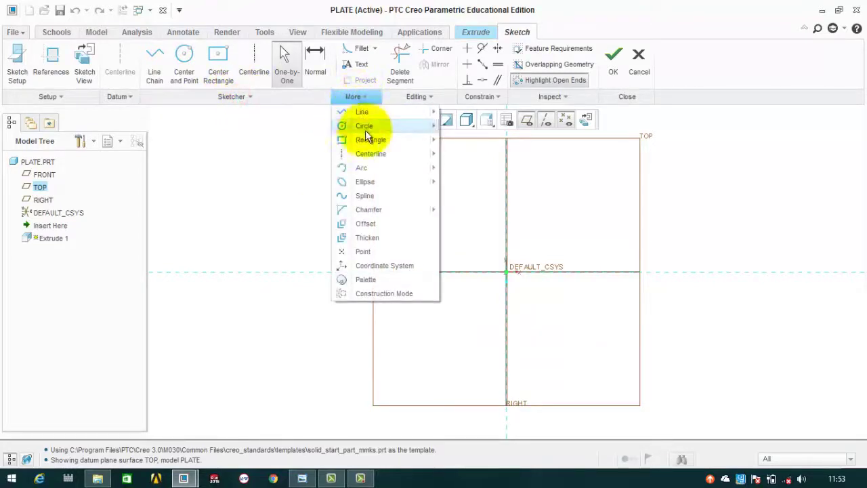
pyautogui.moveTo(369, 183)
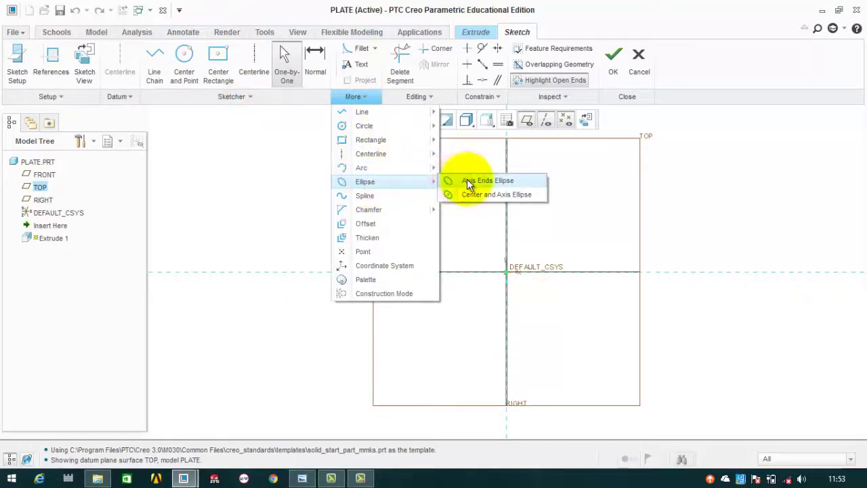
pyautogui.click(477, 197)
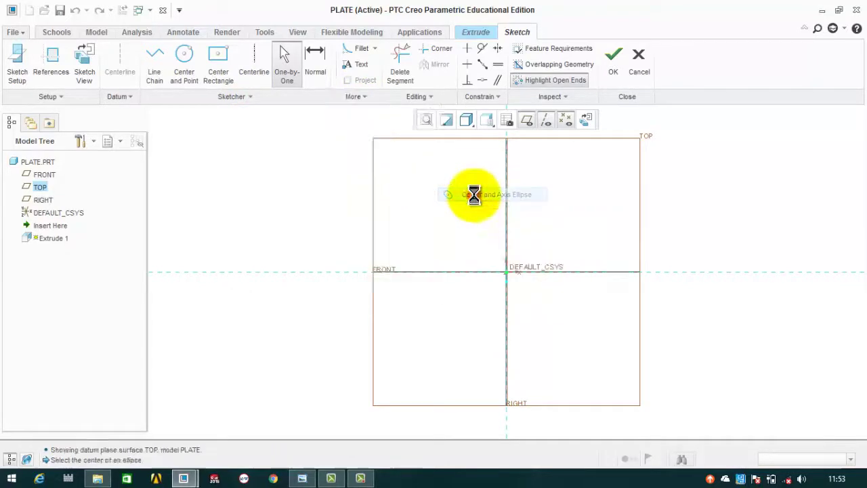
pyautogui.click(507, 273)
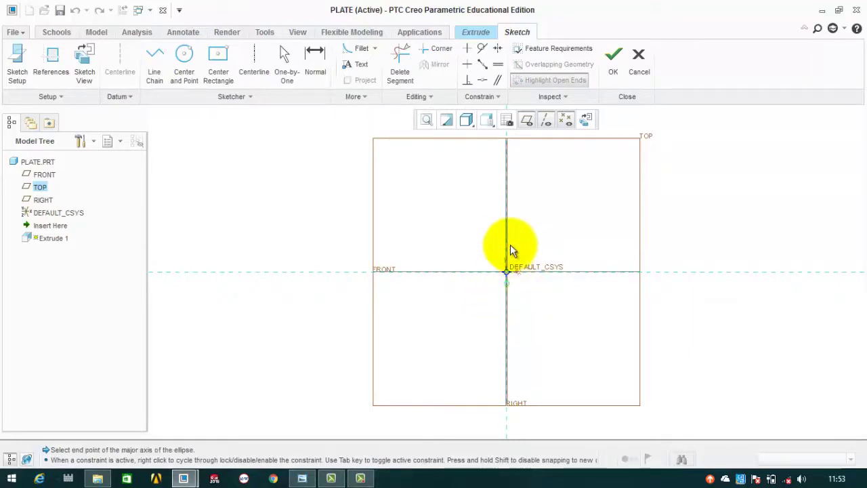
pyautogui.click(507, 201)
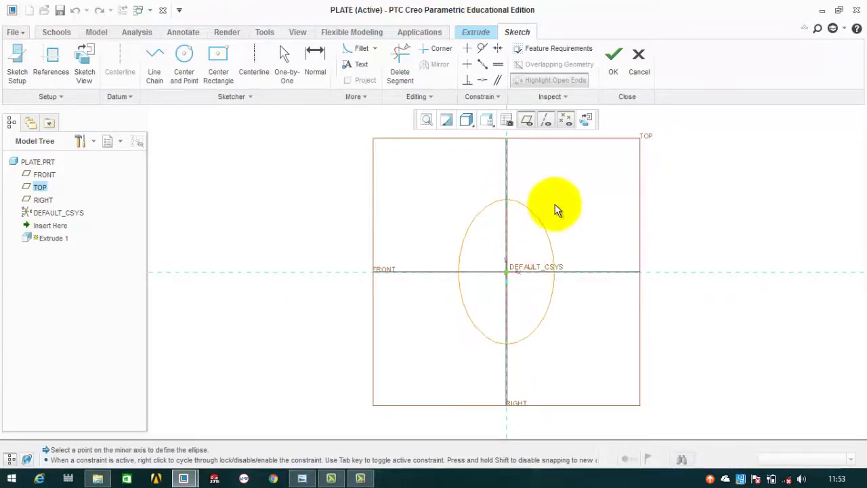
pyautogui.click(554, 207)
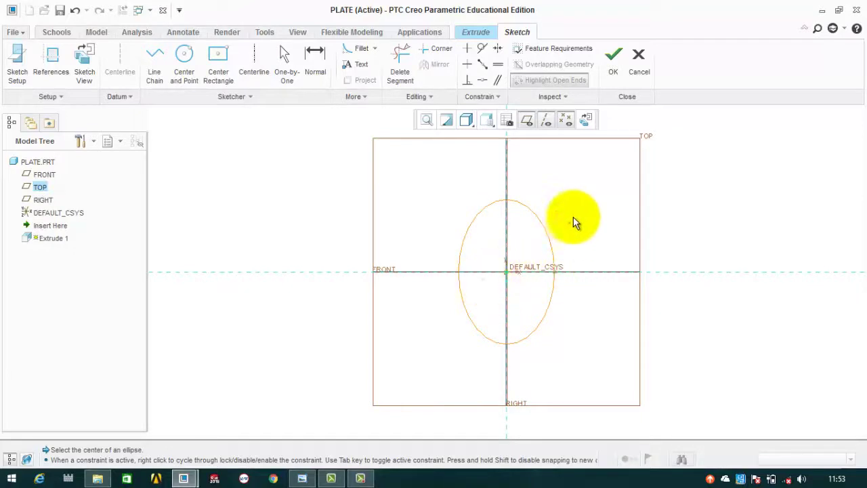
pyautogui.middleClick(582, 194)
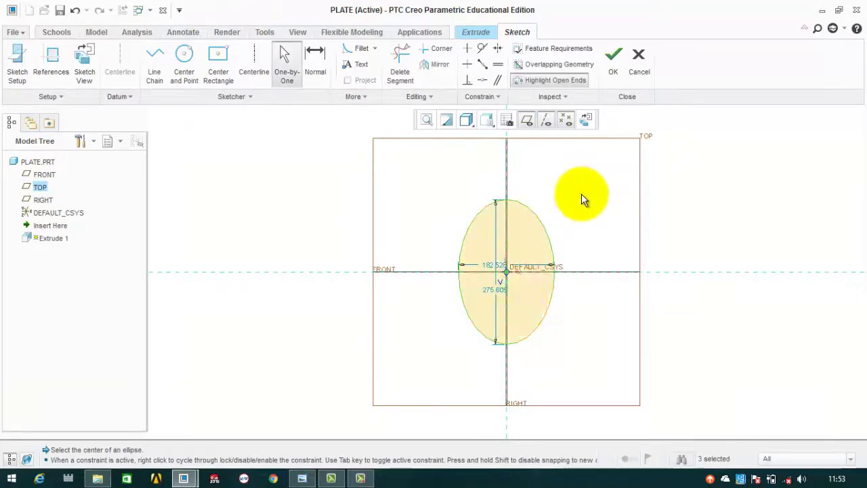
# - Check the reference image and set the ellipse's vertical axis to 205 mm
pyautogui.click(302, 478)
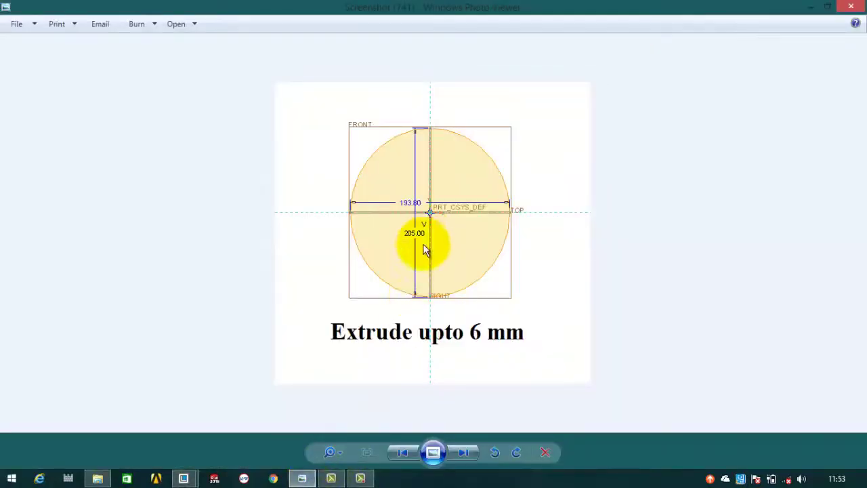
pyautogui.click(811, 7)
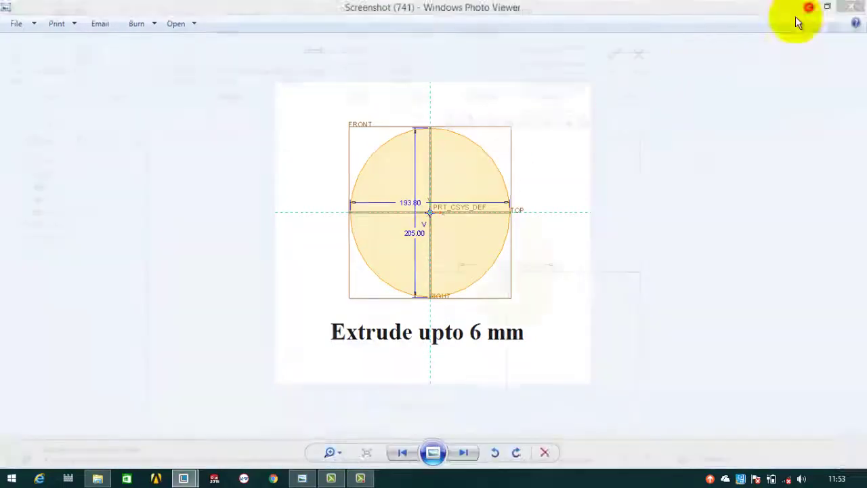
pyautogui.doubleClick(492, 289)
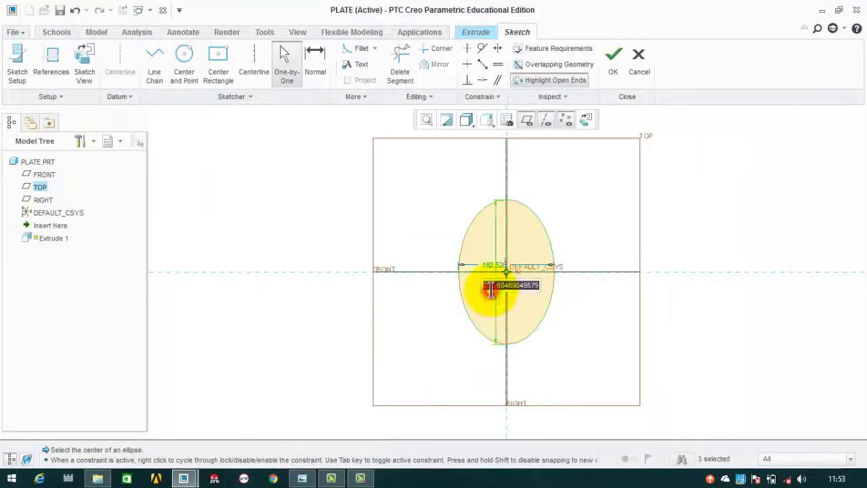
pyautogui.write('205')
pyautogui.press('Return')
pyautogui.click(651, 170)
# - Set the ellipse's horizontal axis to 193.8 mm as in the reference image, and finish the sketch
pyautogui.click(302, 479)
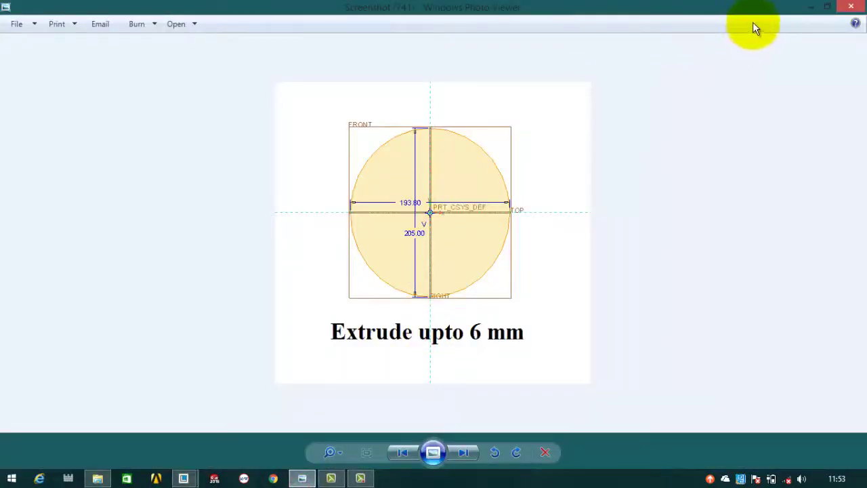
pyautogui.click(815, 7)
pyautogui.doubleClick(488, 267)
pyautogui.press('BackSpace')
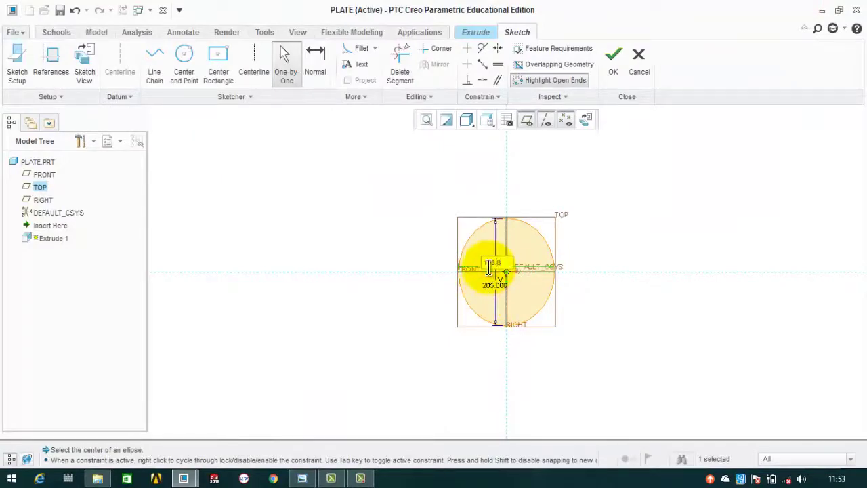
pyautogui.click(652, 202)
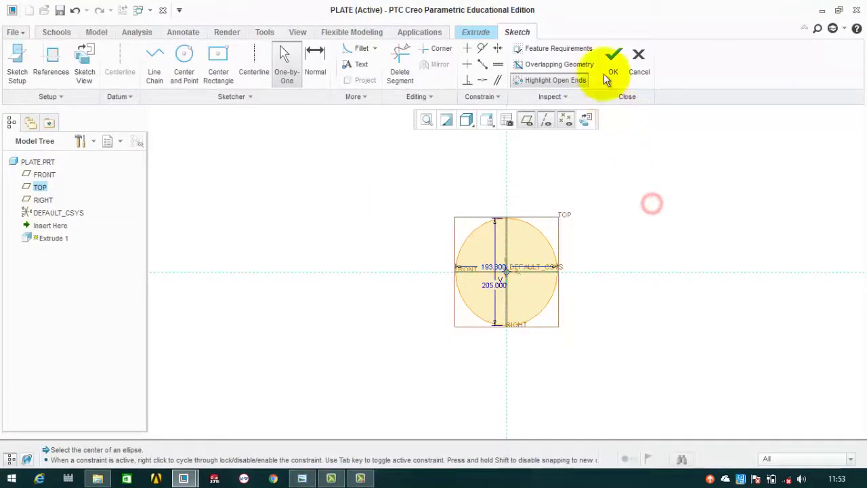
pyautogui.click(605, 63)
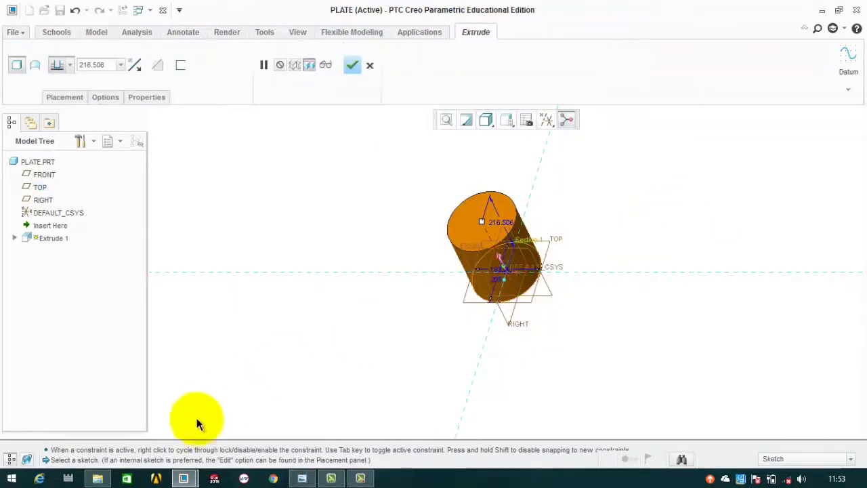
# - Extrude the ellipse 6 mm symmetrically about the sketch plane, following the depth in the reference image
pyautogui.click(302, 478)
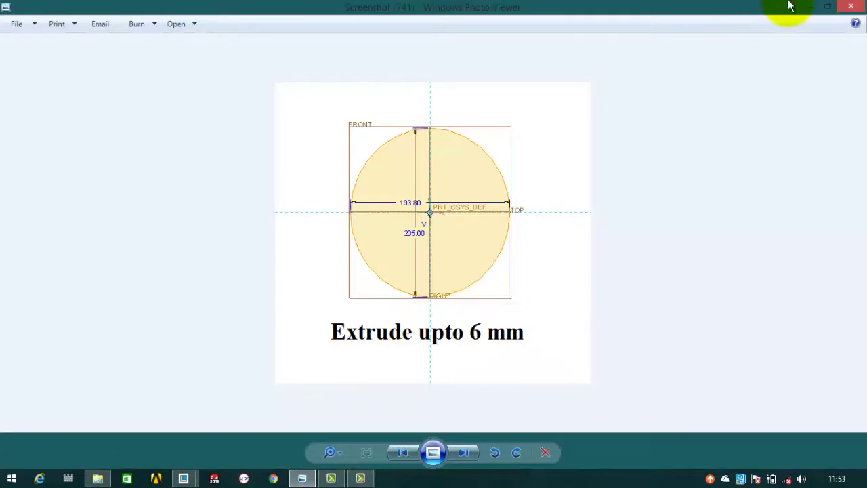
pyautogui.click(810, 7)
pyautogui.doubleClick(101, 65)
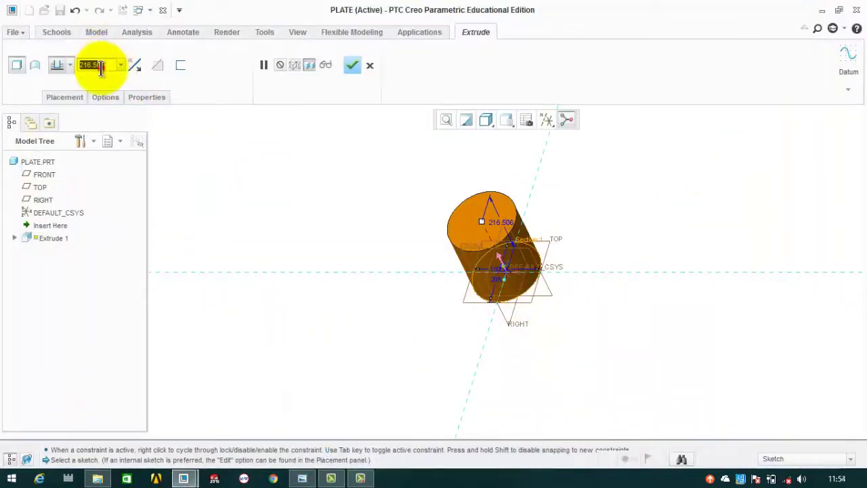
pyautogui.write('6')
pyautogui.press('Return')
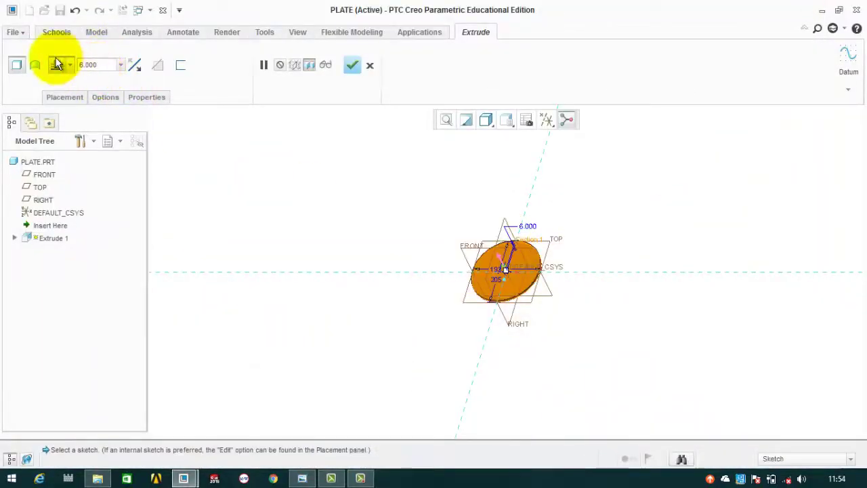
pyautogui.click(71, 65)
pyautogui.click(57, 98)
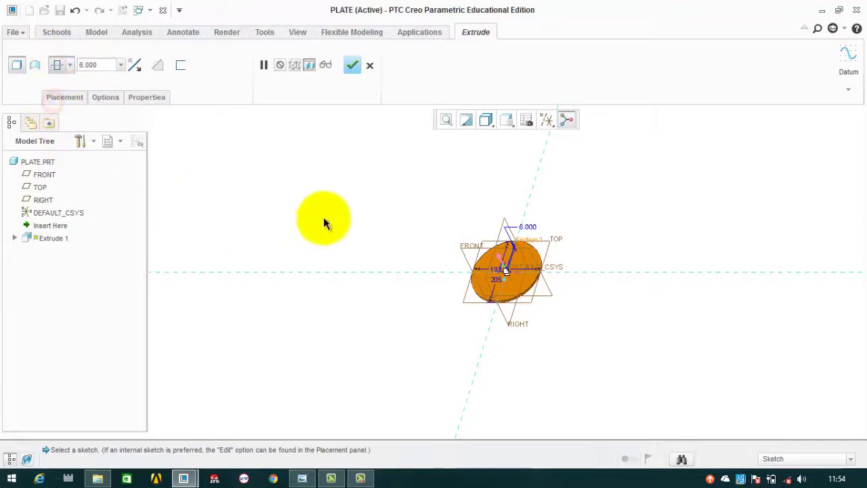
pyautogui.click(352, 71)
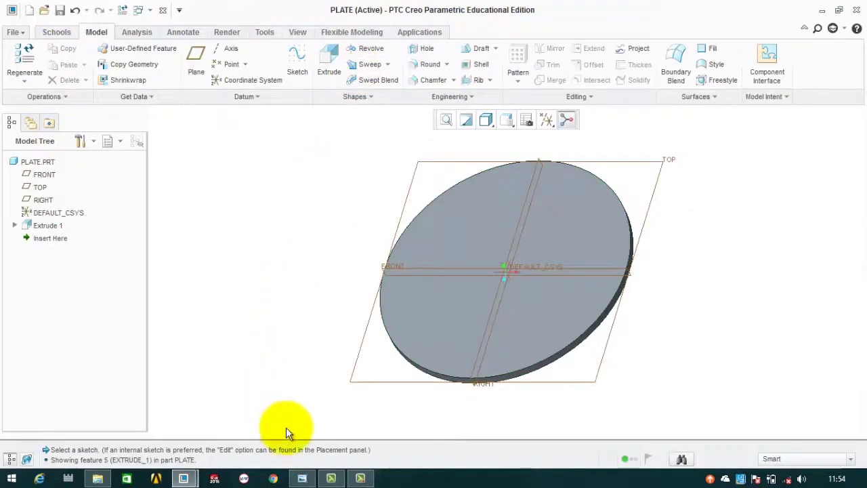
# - Check the next reference image with the small circle, and start a second Extrude sketch on the plate's flat face
pyautogui.click(302, 479)
pyautogui.click(462, 450)
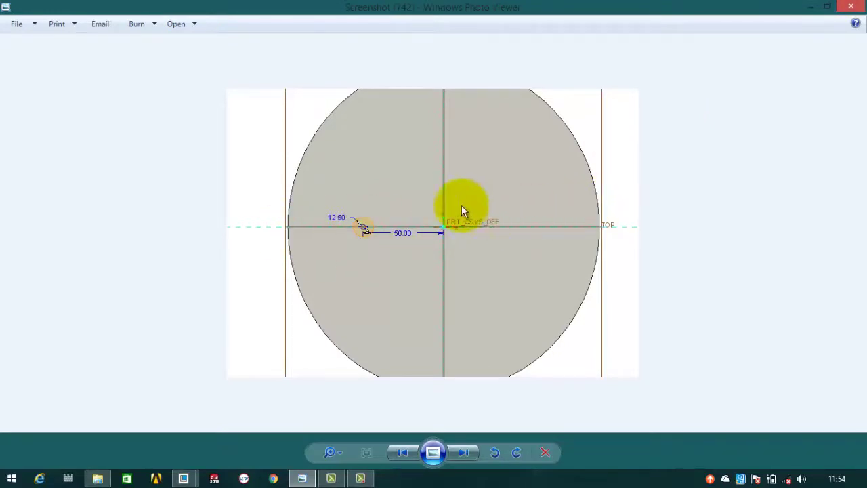
pyautogui.click(811, 7)
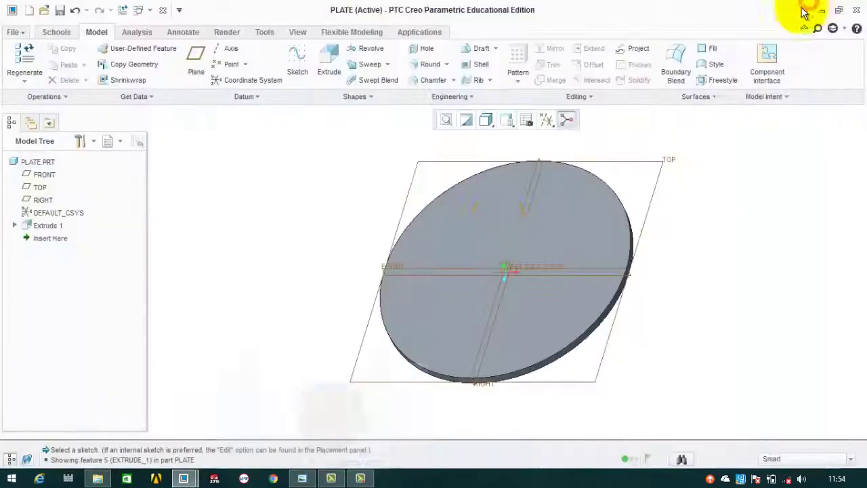
pyautogui.click(325, 65)
pyautogui.click(464, 240)
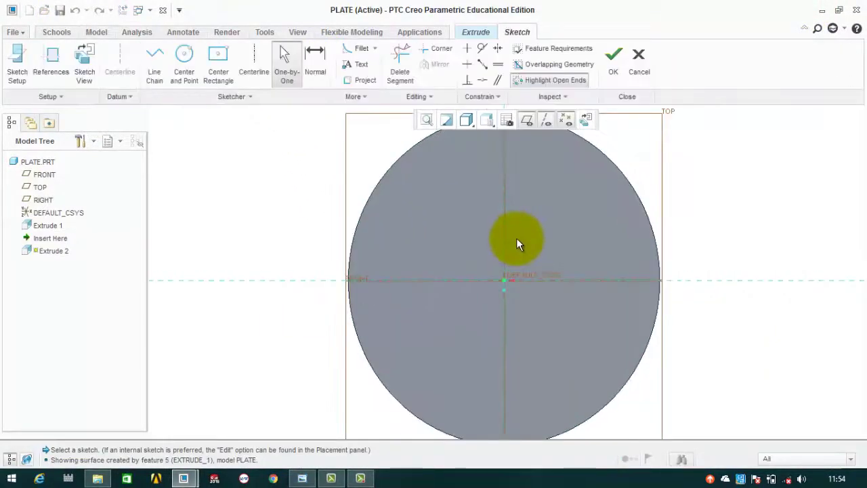
# - Sketch a circle on the horizontal reference about 55 mm left of the plate's center, and set its diameter to 12.5 mm
pyautogui.click(184, 55)
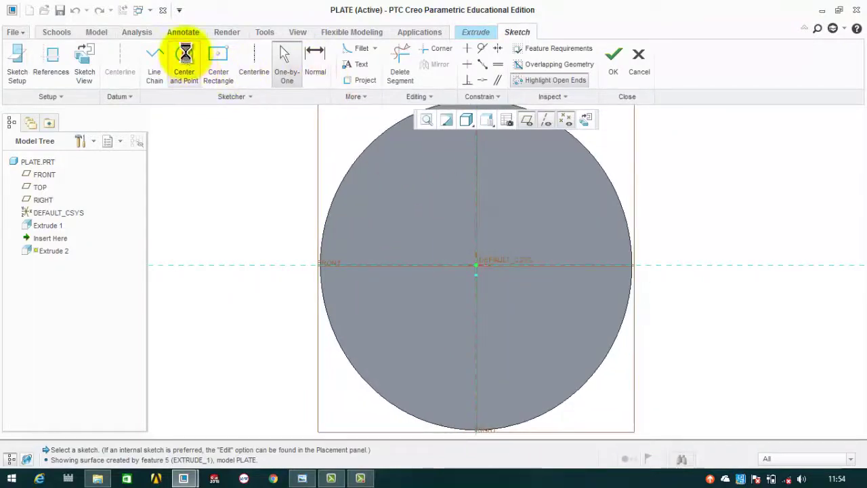
pyautogui.click(403, 256)
pyautogui.middleClick(398, 213)
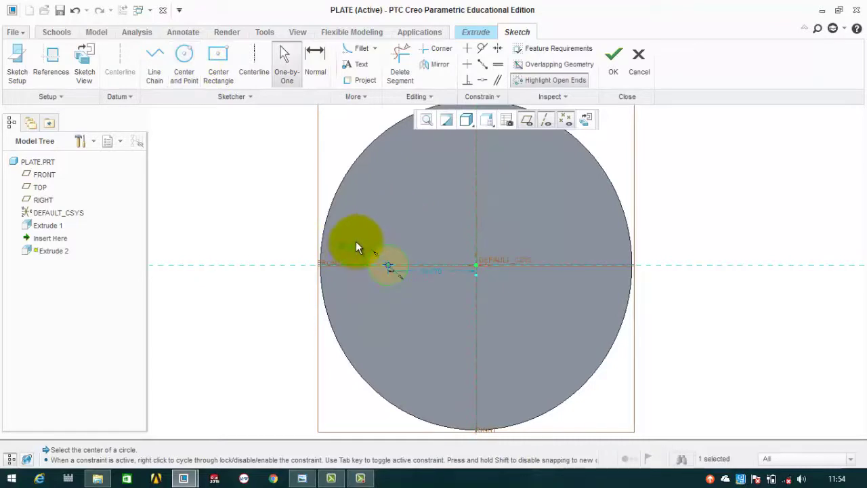
pyautogui.doubleClick(354, 244)
pyautogui.press('Return')
pyautogui.click(393, 217)
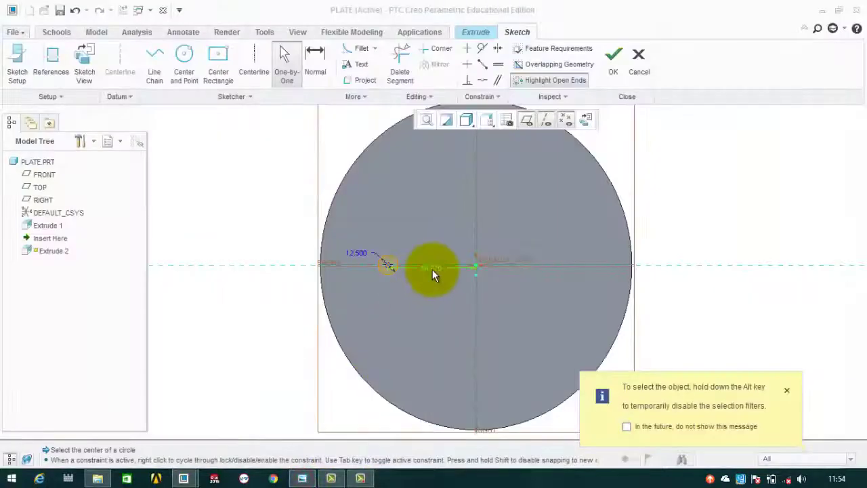
# - Set the circle's horizontal distance from the plate's center to 50 mm, and finish the sketch
pyautogui.click(432, 270)
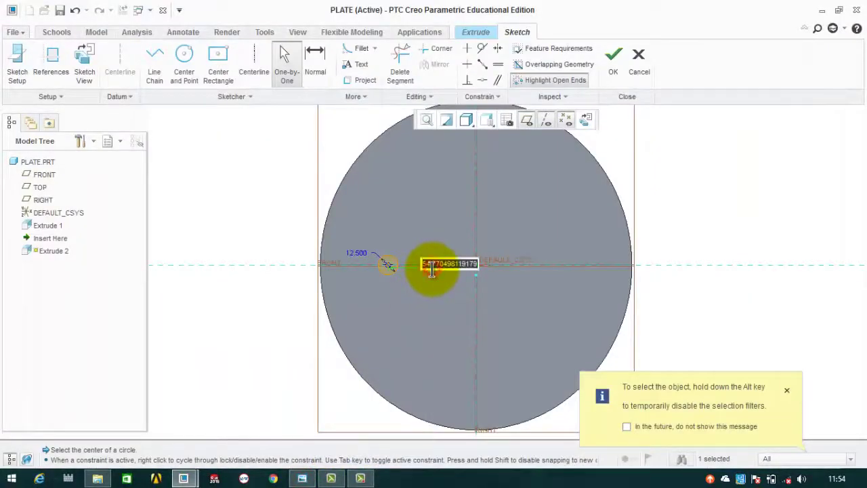
pyautogui.click(783, 172)
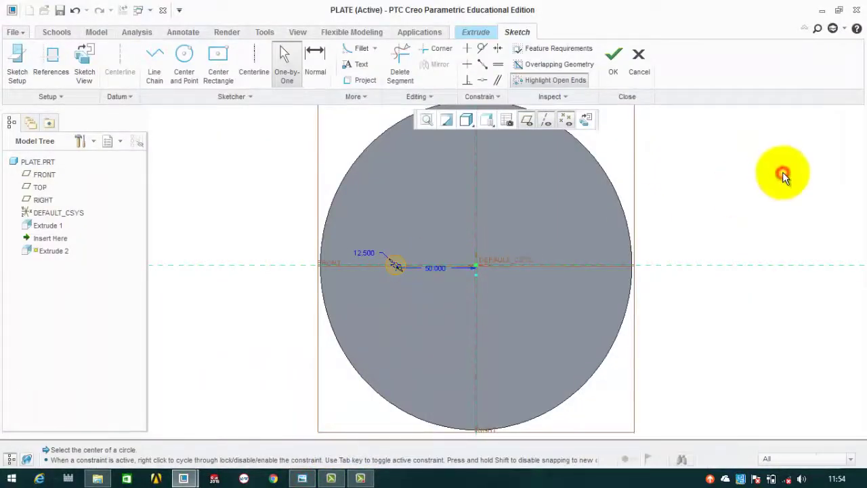
pyautogui.click(623, 67)
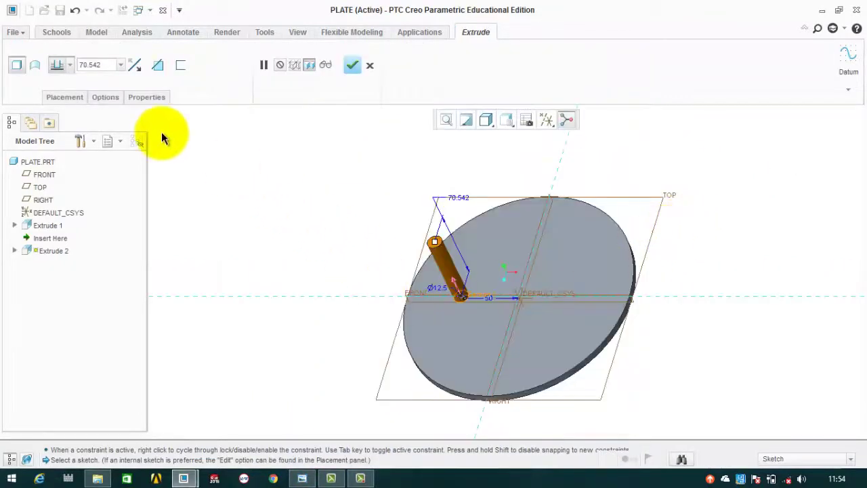
# - Reverse the extrusion into the plate so that it removes material, and complete the 12.5 mm hole
pyautogui.click(135, 65)
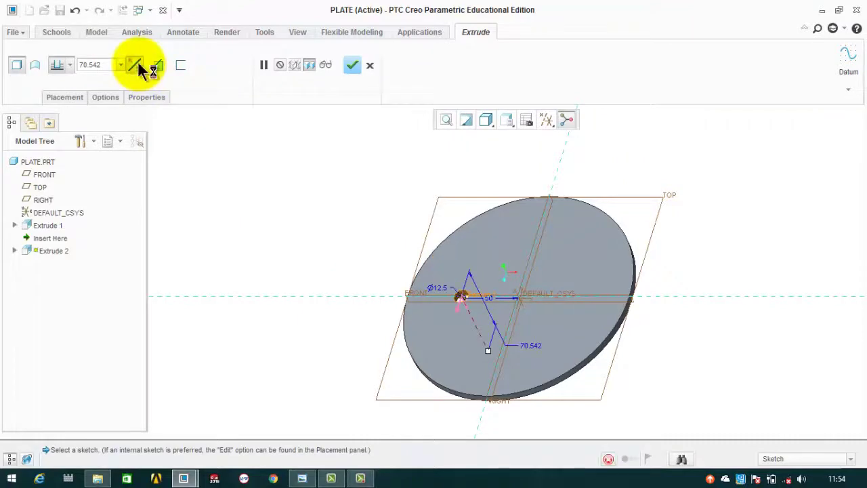
pyautogui.scroll(1, 464, 294)
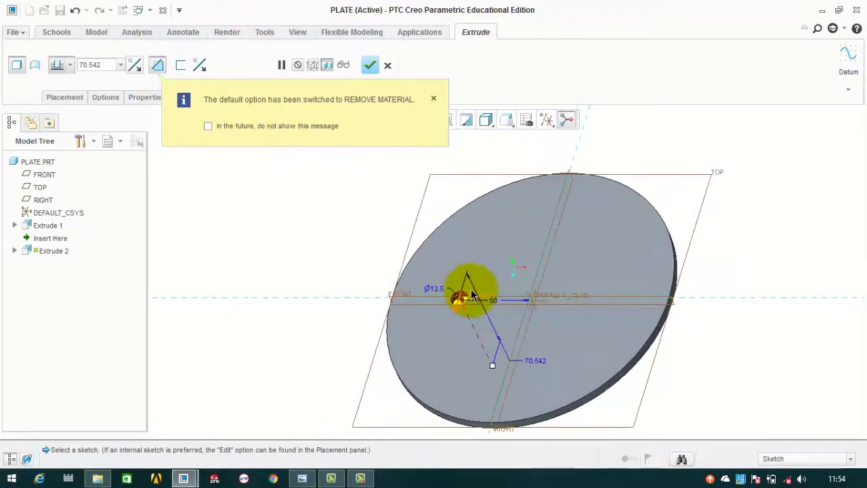
pyautogui.click(370, 67)
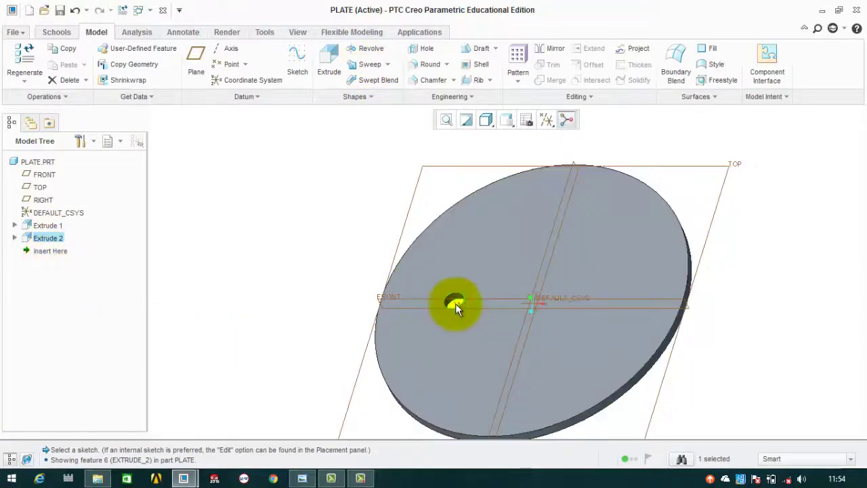
# - Mirror the hole about the RIGHT datum plane, and return the plate to its default orientation
pyautogui.moveTo(571, 216); pyautogui.dragTo(539, 244, button='middle')
pyautogui.scroll(3, 530, 281)
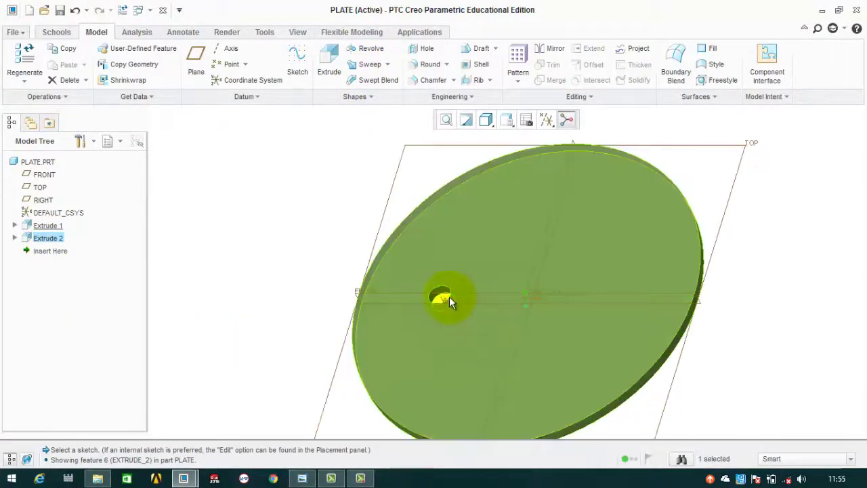
pyautogui.click(561, 49)
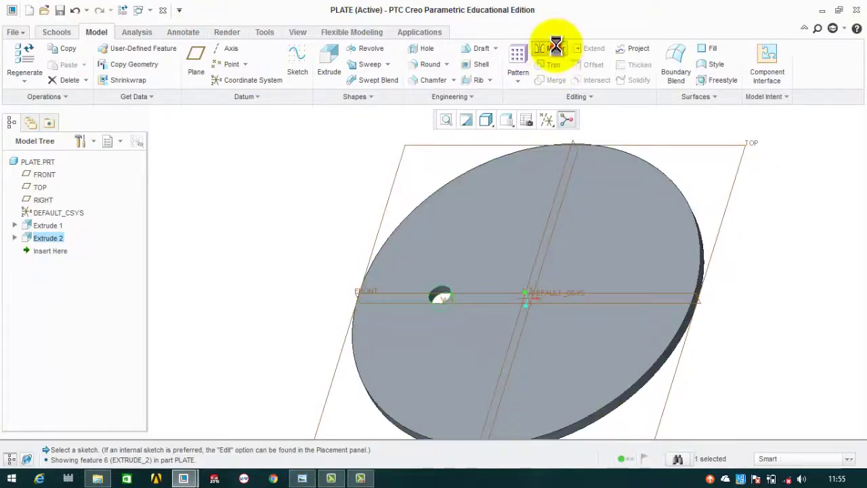
pyautogui.click(558, 186)
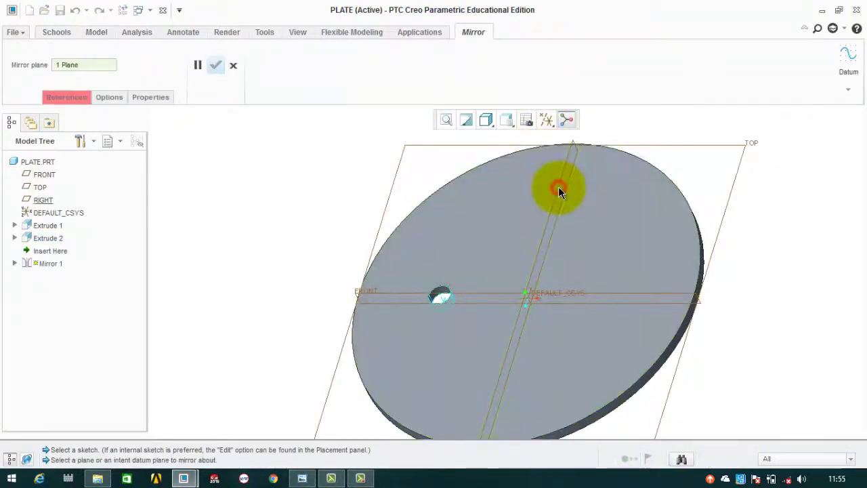
pyautogui.click(220, 63)
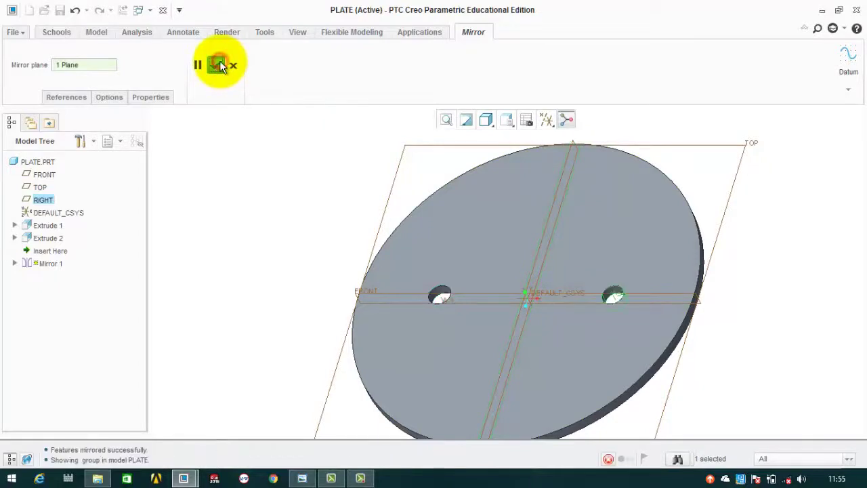
pyautogui.click(788, 285)
pyautogui.hotkey('ctrl', 'd')
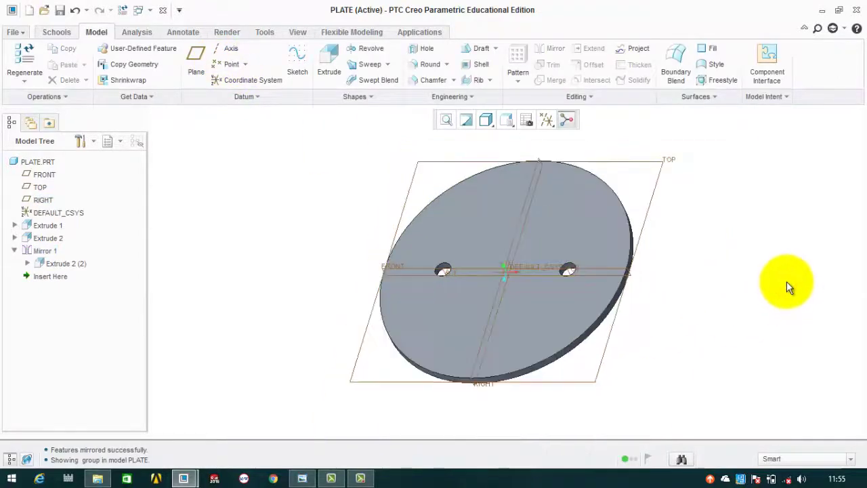
# - Save a copy of the plate part as plate1 in the Butterfly_valve folder
pyautogui.click(22, 32)
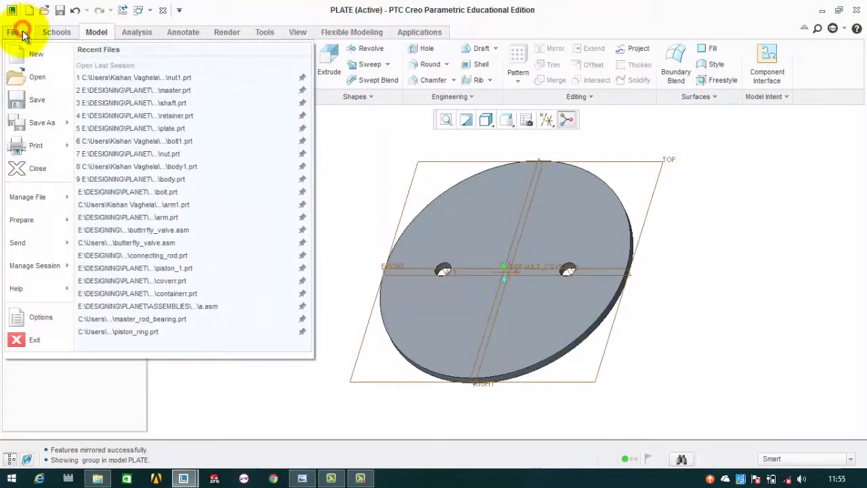
pyautogui.click(28, 126)
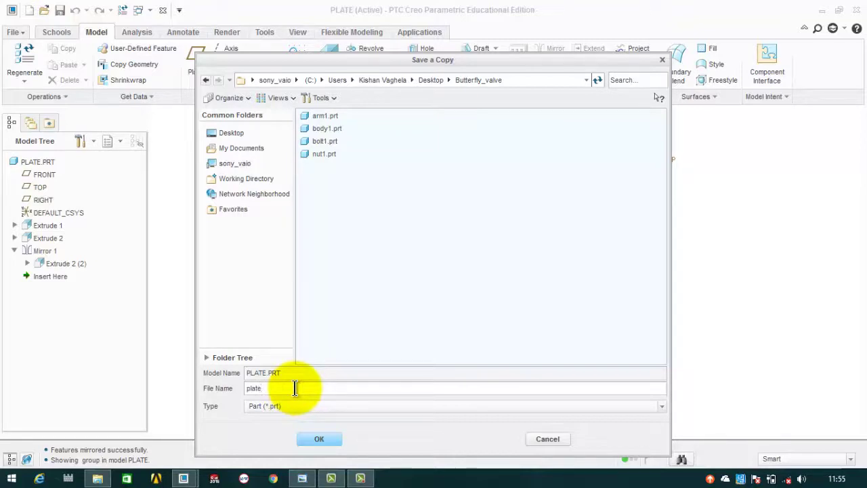
pyautogui.click(319, 439)
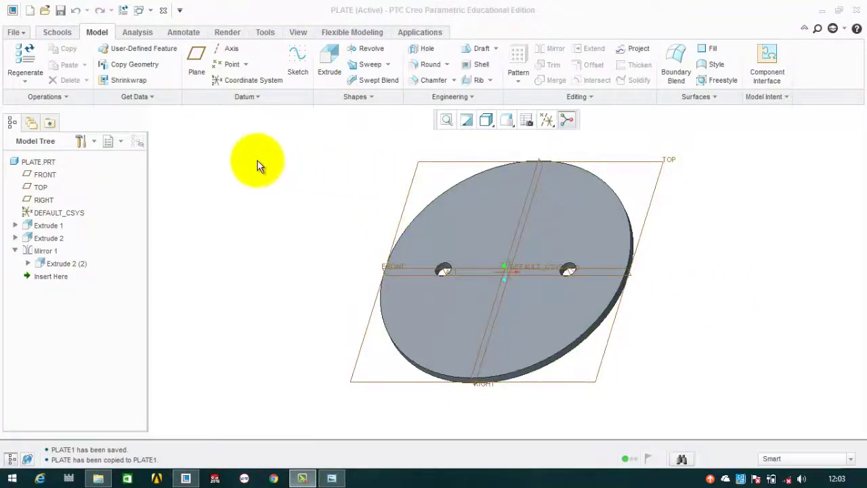
# - Close the plate part and create a new solid part named retainer from the solid_start_part_mmks template
pyautogui.click(60, 31)
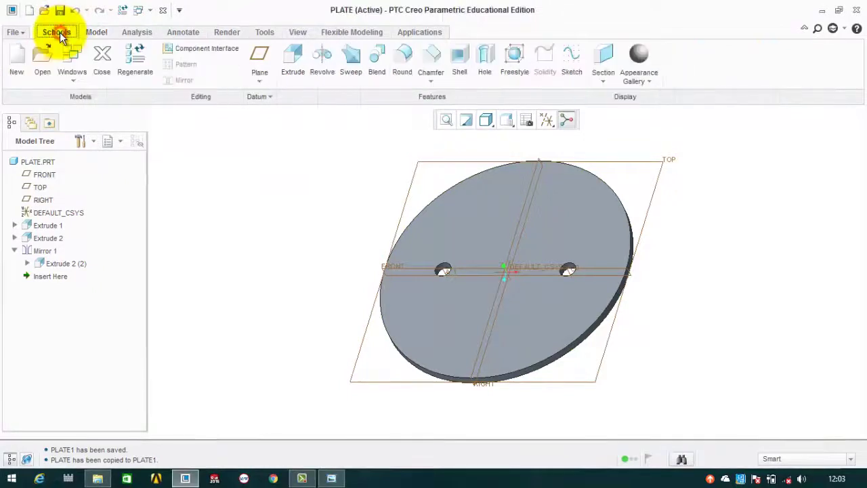
pyautogui.click(98, 60)
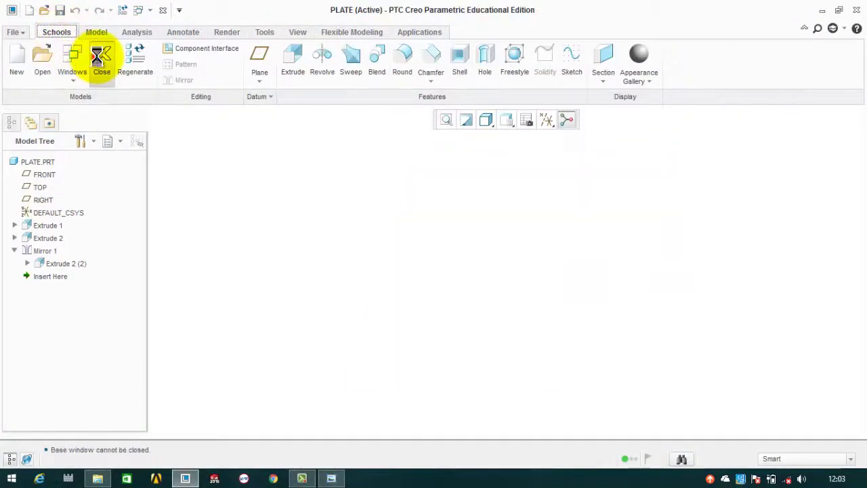
pyautogui.click(20, 66)
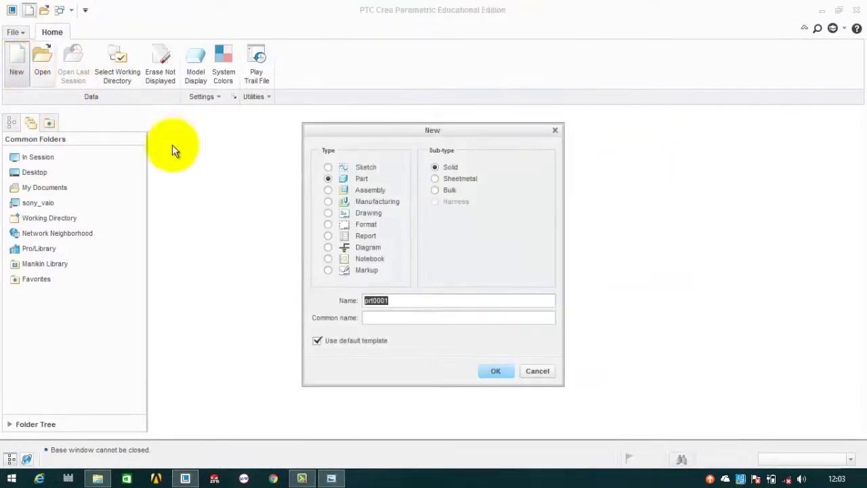
pyautogui.click(317, 340)
pyautogui.doubleClick(389, 300)
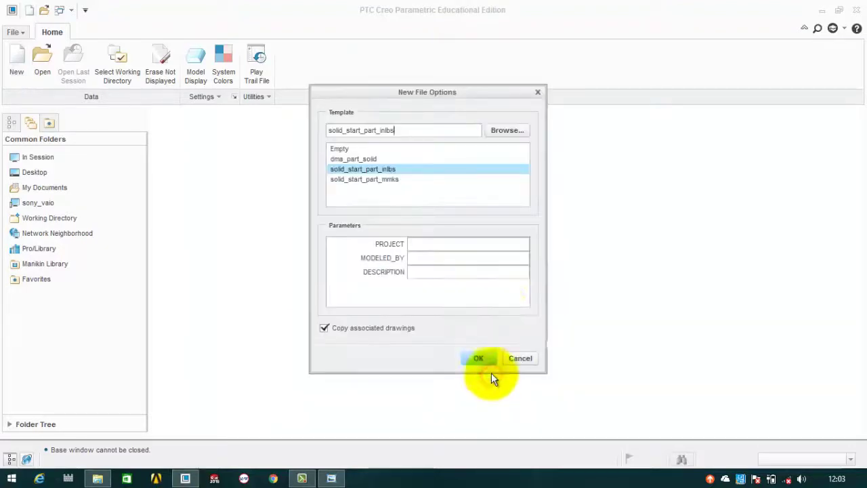
pyautogui.click(403, 180)
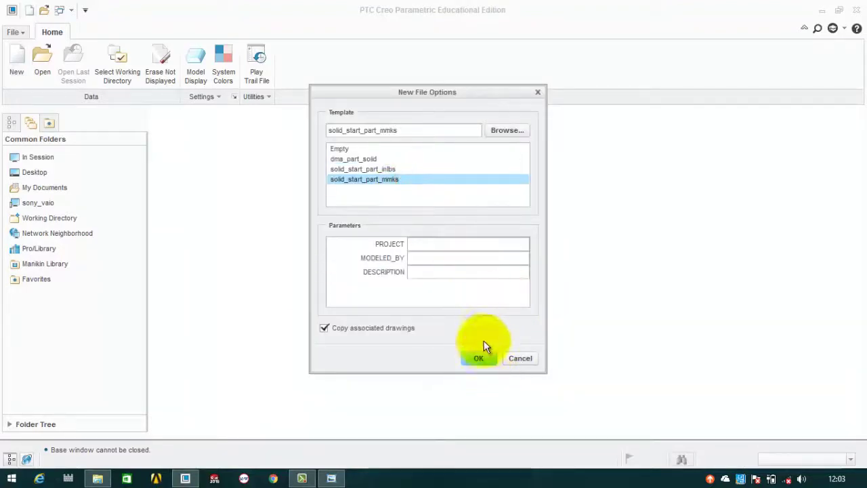
pyautogui.click(477, 358)
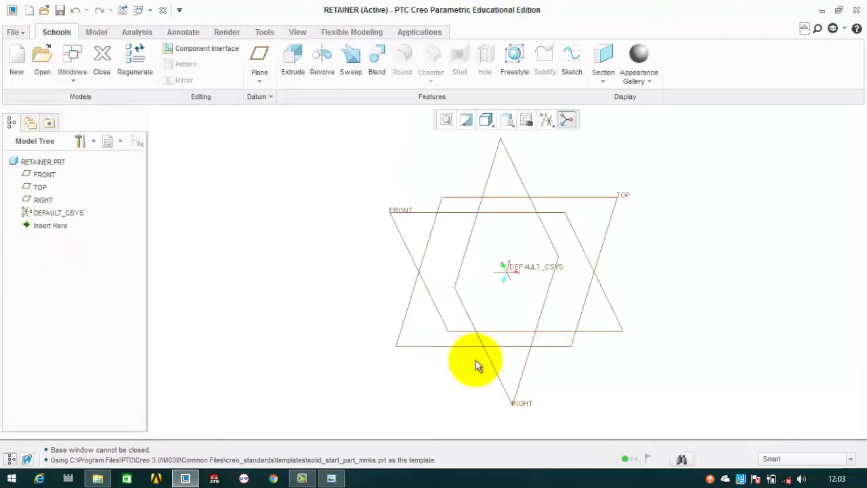
# - Check the retainer's base circle in the reference image, and start an Extrude sketch on the TOP plane
pyautogui.click(331, 478)
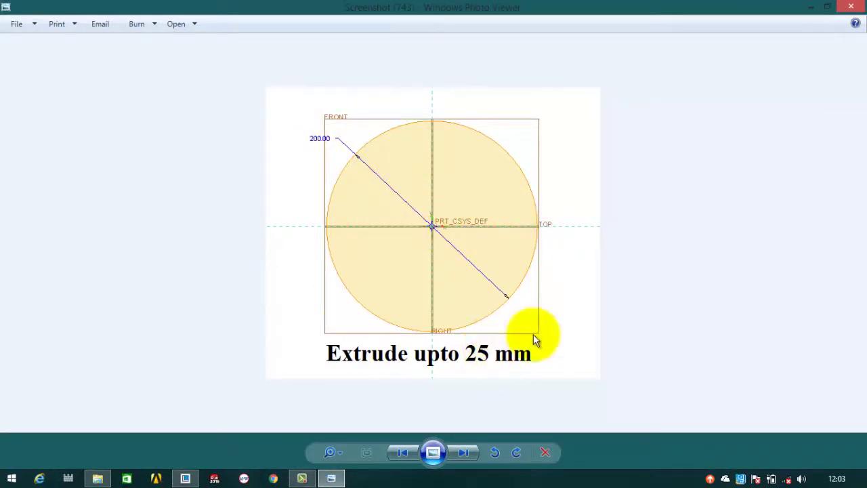
pyautogui.click(812, 6)
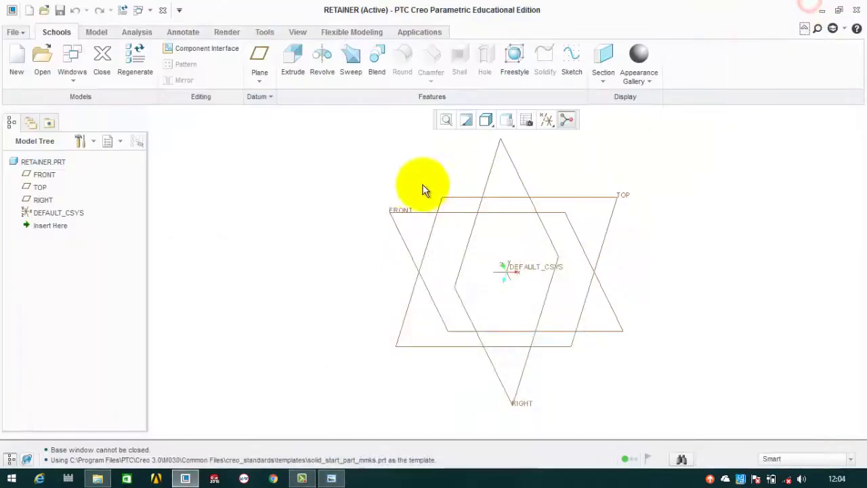
pyautogui.click(101, 34)
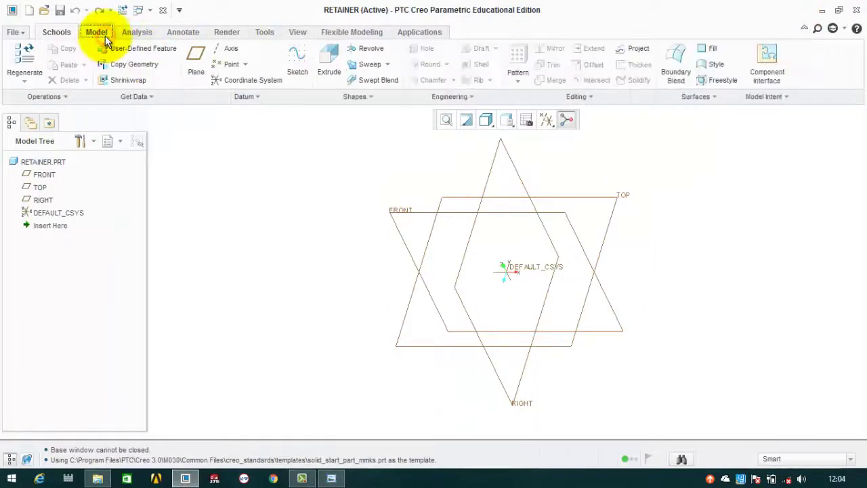
pyautogui.click(329, 57)
pyautogui.click(620, 195)
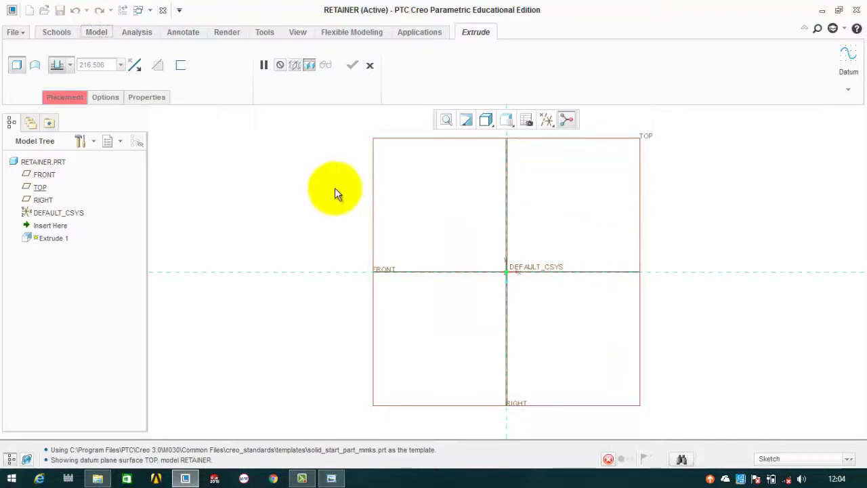
# - Sketch a circle centered on the origin with a diameter of 200 mm, and finish the sketch
pyautogui.click(190, 55)
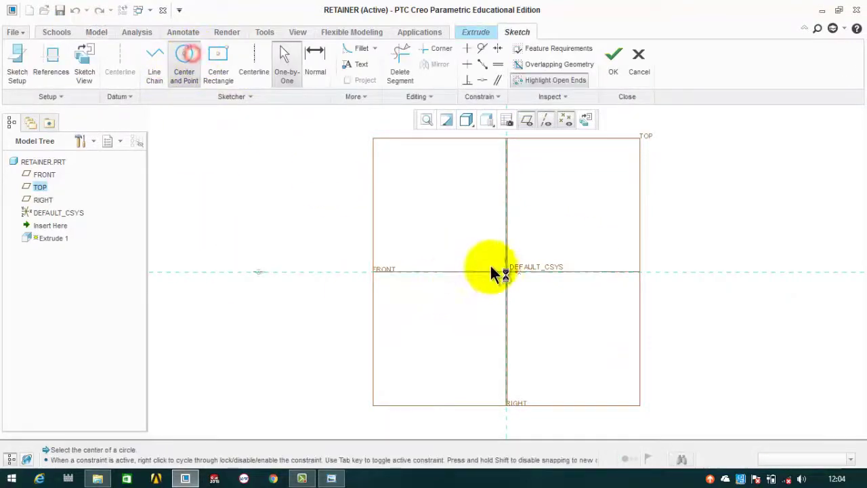
pyautogui.click(508, 272)
pyautogui.click(557, 199)
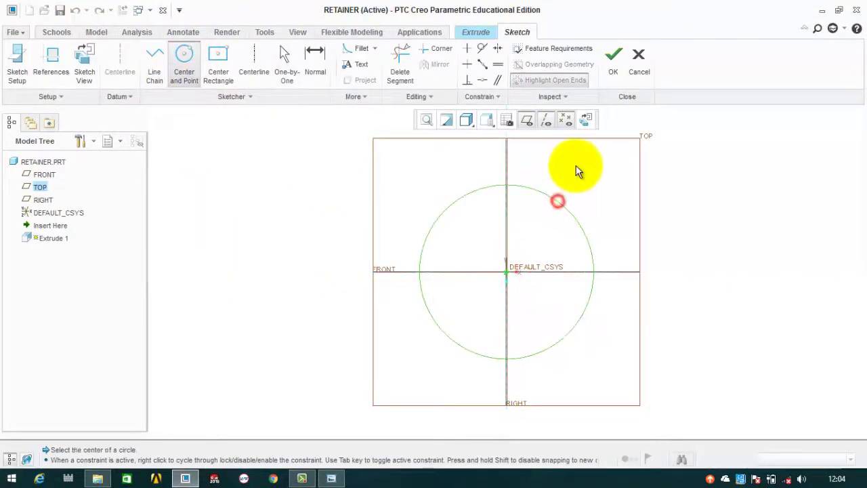
pyautogui.middleClick(398, 225)
pyautogui.doubleClick(401, 188)
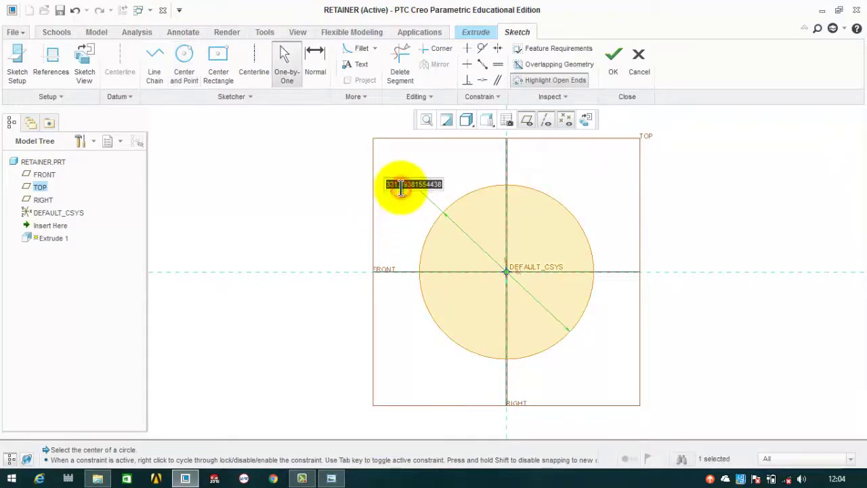
pyautogui.press('Return')
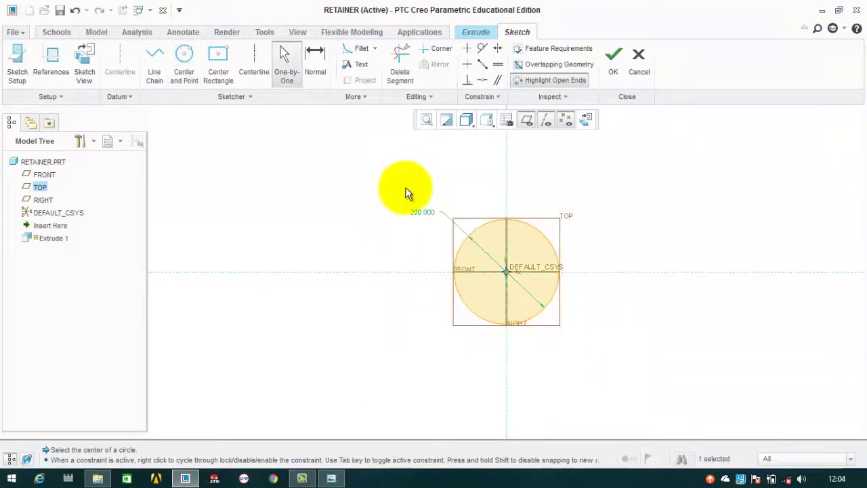
pyautogui.click(613, 56)
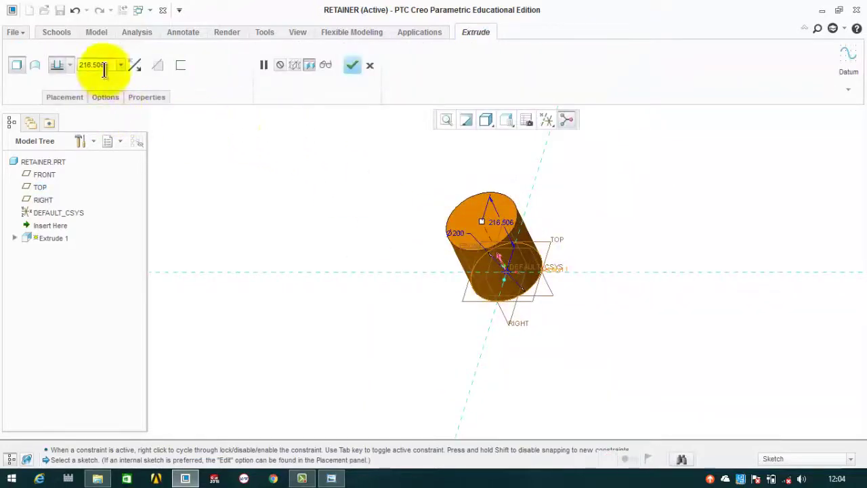
# - Extrude the circle 25 mm symmetrically about the sketch plane
pyautogui.doubleClick(107, 62)
pyautogui.write('25')
pyautogui.press('Return')
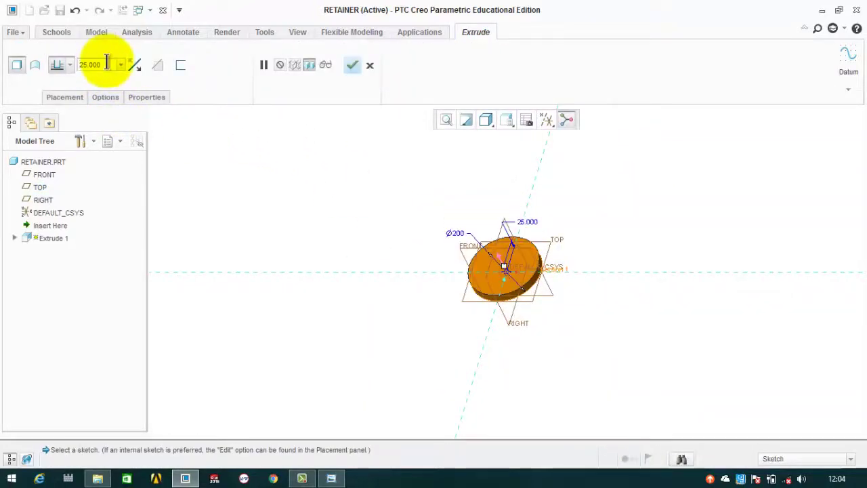
pyautogui.click(69, 68)
pyautogui.click(57, 102)
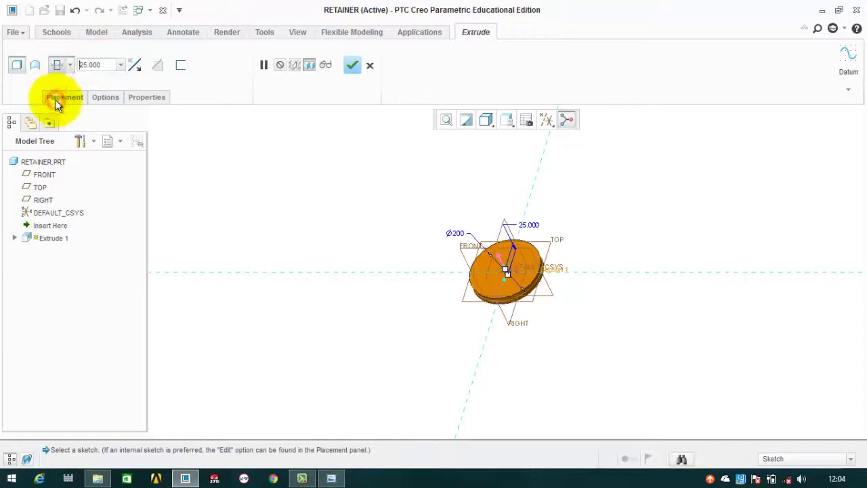
pyautogui.click(351, 65)
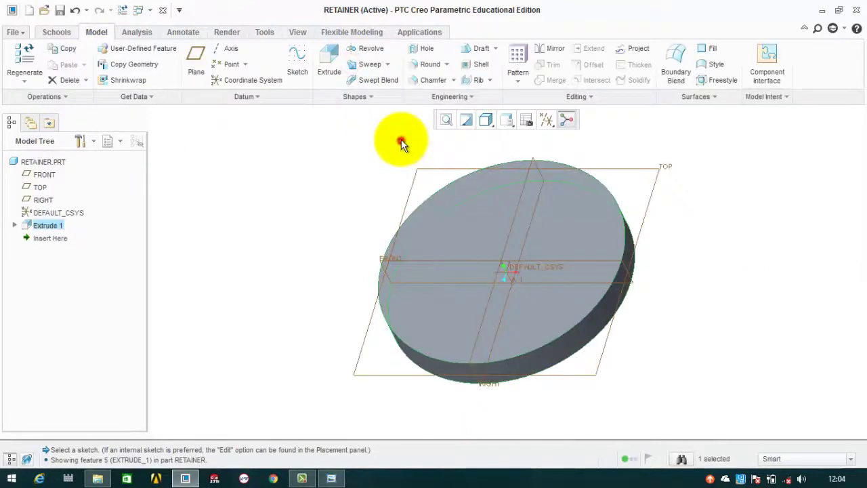
# - Switch to Windows Photo Viewer and examine the retainer's next reference images for the small patterned hole and the central circle
pyautogui.click(331, 479)
pyautogui.click(463, 452)
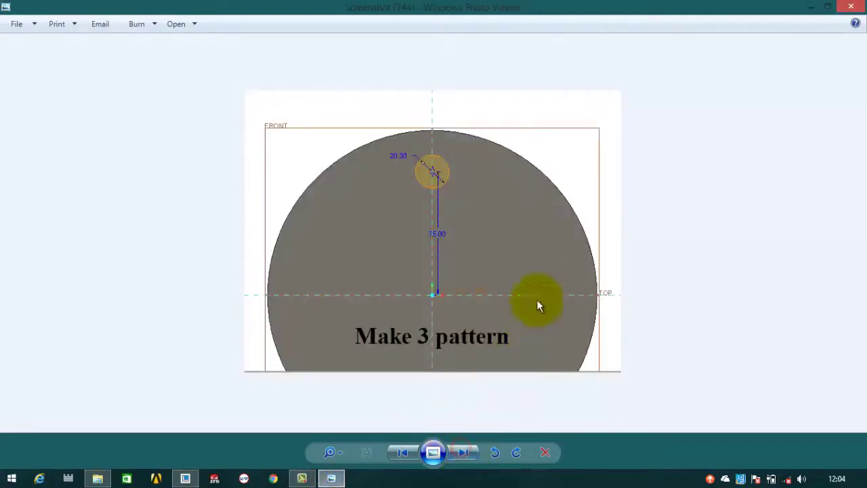
pyautogui.click(461, 453)
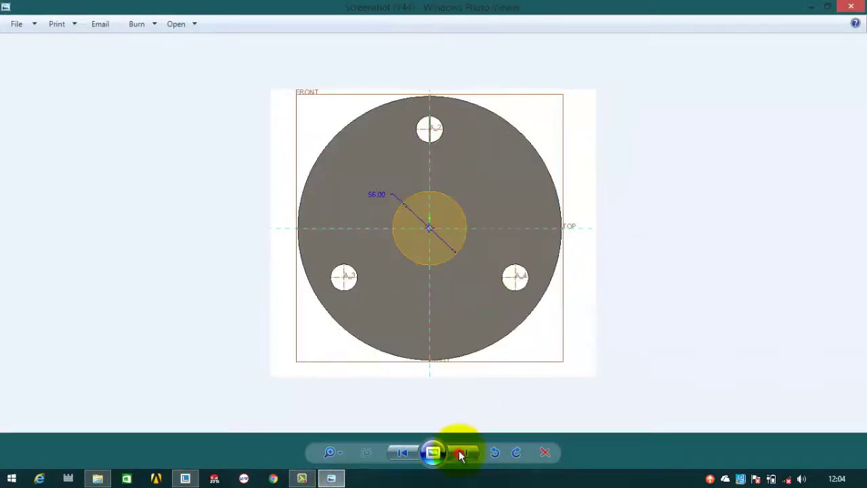
pyautogui.click(401, 453)
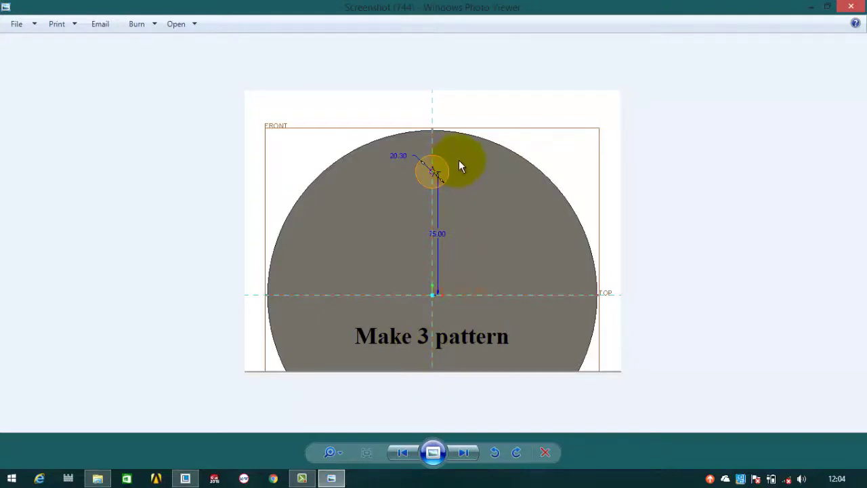
# - Switch to Creo Parametric and, in an Extrude sketch on the disc's flat face, draw a 20.3 mm diameter circle on the vertical reference
pyautogui.click(809, 6)
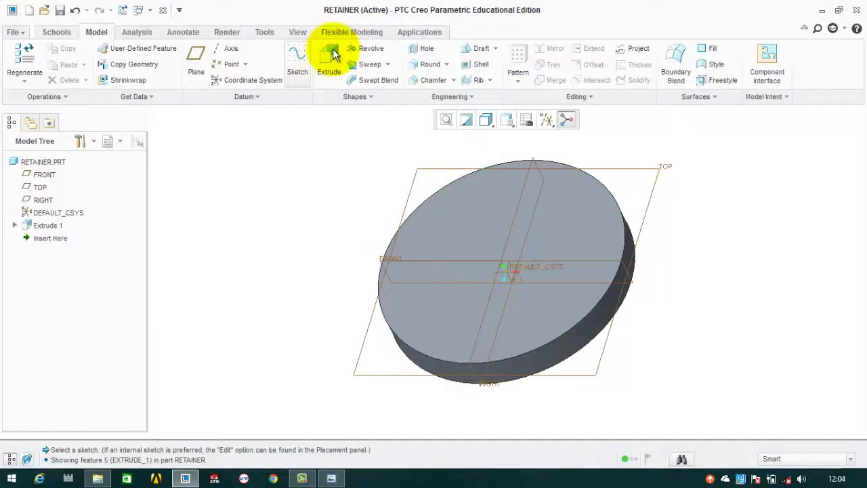
pyautogui.click(330, 54)
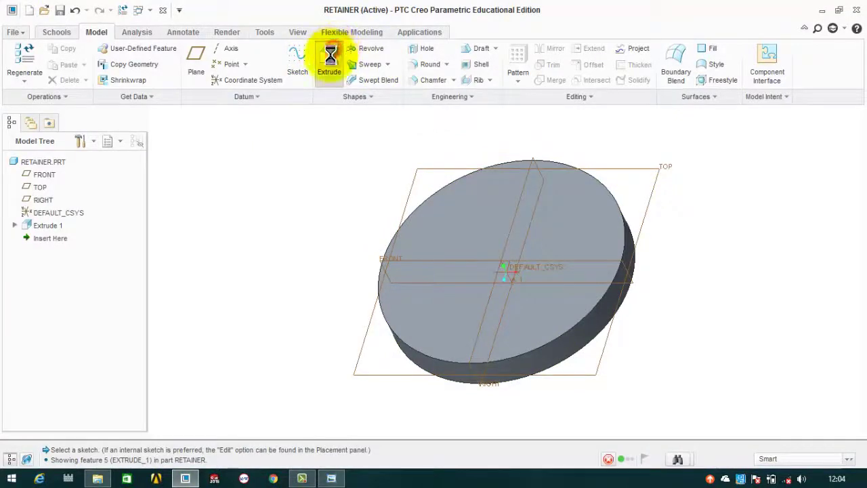
pyautogui.click(453, 219)
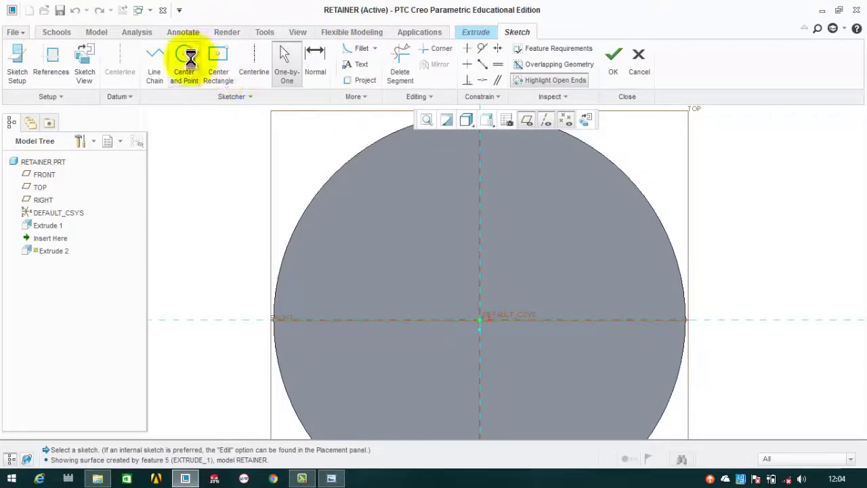
pyautogui.click(185, 58)
pyautogui.click(478, 169)
pyautogui.click(492, 171)
pyautogui.middleClick(451, 158)
pyautogui.doubleClick(450, 158)
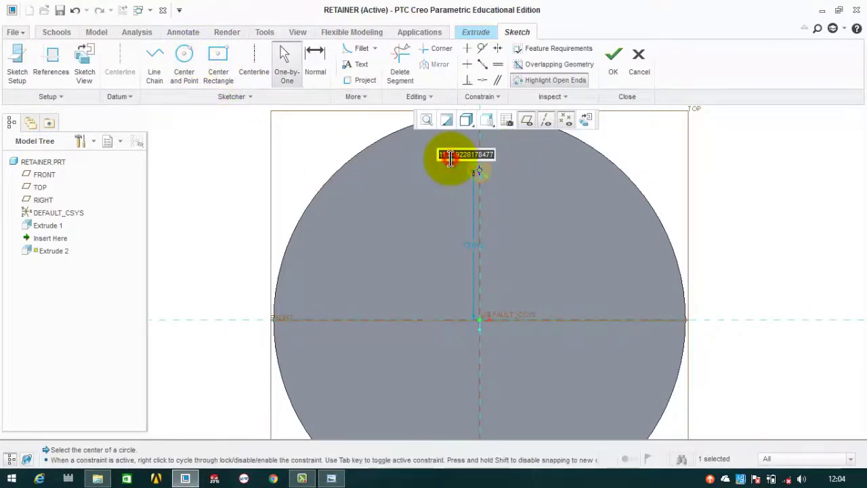
pyautogui.click(533, 209)
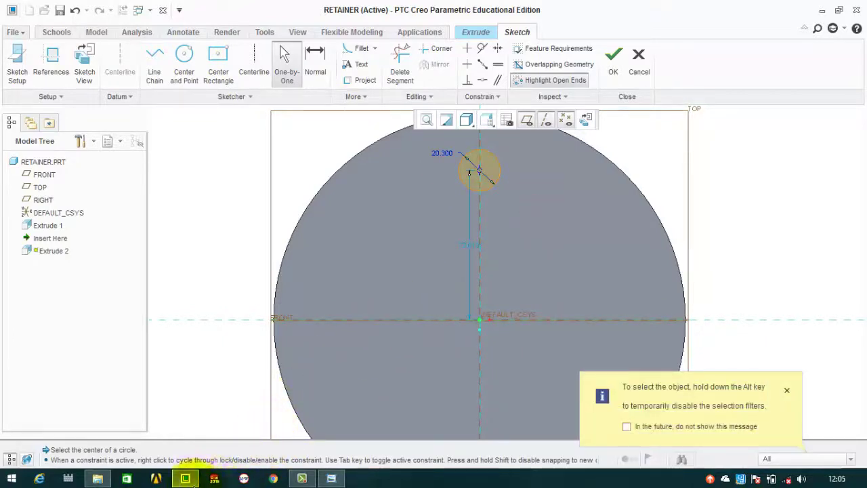
# - Check the small hole's reference image, and set the circle's center 75 mm from the horizontal reference
pyautogui.click(331, 479)
pyautogui.click(330, 478)
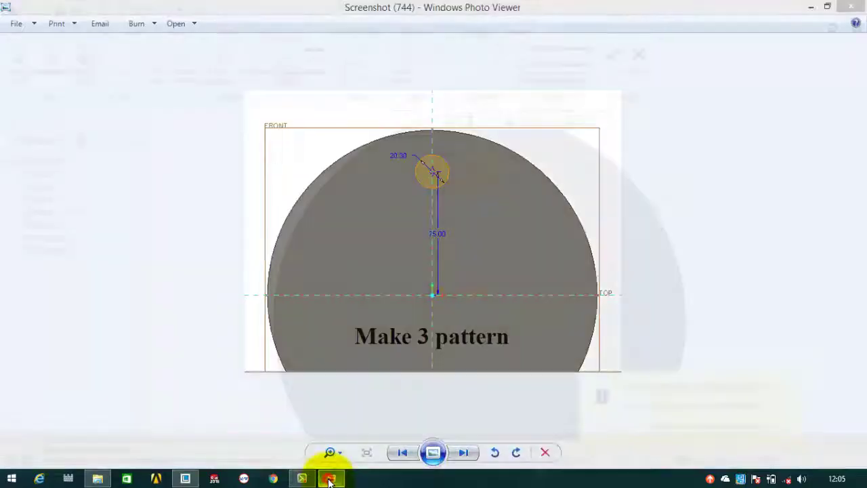
pyautogui.click(472, 248)
pyautogui.click(520, 255)
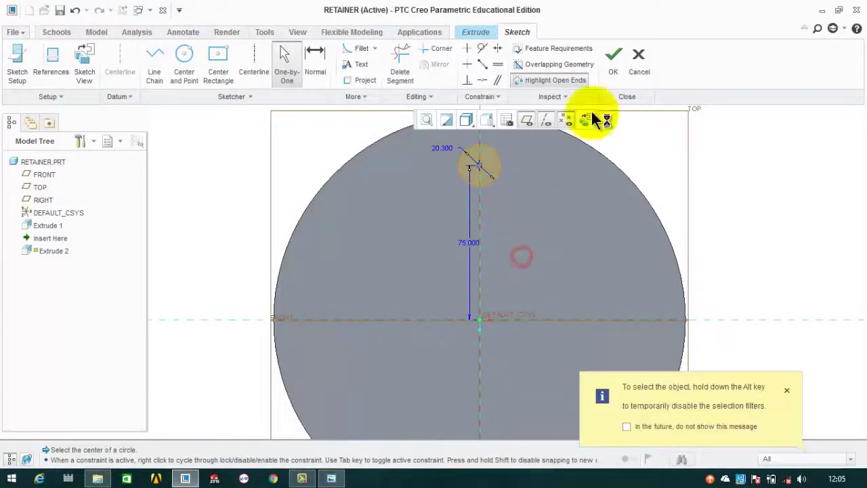
# - Finish the sketch and cut the small circle through the disc by flipping the extrusion into the material
pyautogui.click(612, 66)
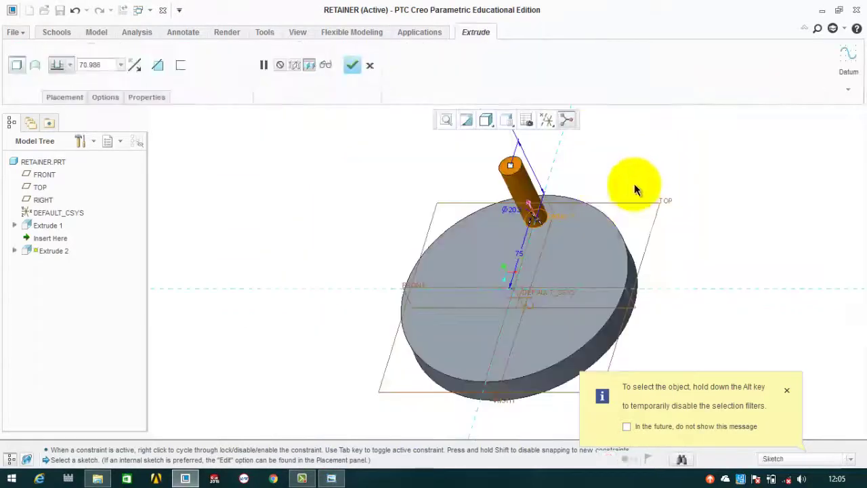
pyautogui.click(135, 66)
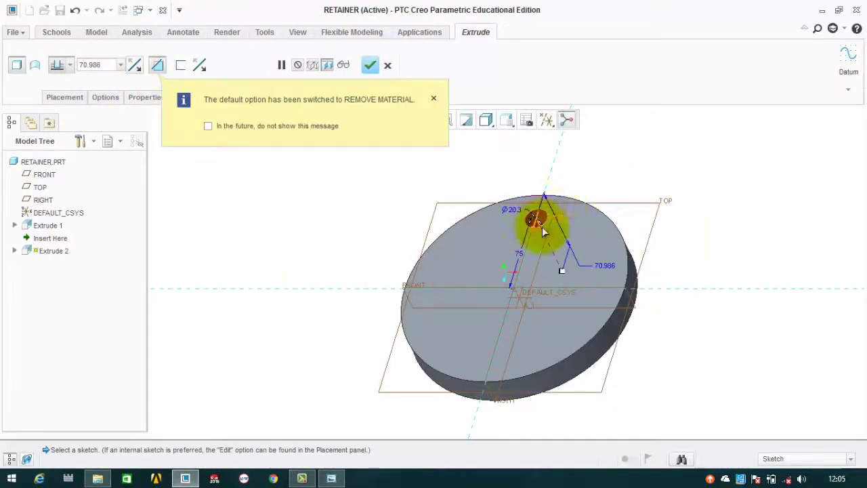
pyautogui.click(370, 65)
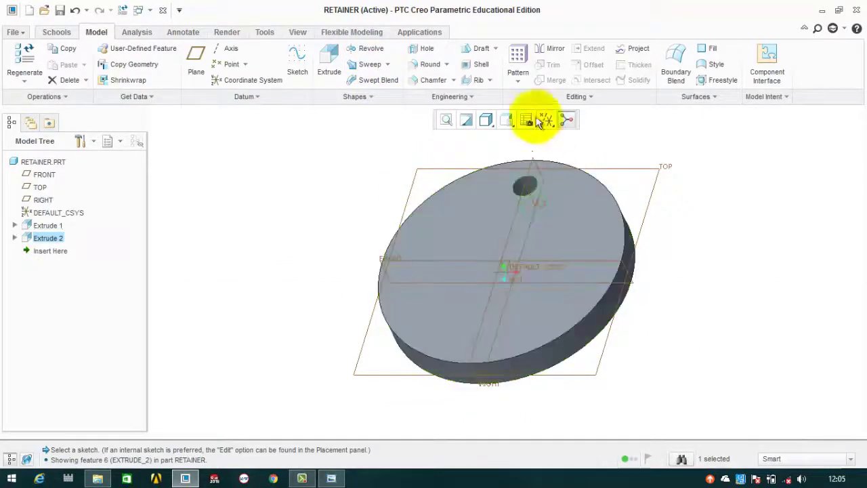
# - Start an Axis pattern of the small hole about the disc's central axis
pyautogui.click(517, 82)
pyautogui.click(526, 92)
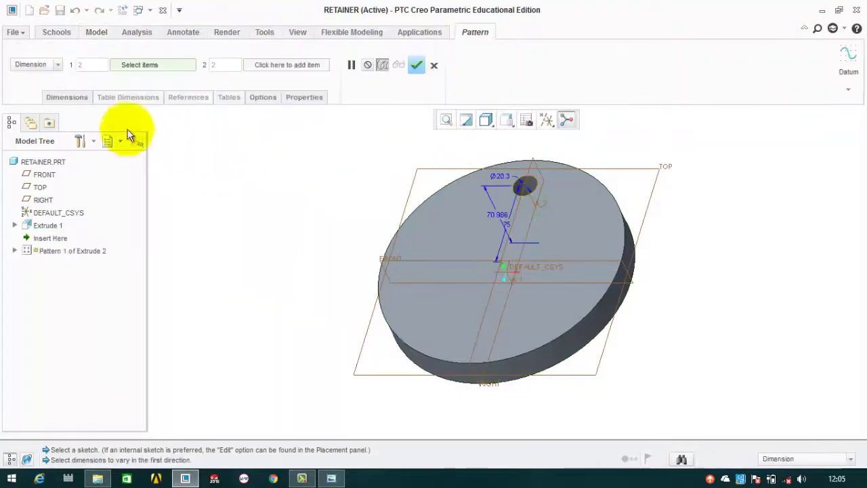
pyautogui.click(58, 65)
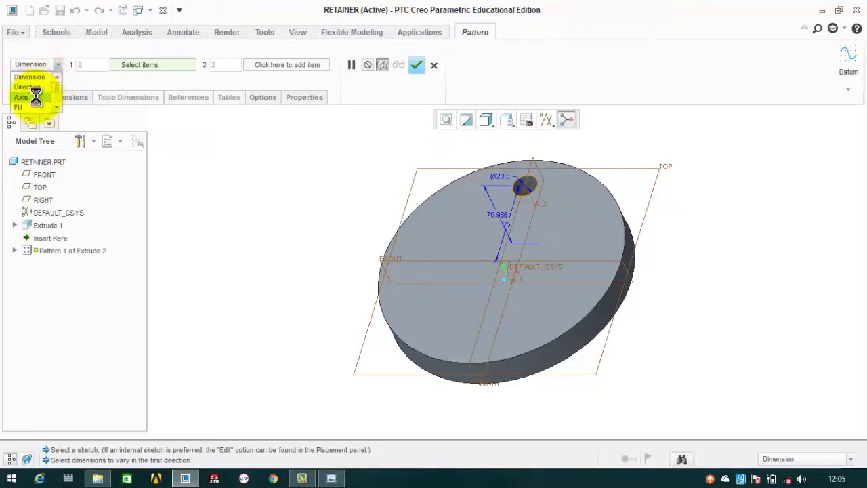
pyautogui.click(36, 97)
pyautogui.scroll(-5, 511, 268)
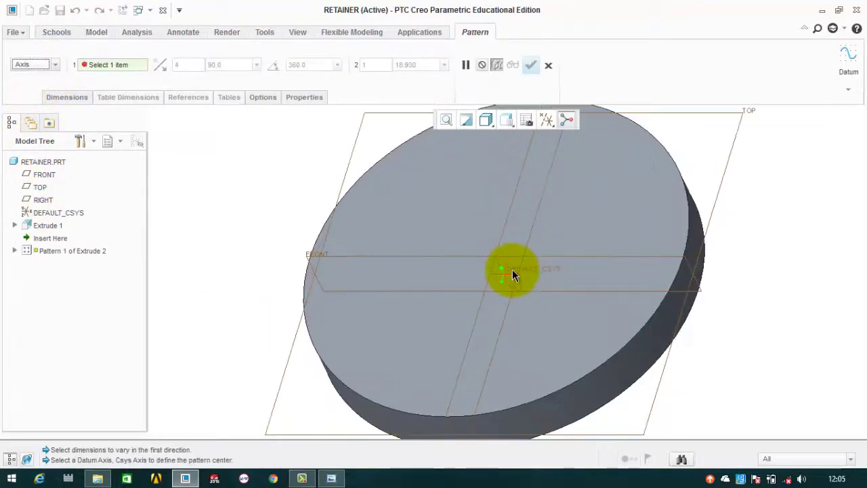
pyautogui.scroll(-3, 515, 251)
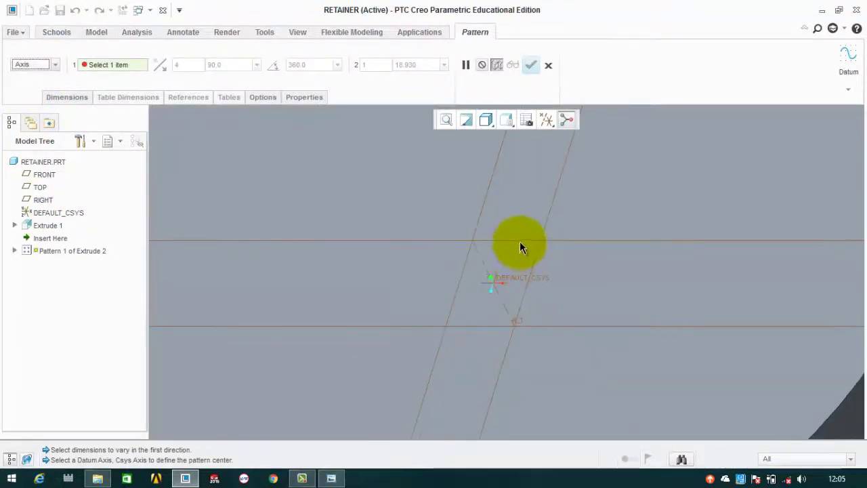
pyautogui.click(475, 267)
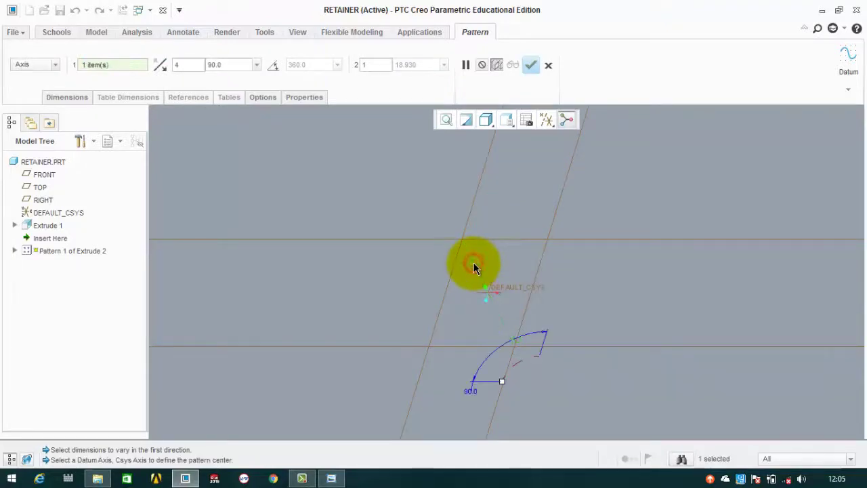
# - Set the pattern to 3 members equally spaced over 360 degrees, and complete it
pyautogui.scroll(2, 476, 269)
pyautogui.scroll(3, 477, 269)
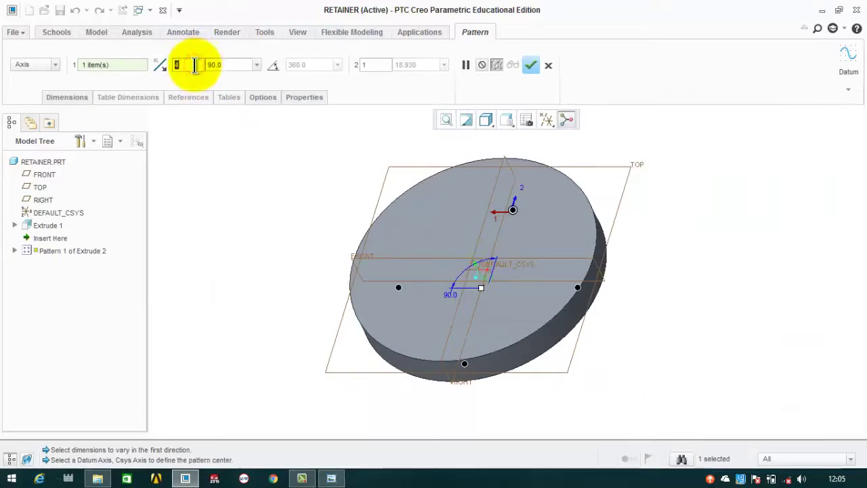
pyautogui.write('3')
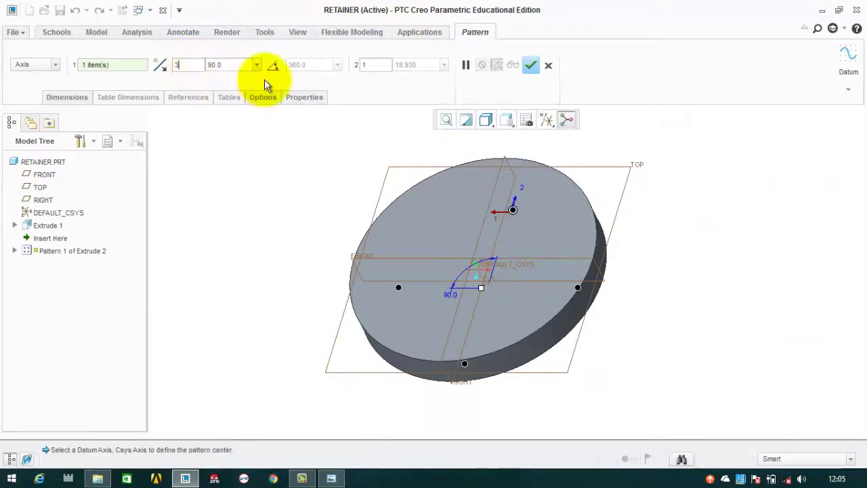
pyautogui.click(273, 65)
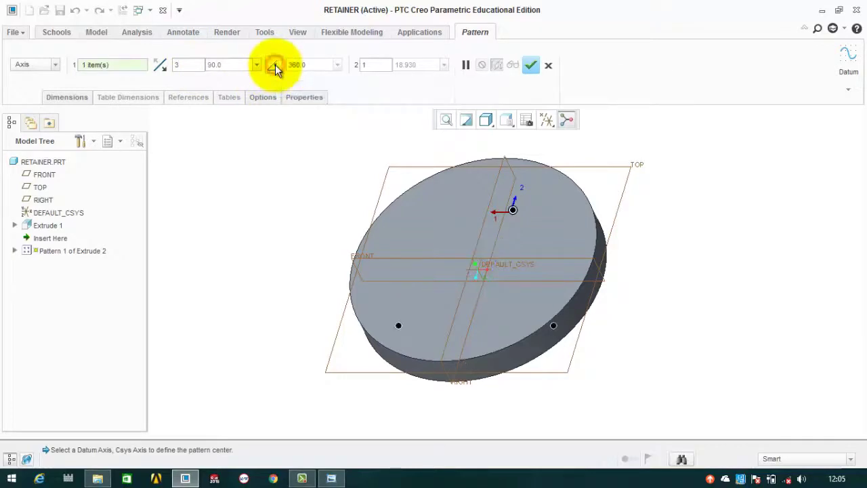
pyautogui.click(531, 66)
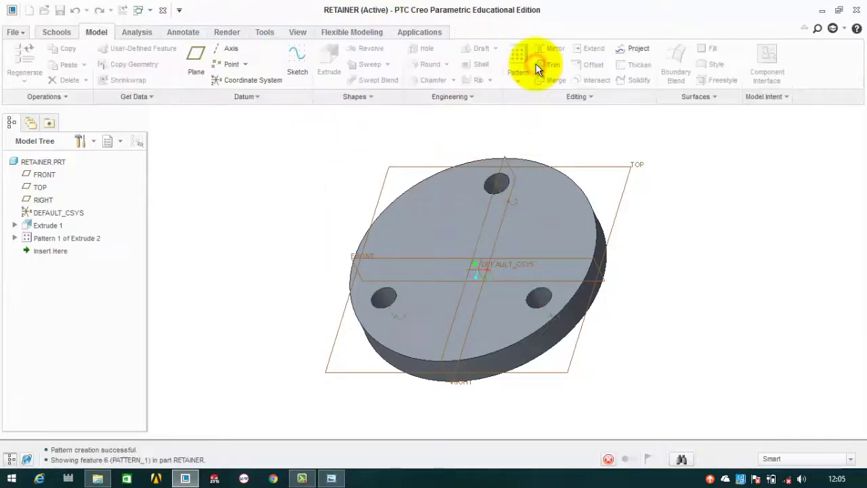
pyautogui.click(681, 203)
pyautogui.moveTo(681, 201); pyautogui.dragTo(559, 193, button='middle')
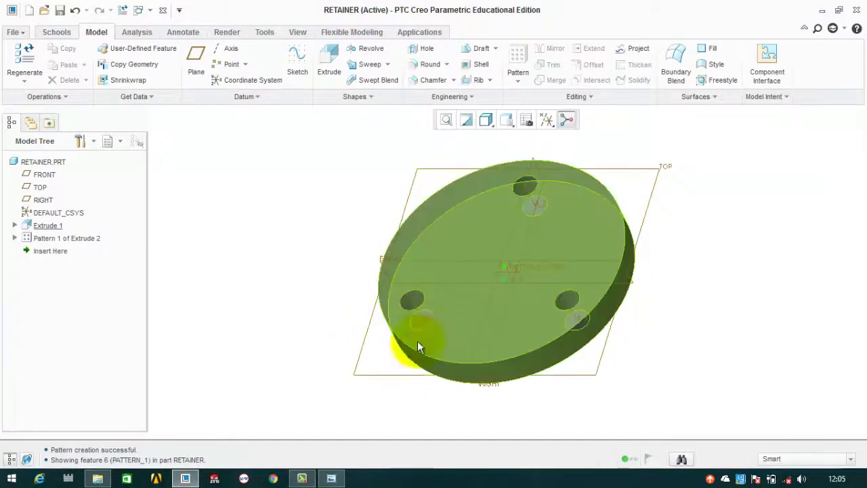
# - Switch to Windows Photo Viewer and check the next reference image for the central circle's diameter
pyautogui.click(334, 479)
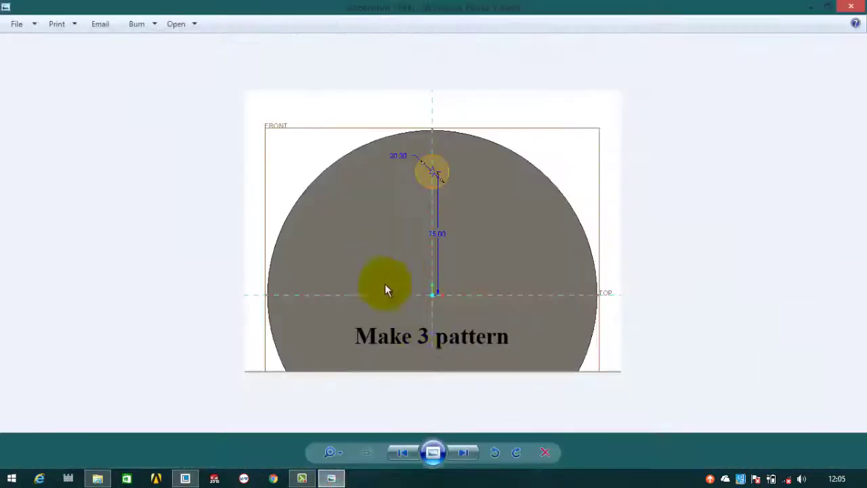
pyautogui.click(464, 453)
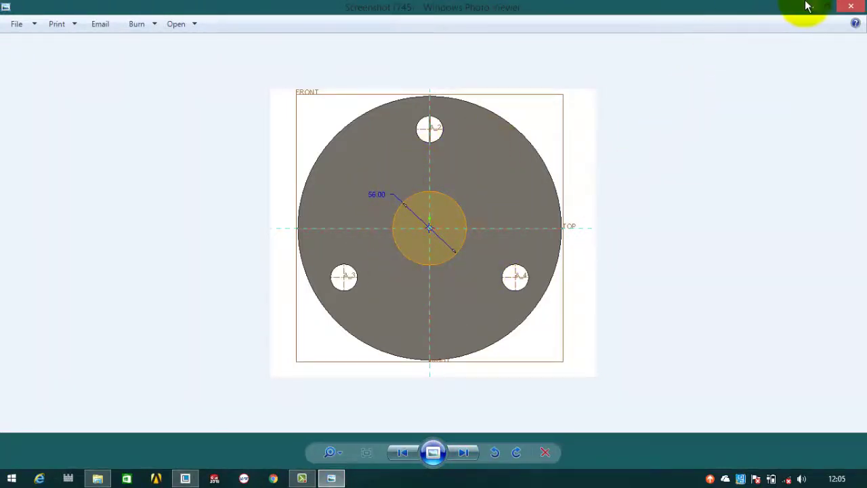
pyautogui.click(848, 7)
# - In an Extrude sketch on the disc's flat face, draw a 56 mm diameter circle centered on the origin and check it against the reference
pyautogui.click(324, 62)
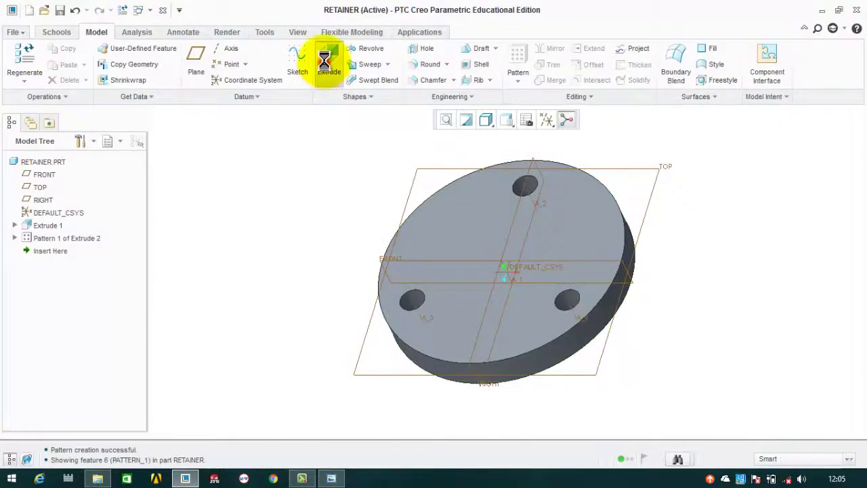
pyautogui.click(453, 232)
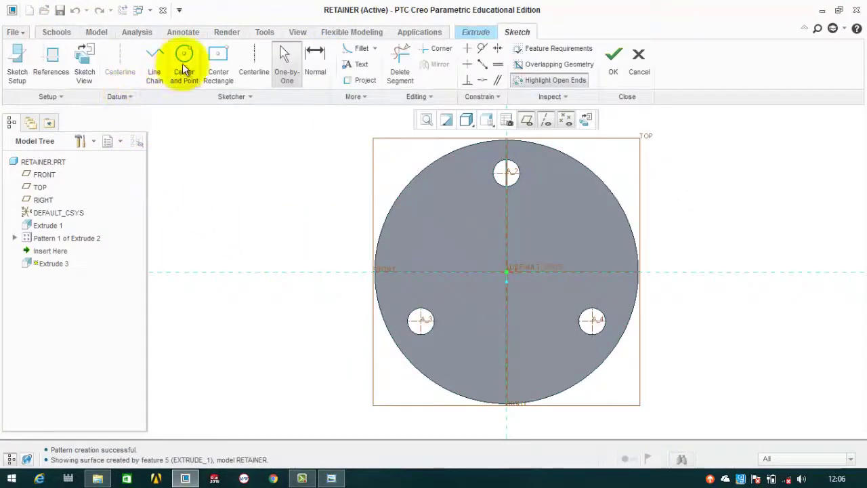
pyautogui.click(183, 60)
pyautogui.click(508, 272)
pyautogui.click(539, 234)
pyautogui.middleClick(447, 229)
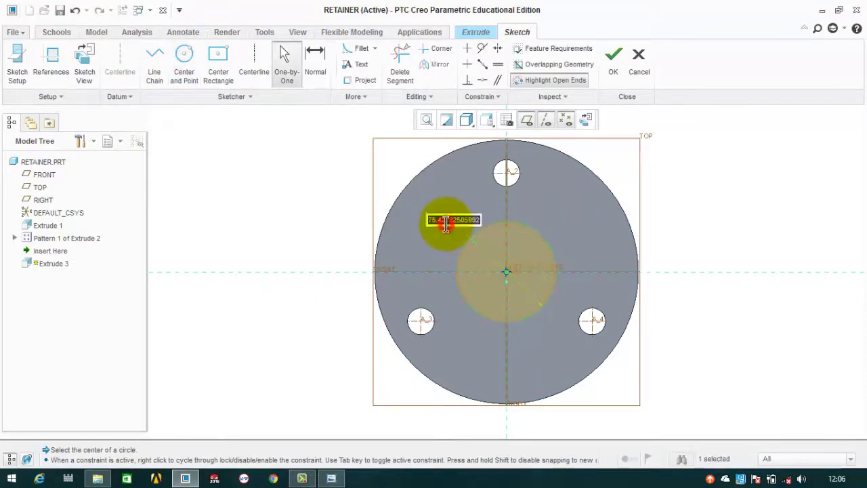
pyautogui.press('Return')
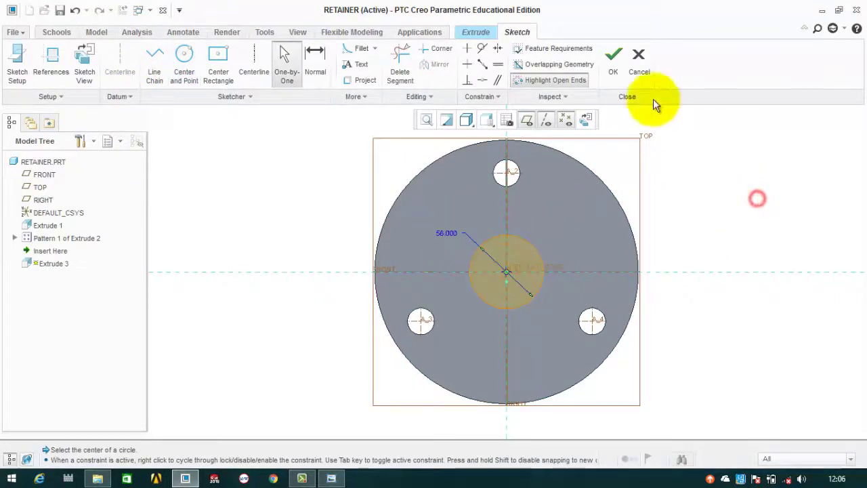
pyautogui.click(331, 479)
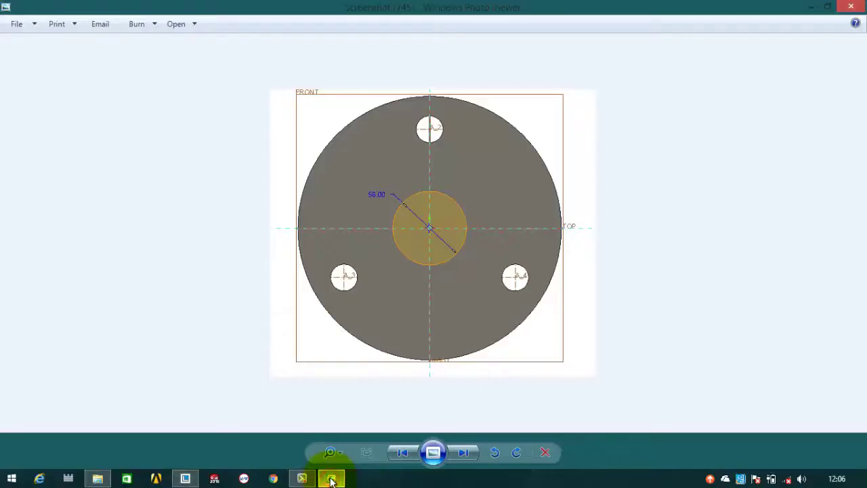
pyautogui.click(332, 479)
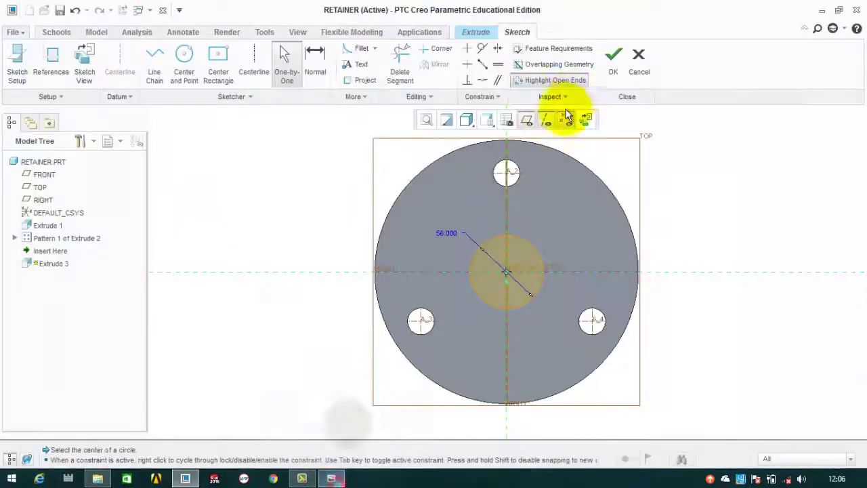
# - Finish the sketch and extrude the central circle through the disc as a material-removing cut
pyautogui.click(606, 71)
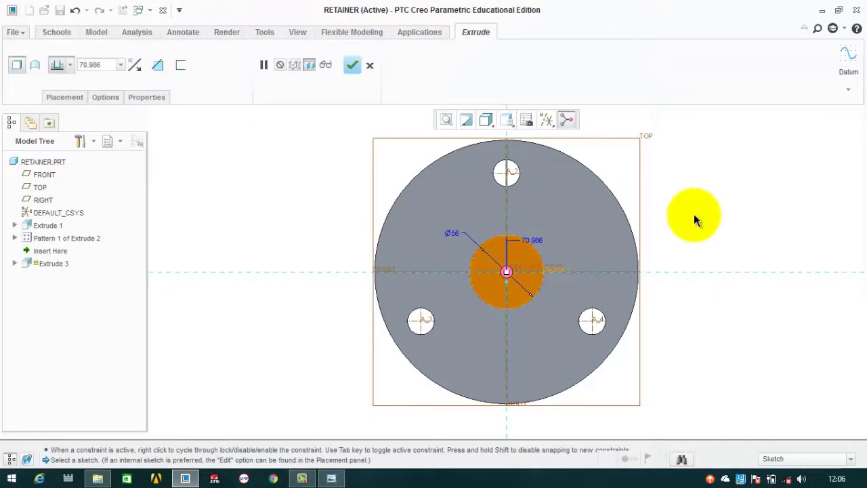
pyautogui.click(137, 65)
pyautogui.click(158, 64)
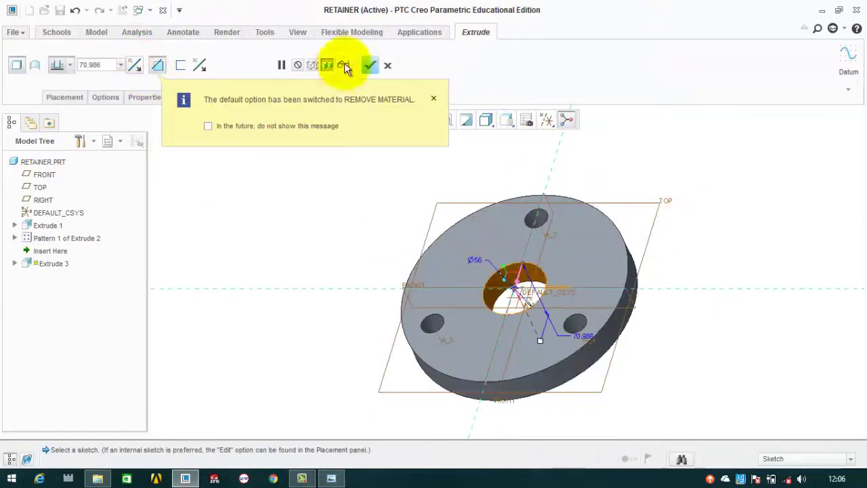
pyautogui.click(366, 65)
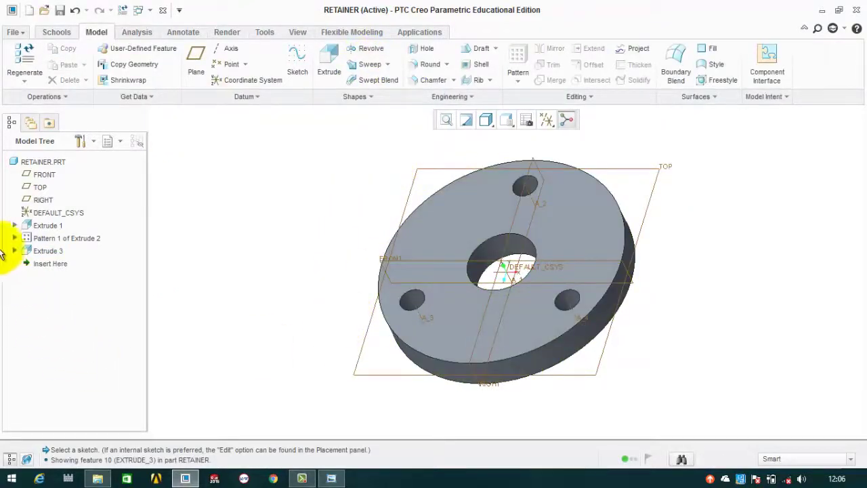
# - Save a copy of the part as retainer1 in the Butterfly_valve folder
pyautogui.click(13, 31)
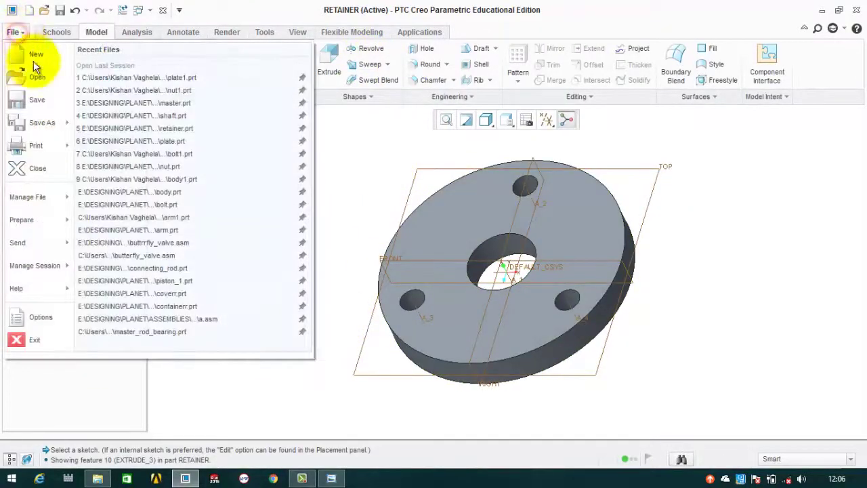
pyautogui.click(45, 124)
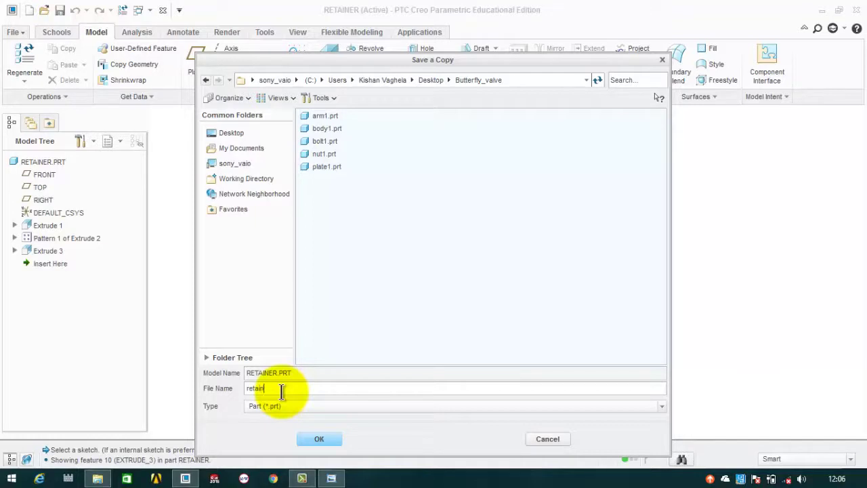
pyautogui.write('retainer1')
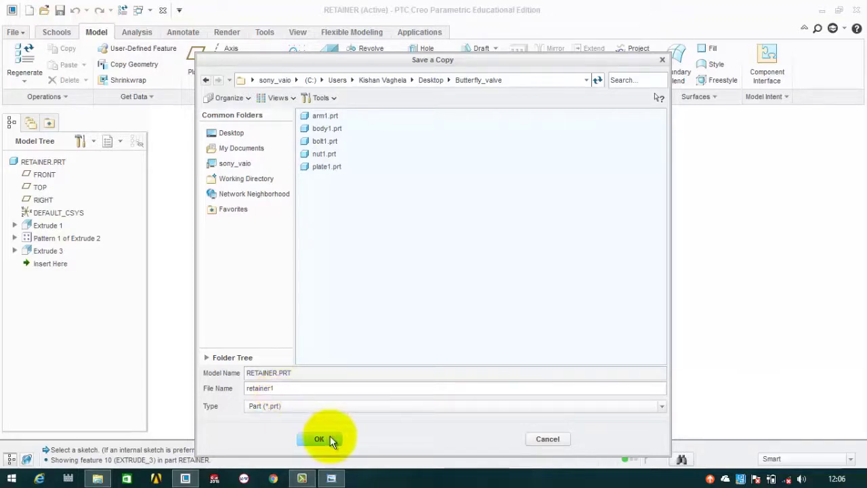
pyautogui.click(329, 437)
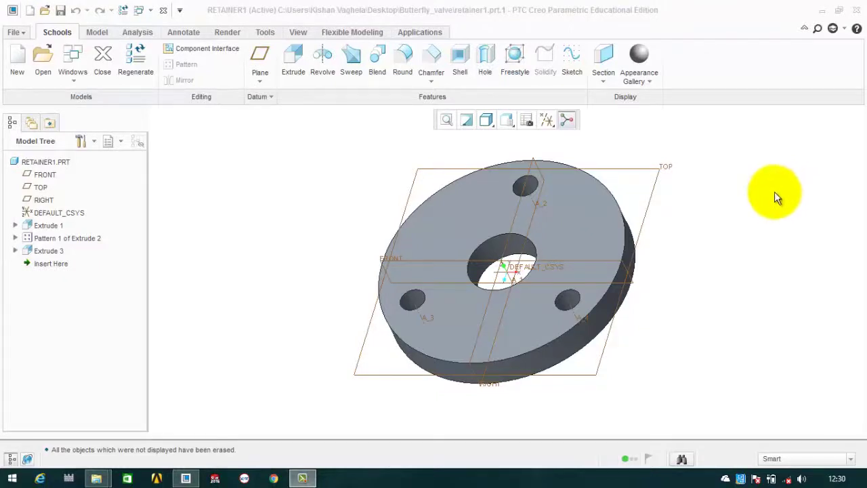
# - Close the retainer and create a new solid part named shaft from the solid_start_part_mmks template
pyautogui.click(101, 61)
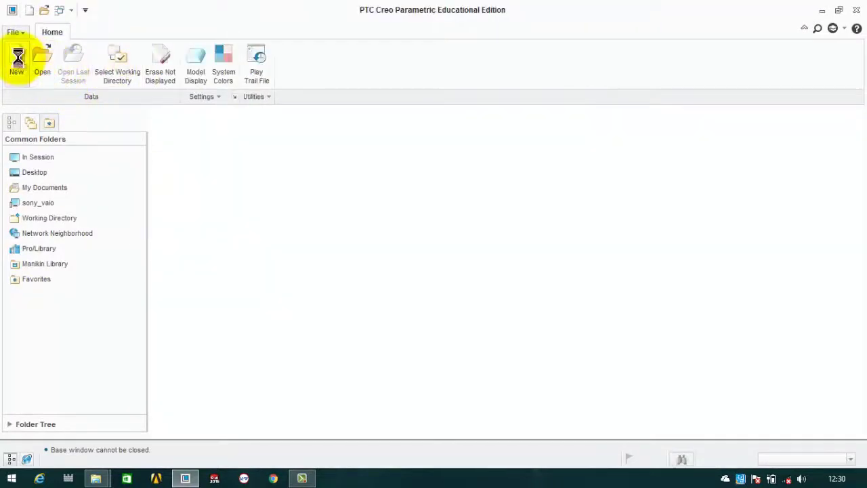
pyautogui.click(345, 343)
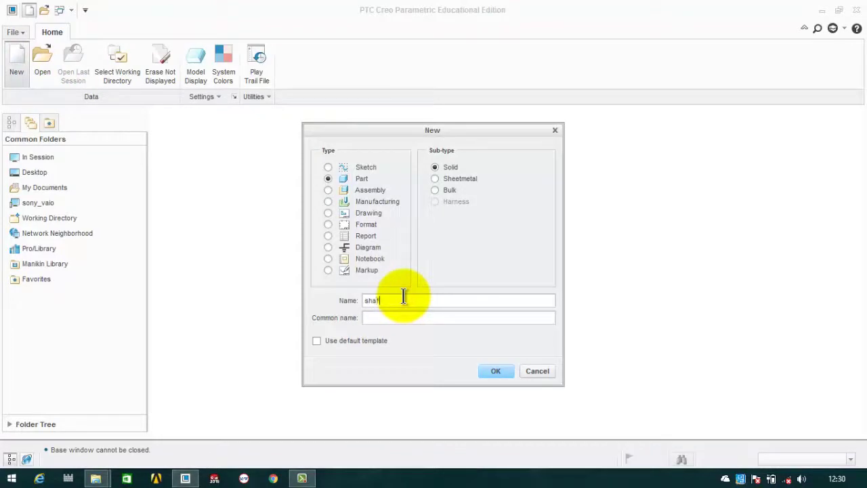
pyautogui.click(404, 296)
pyautogui.write('shaft')
pyautogui.click(491, 369)
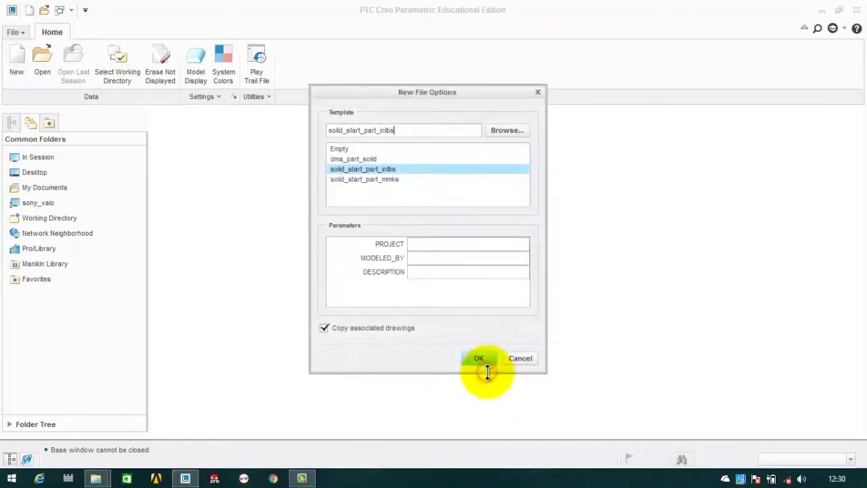
pyautogui.click(396, 179)
pyautogui.click(488, 354)
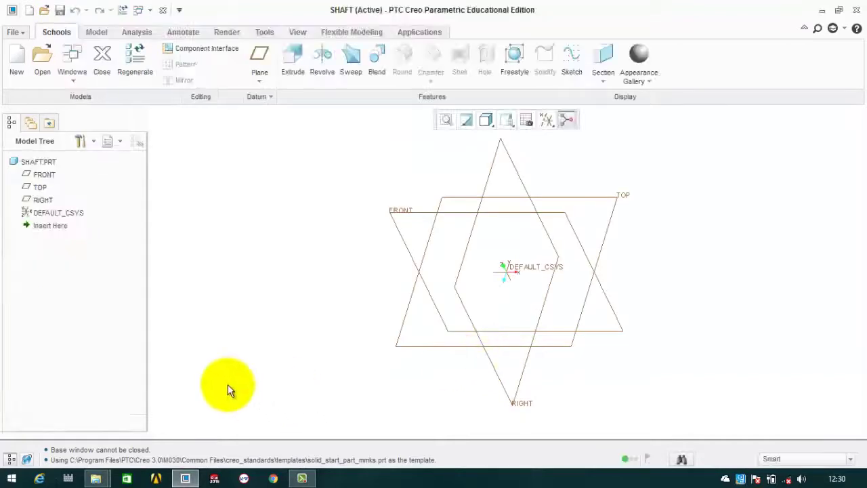
# - Switch to File Explorer, open Screenshot (746) from the Shaft folder and examine the shaft profile's shape and dimensions
pyautogui.click(95, 478)
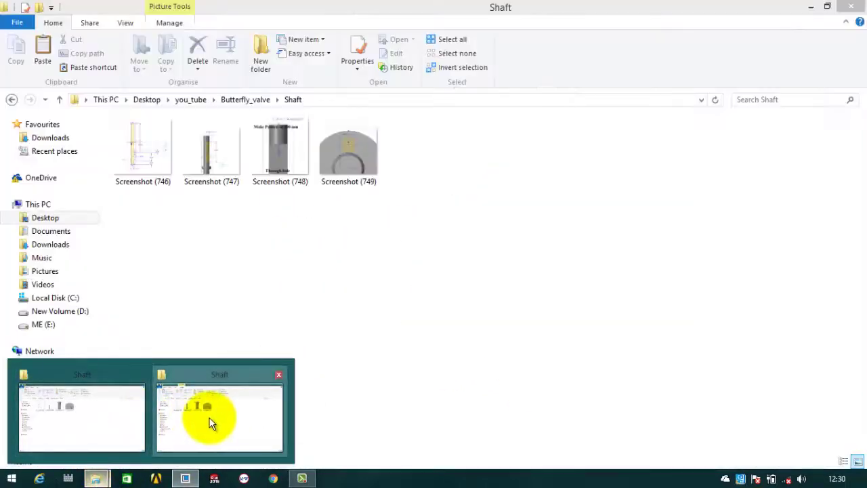
pyautogui.click(209, 418)
pyautogui.click(155, 130)
pyautogui.doubleClick(154, 131)
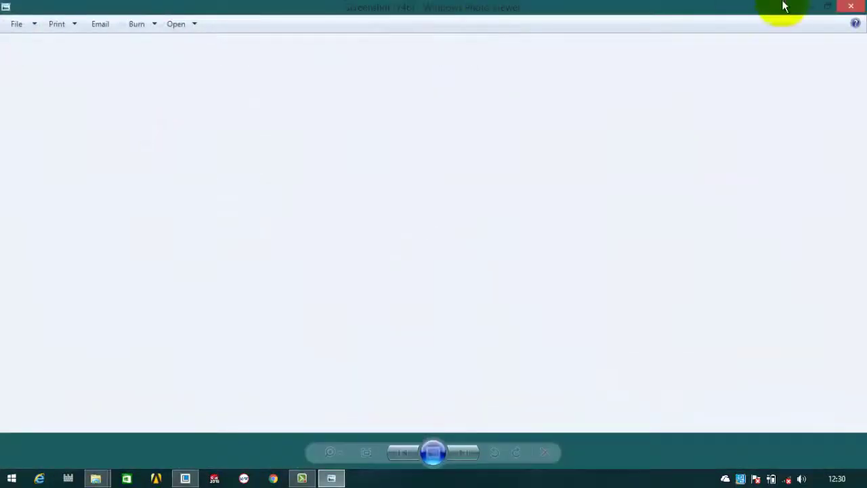
pyautogui.click(806, 6)
pyautogui.click(807, 6)
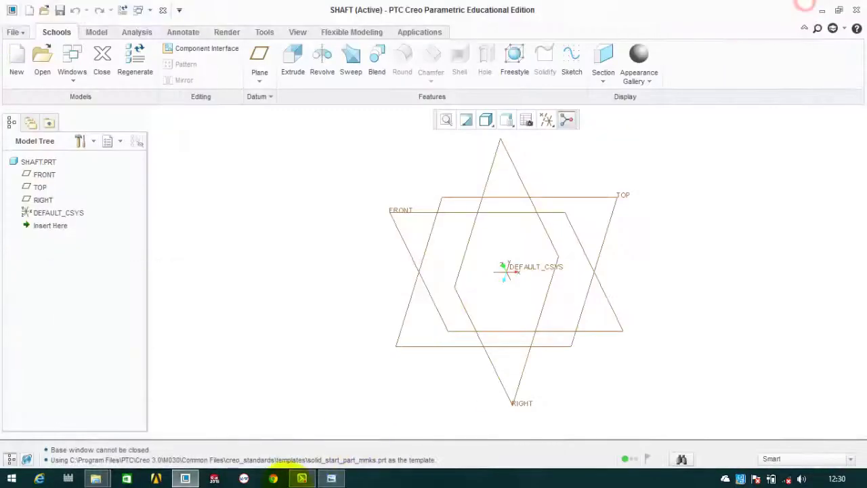
pyautogui.hotkey('alt', 'Tab')
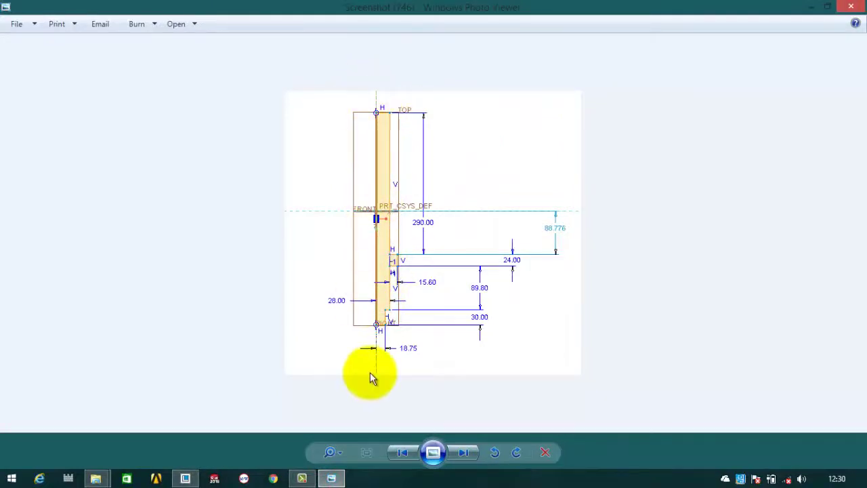
pyautogui.click(813, 7)
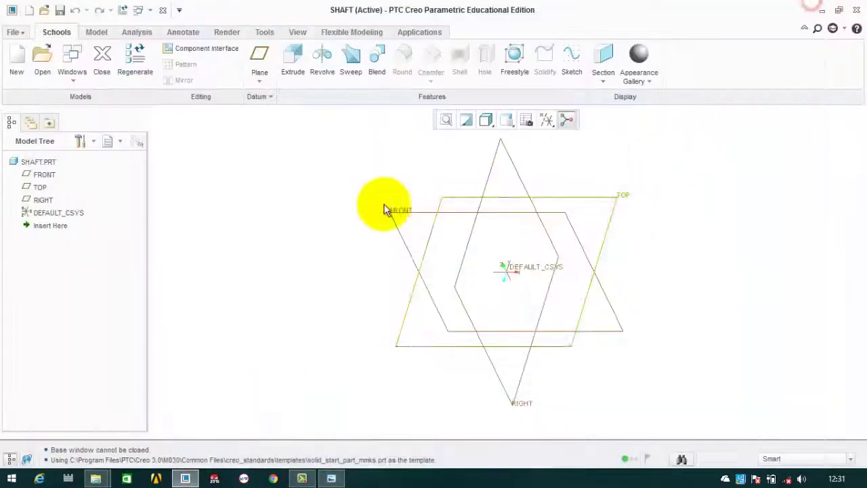
# - Start a new sketch on the TOP datum plane in the shaft part
pyautogui.click(96, 32)
pyautogui.click(297, 59)
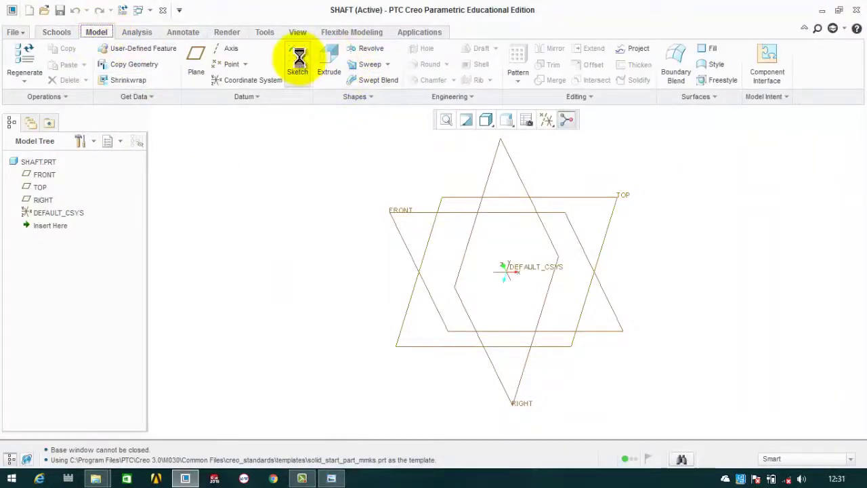
pyautogui.click(624, 196)
pyautogui.click(793, 283)
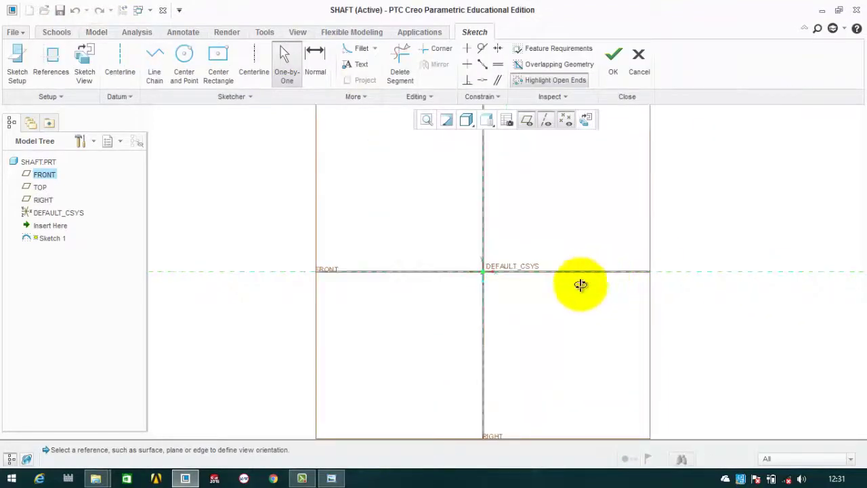
pyautogui.keyDown('shift'); pyautogui.moveTo(581, 285); pyautogui.dragTo(544, 300, button='middle'); pyautogui.keyUp('shift')
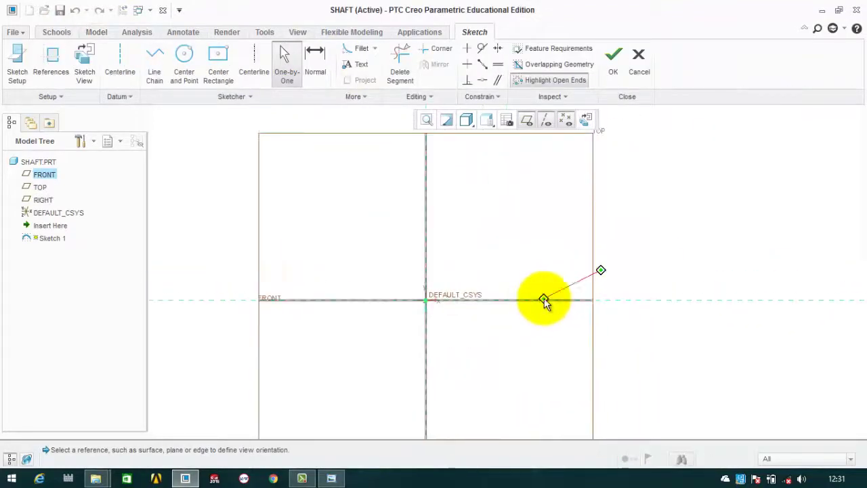
# - Draw a vertical datum centerline through the sketch origin
pyautogui.click(118, 65)
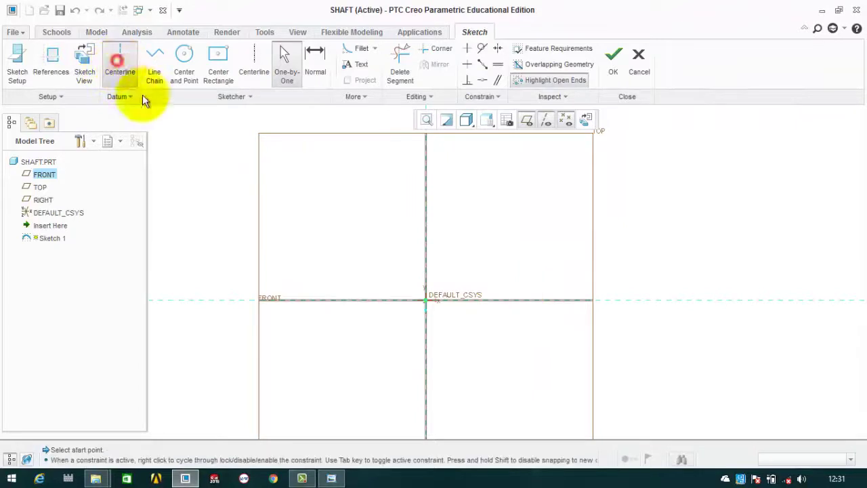
pyautogui.click(425, 271)
pyautogui.click(424, 230)
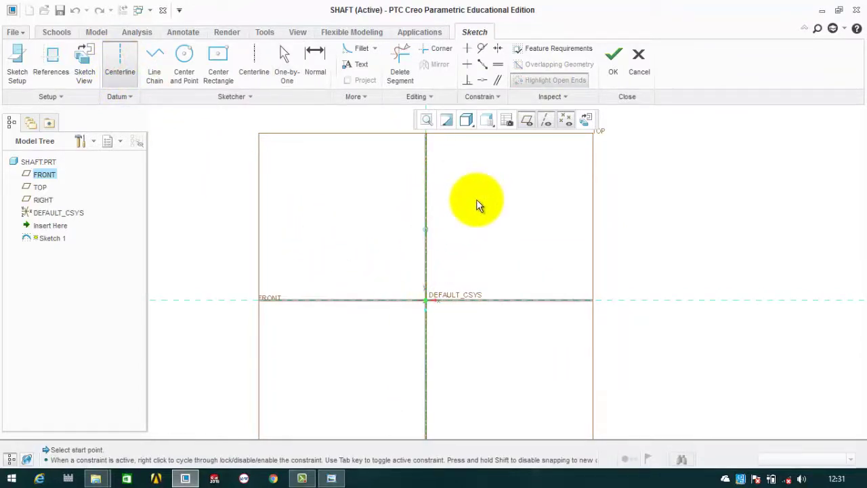
pyautogui.middleClick(476, 199)
pyautogui.scroll(2, 466, 222)
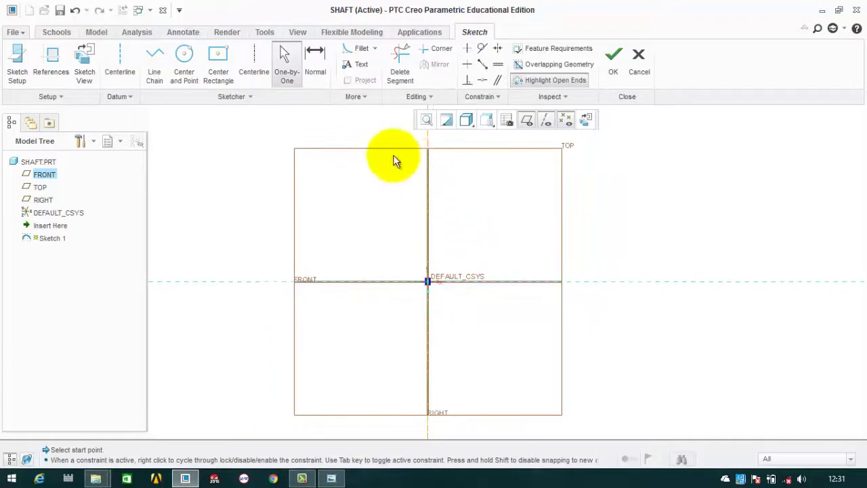
# - Sketch a closed stepped half-profile about 422 mm tall against the centerline, with a wider collar above the origin and a narrower bottom end
pyautogui.click(154, 68)
pyautogui.click(427, 169)
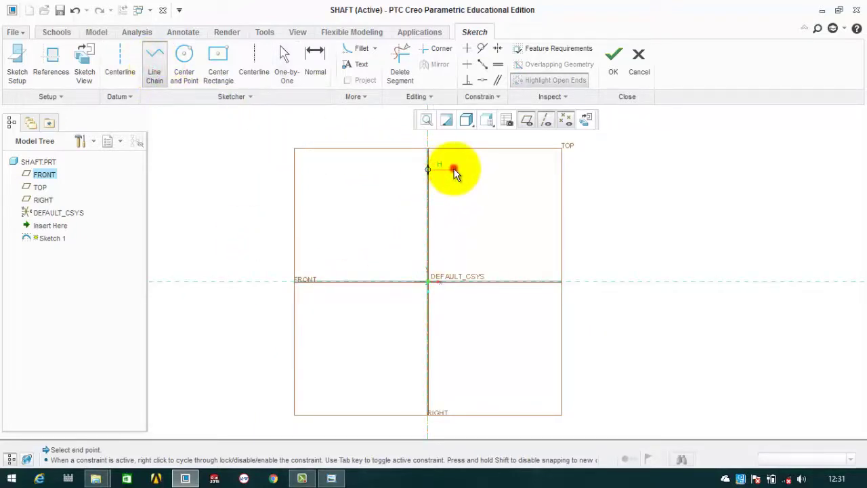
pyautogui.click(454, 169)
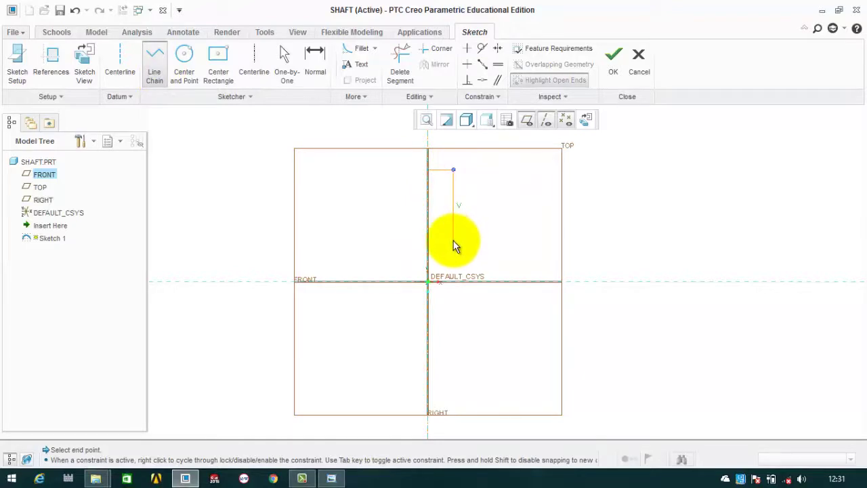
pyautogui.click(453, 241)
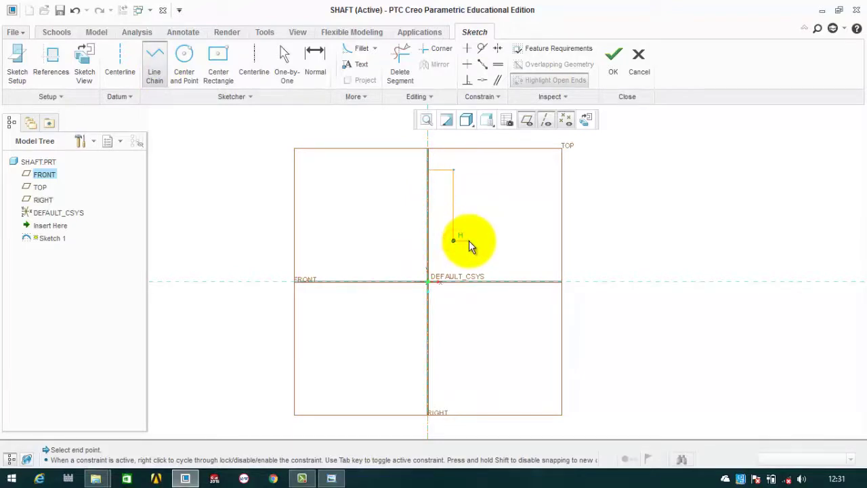
pyautogui.click(468, 241)
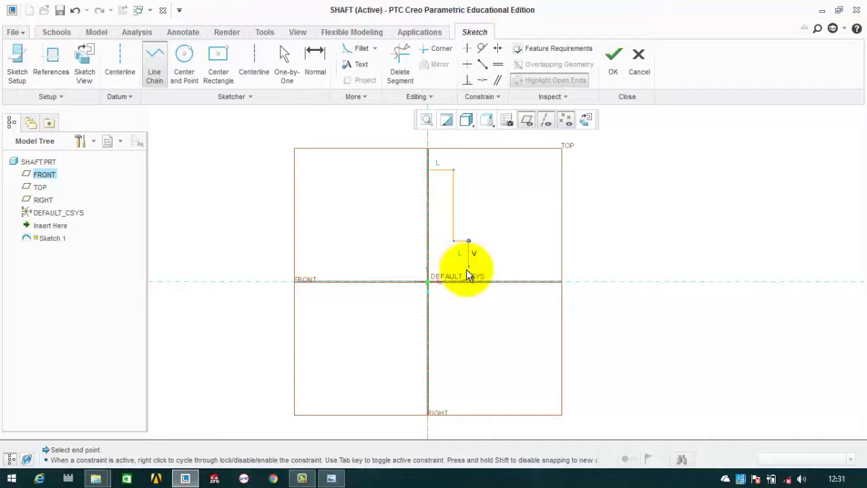
pyautogui.click(467, 270)
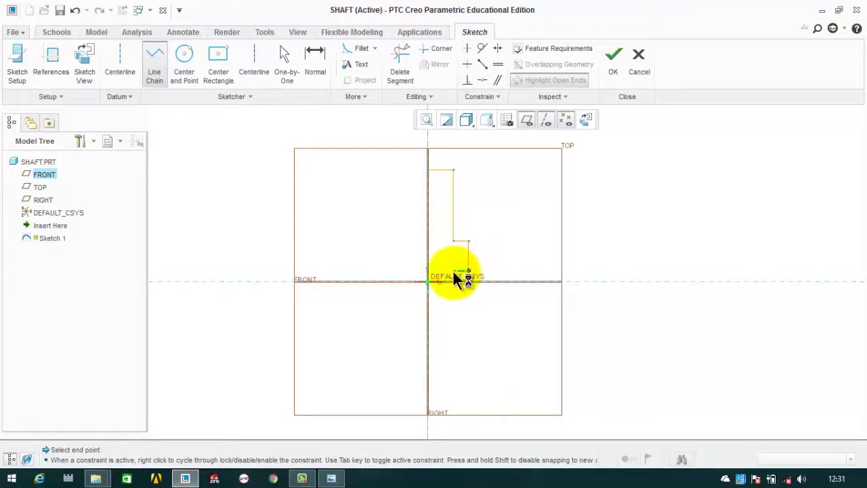
pyautogui.click(452, 272)
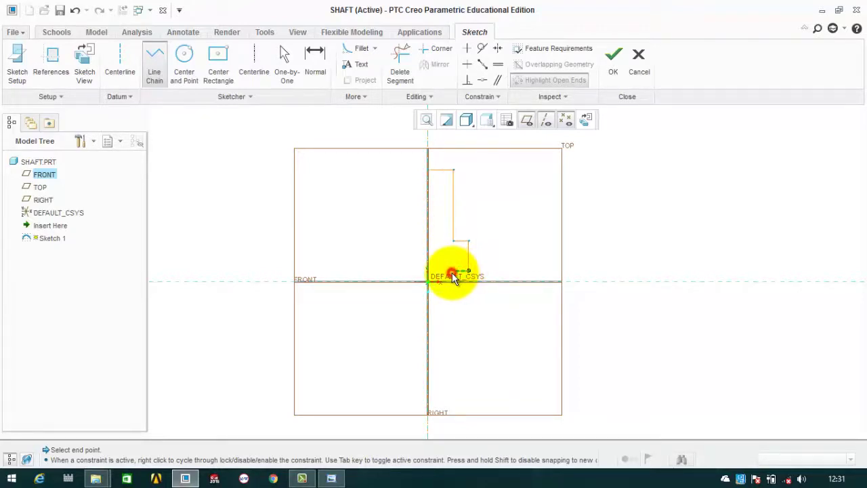
pyautogui.click(450, 357)
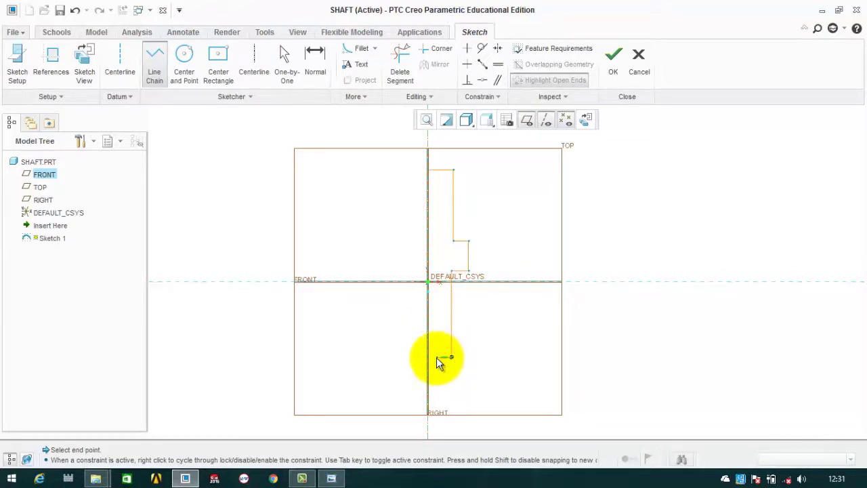
pyautogui.click(439, 358)
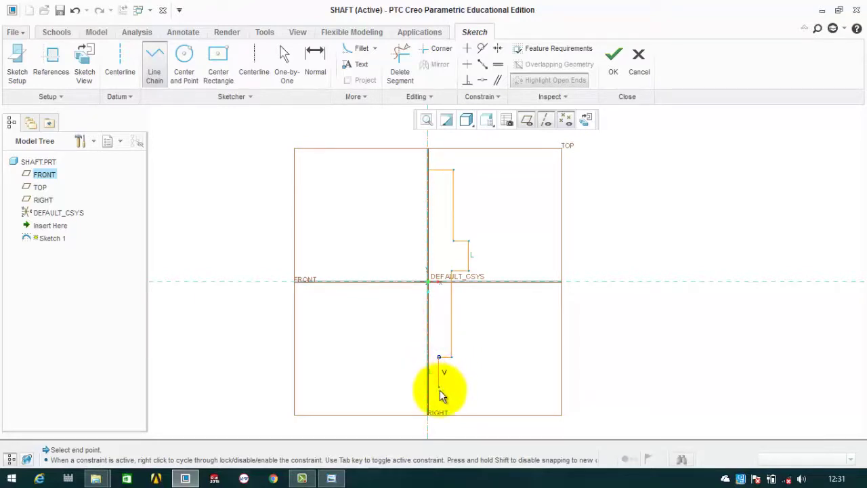
pyautogui.click(439, 392)
pyautogui.click(429, 392)
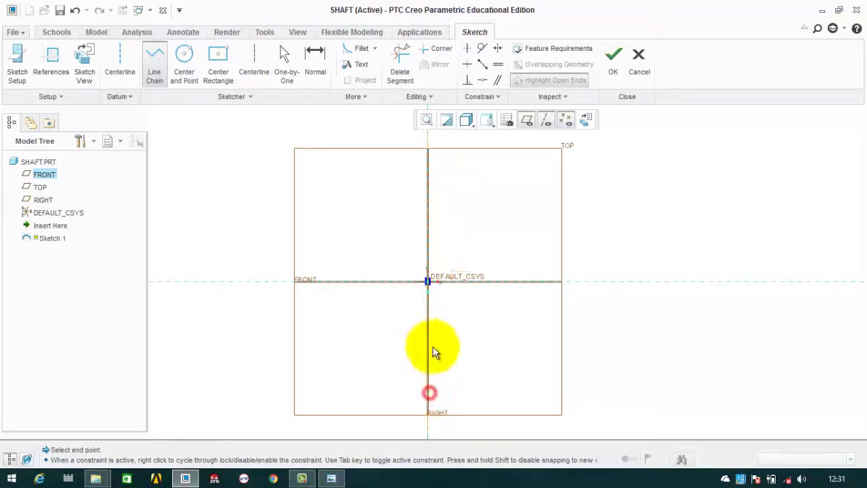
pyautogui.click(428, 170)
pyautogui.middleClick(526, 201)
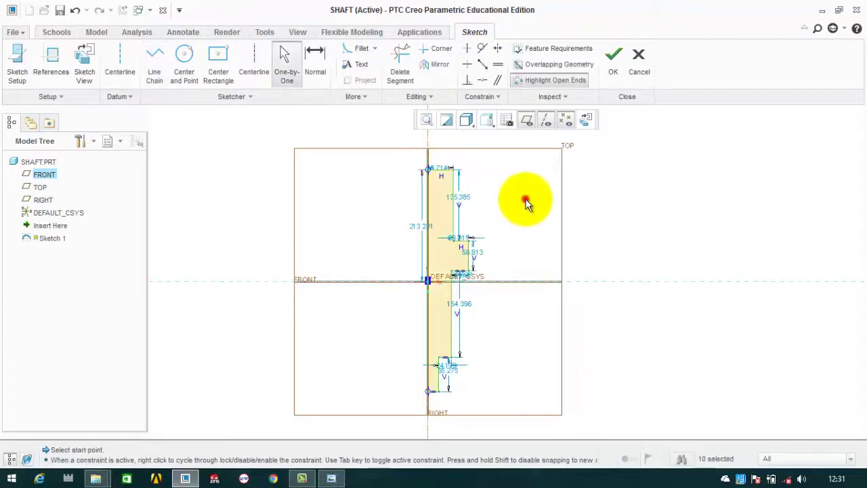
# - Check the reference image and dimension the width of the profile's narrow bottom end as 18.75 mm
pyautogui.scroll(-3, 450, 384)
pyautogui.scroll(3, 441, 300)
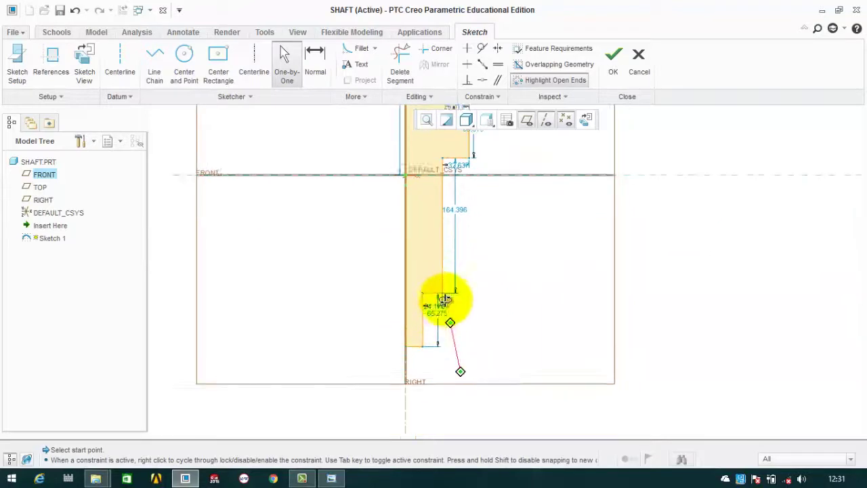
pyautogui.click(331, 479)
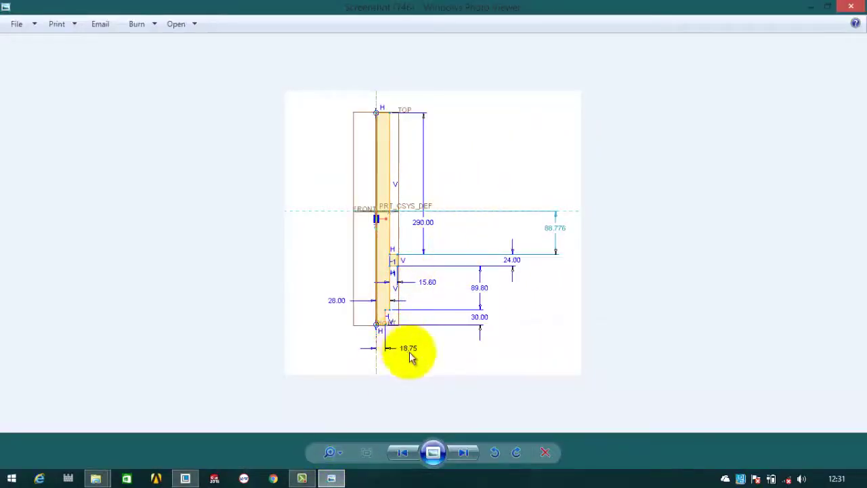
pyautogui.click(811, 7)
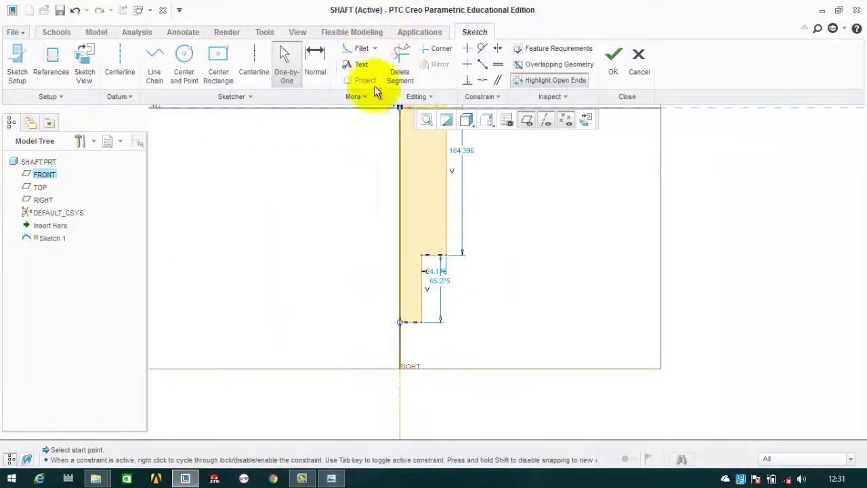
pyautogui.click(315, 60)
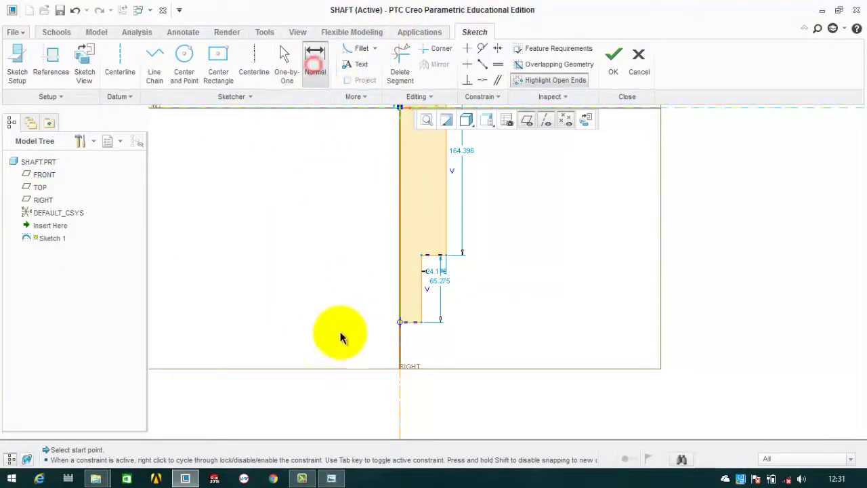
pyautogui.click(400, 310)
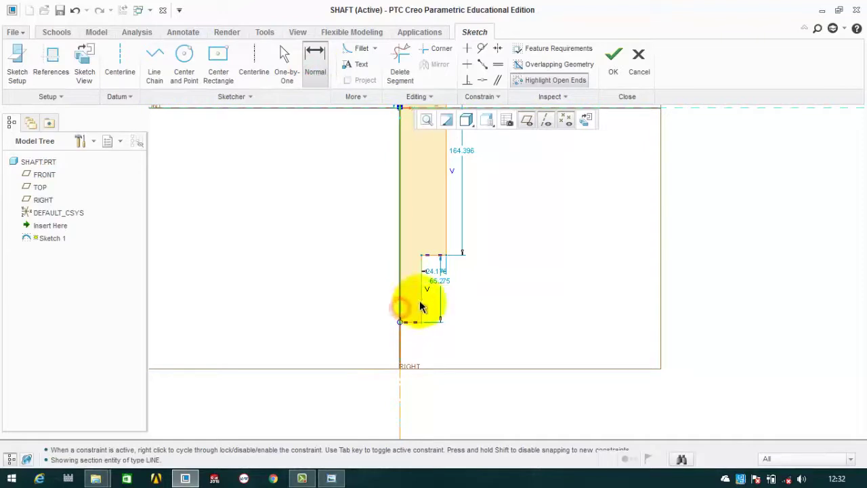
pyautogui.middleClick(414, 340)
pyautogui.write('18.75')
pyautogui.click(527, 222)
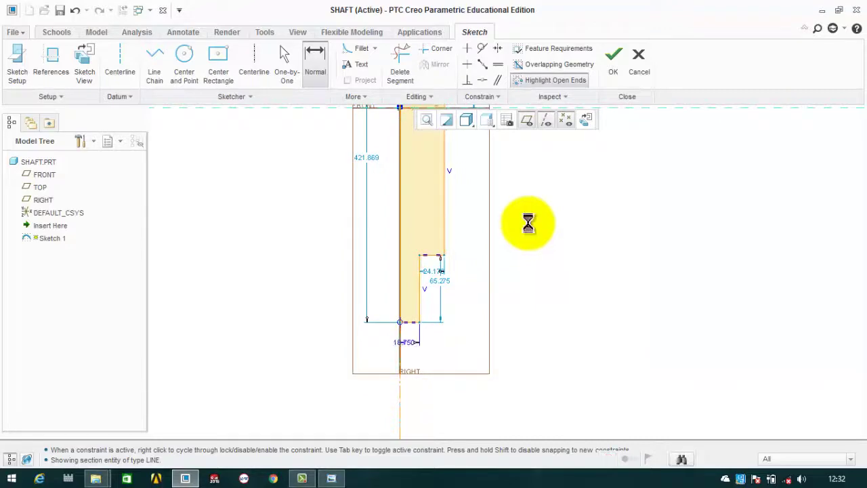
# - Set the height of the narrow bottom step to 30 mm and check the reference image for the remaining profile dimensions
pyautogui.click(331, 478)
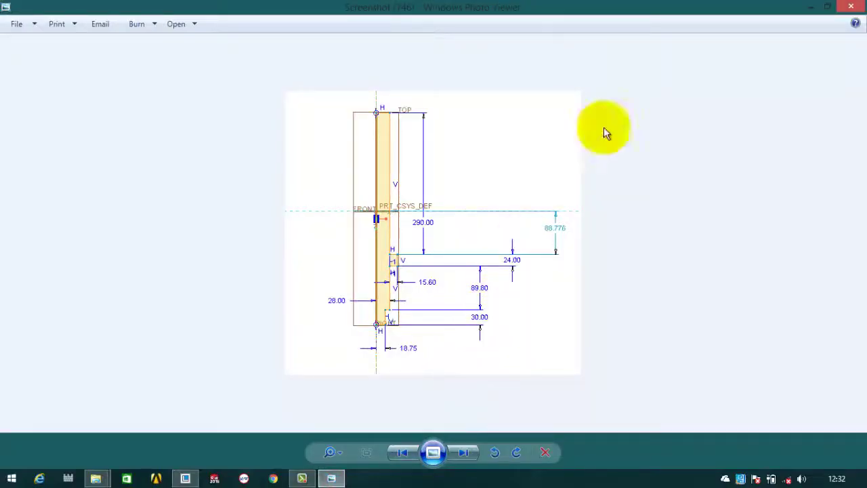
pyautogui.click(851, 6)
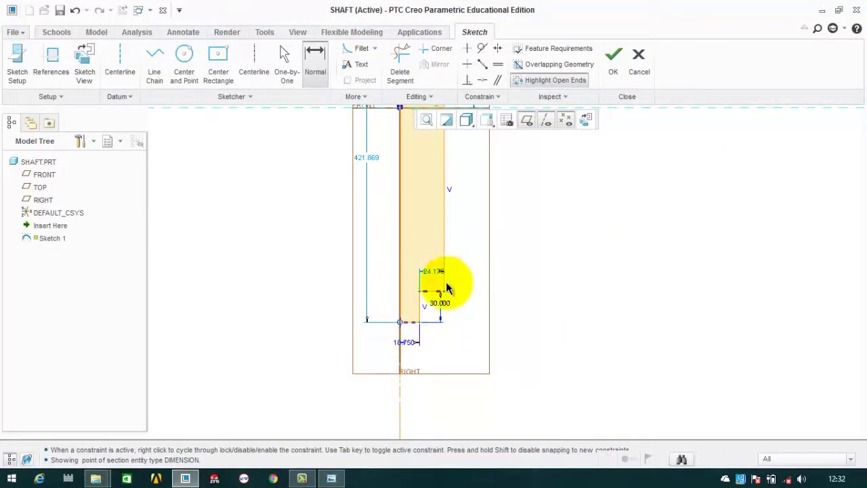
pyautogui.click(331, 479)
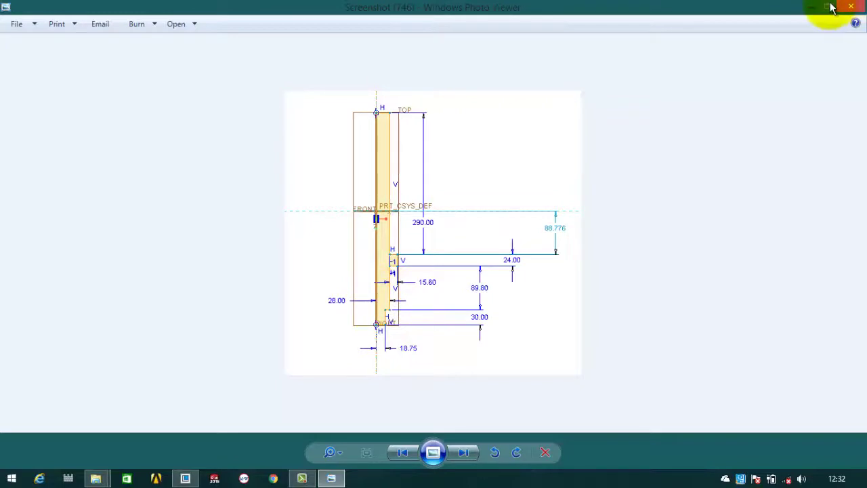
pyautogui.click(810, 6)
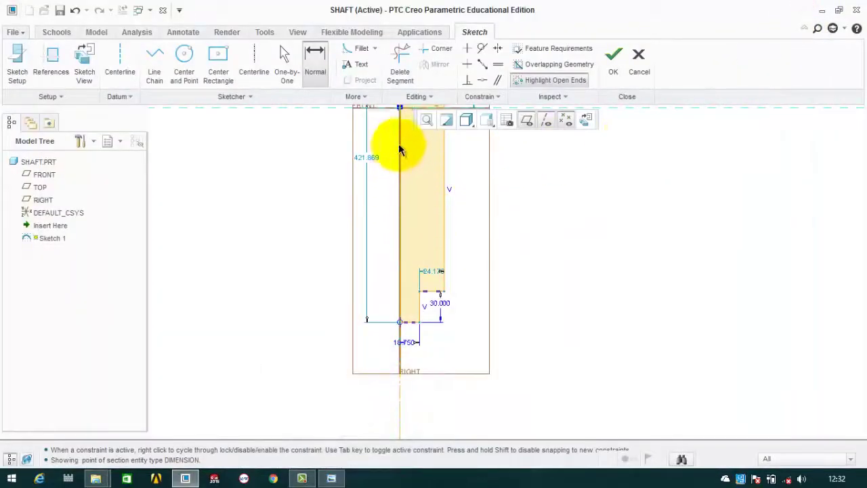
# - Check the reference image and dimension the lower shaft section's width from the centerline as 28 mm
pyautogui.click(400, 258)
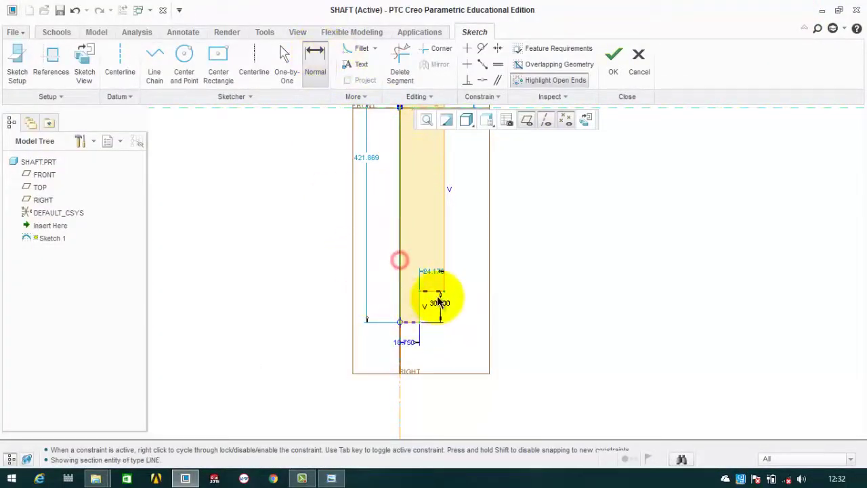
pyautogui.keyDown('ctrl'); pyautogui.click(445, 248); pyautogui.keyUp('ctrl')
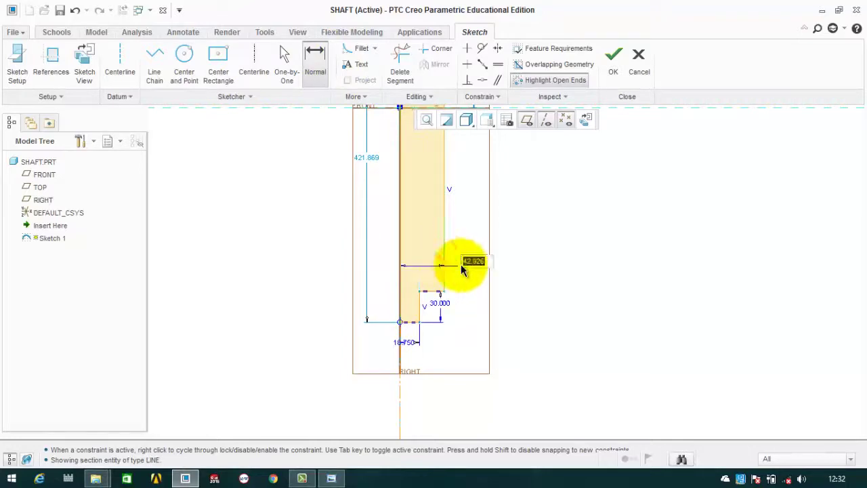
pyautogui.click(332, 478)
pyautogui.click(331, 478)
pyautogui.click(331, 479)
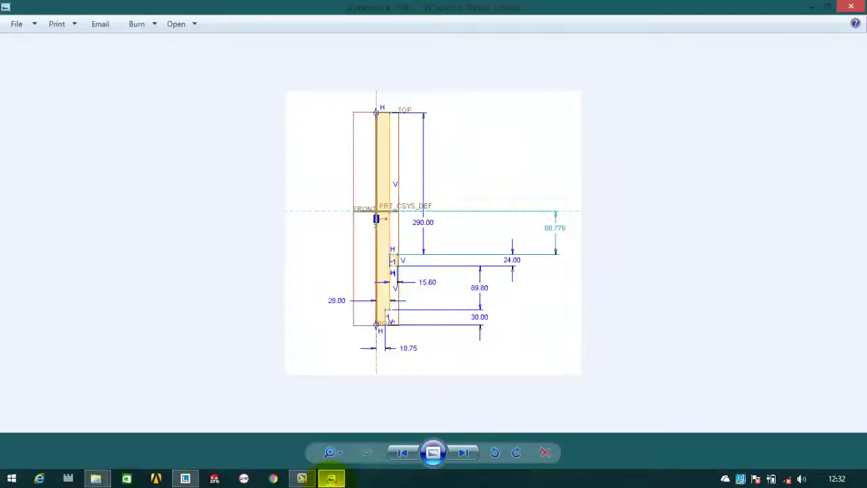
pyautogui.click(331, 479)
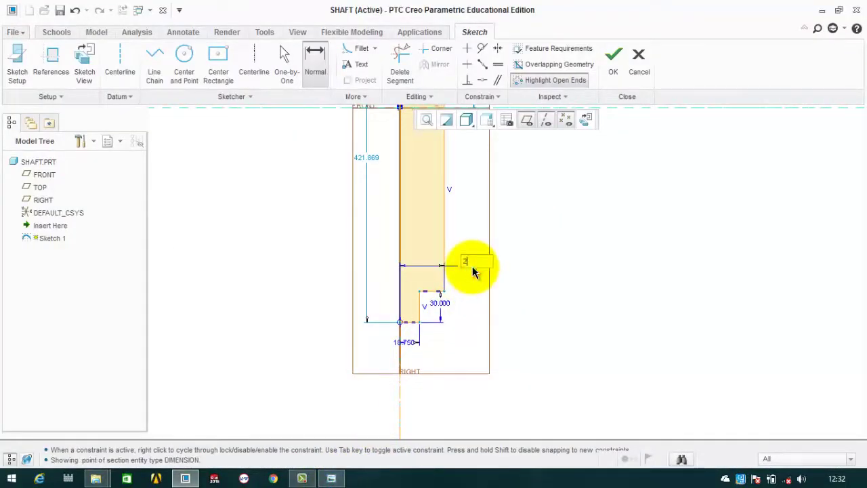
pyautogui.press('Return')
# - Check the reference image and dimension the length between the narrow bottom step and the collar's underside as 89.8 mm
pyautogui.scroll(-4, 478, 305)
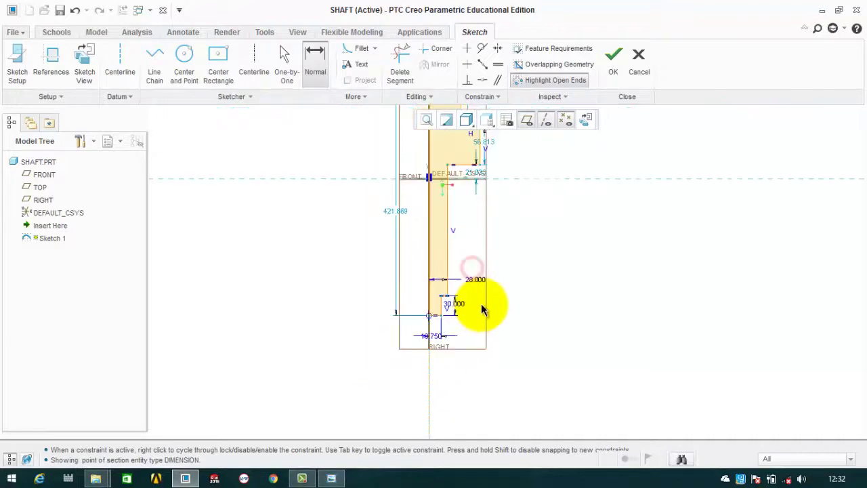
pyautogui.click(332, 479)
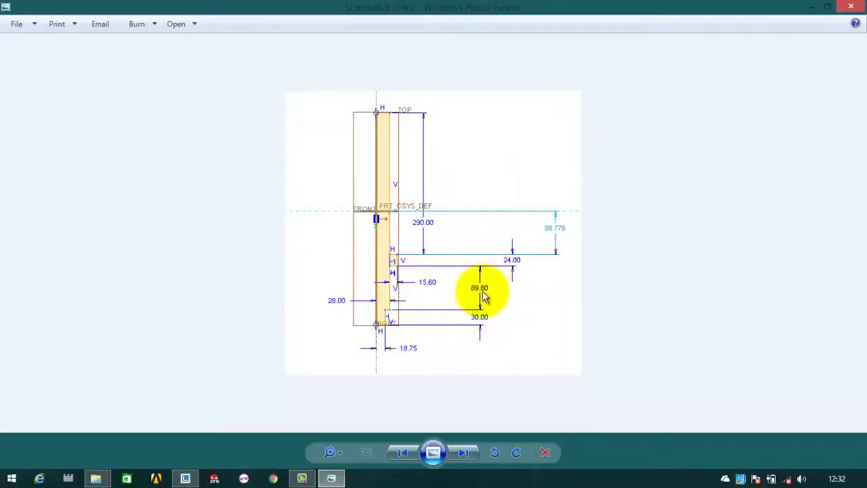
pyautogui.click(810, 7)
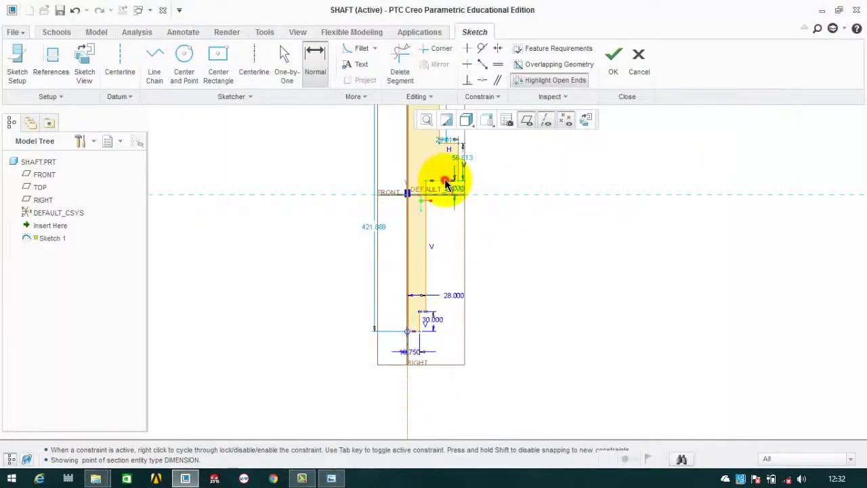
pyautogui.scroll(-3, 425, 313)
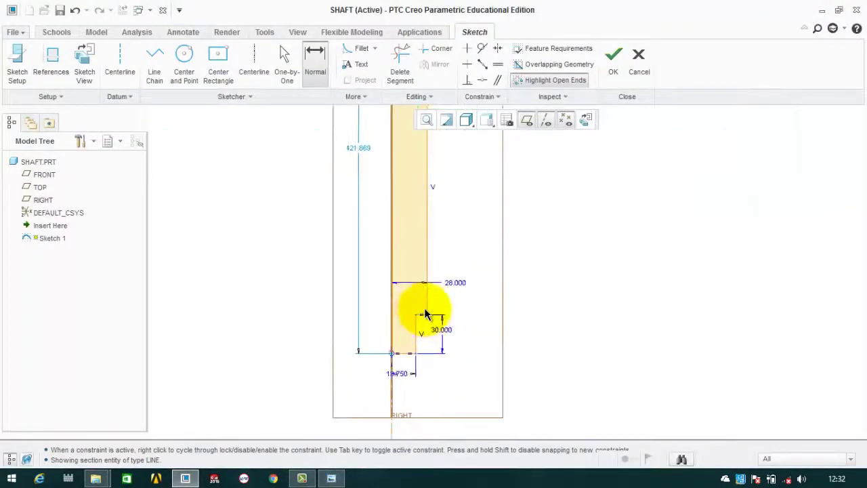
pyautogui.click(416, 317)
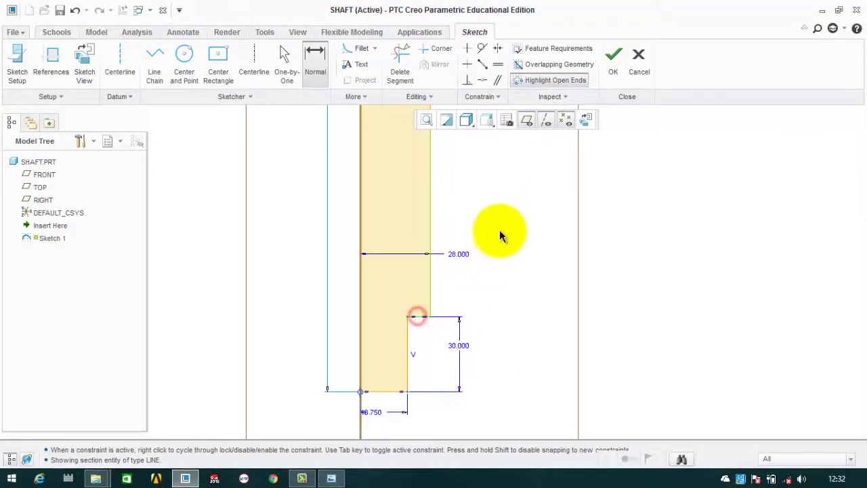
pyautogui.middleClick(499, 229)
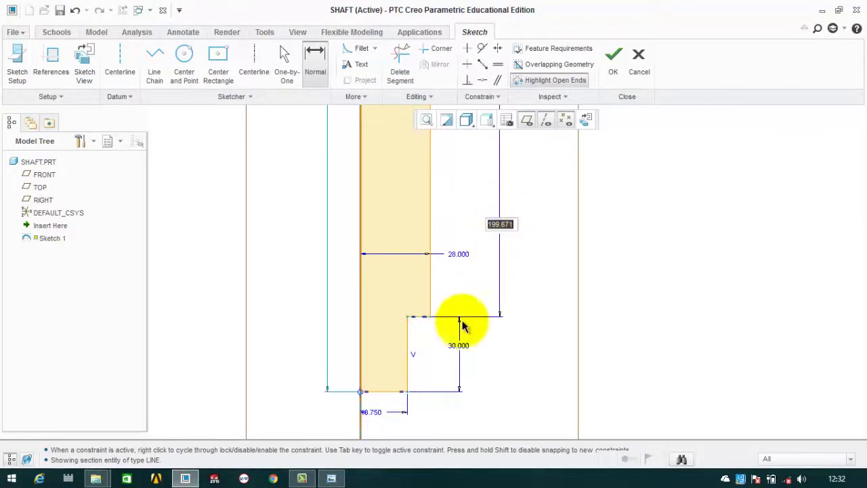
pyautogui.click(330, 479)
pyautogui.click(330, 479)
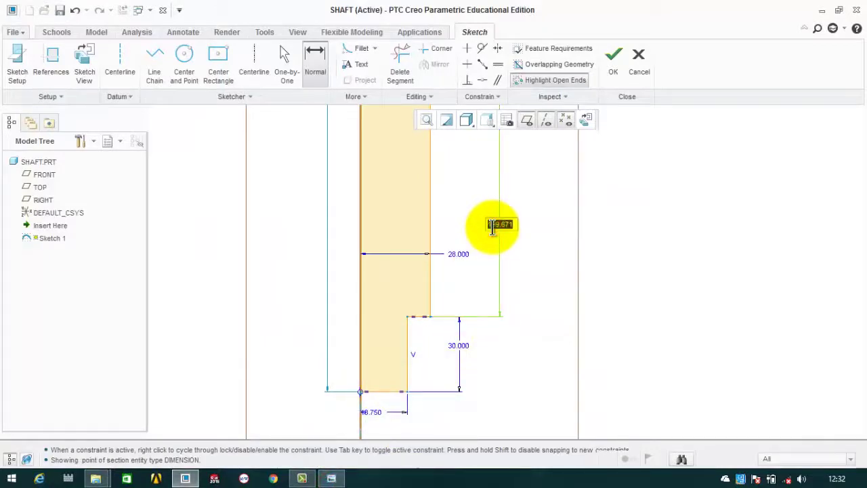
pyautogui.scroll(-2, 493, 226)
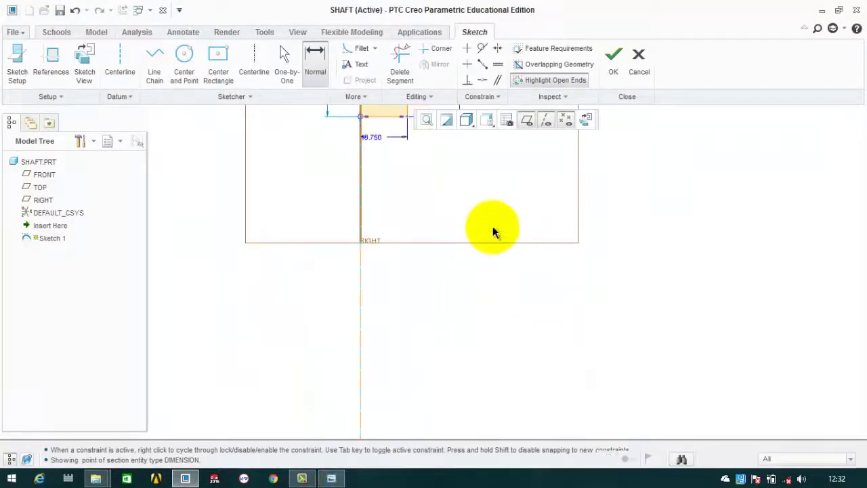
pyautogui.scroll(-3, 478, 236)
pyautogui.scroll(-1, 448, 344)
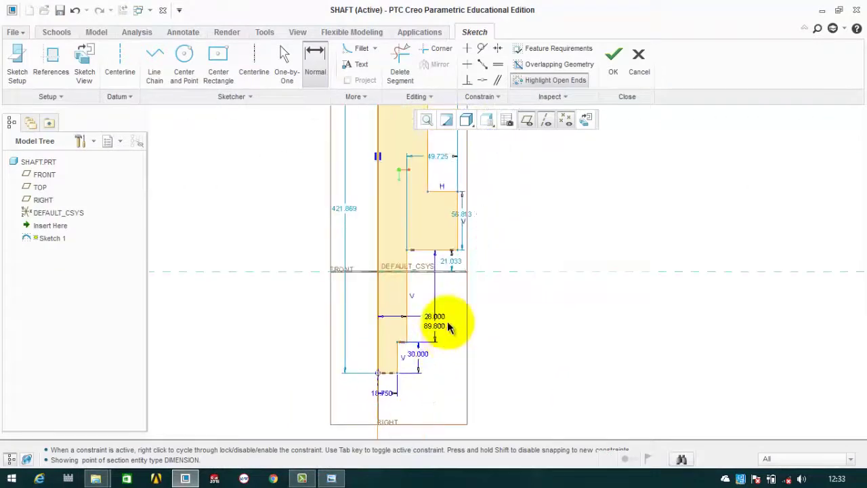
# - Check the reference image and set the collar's height to 24 mm
pyautogui.middleClick(529, 221)
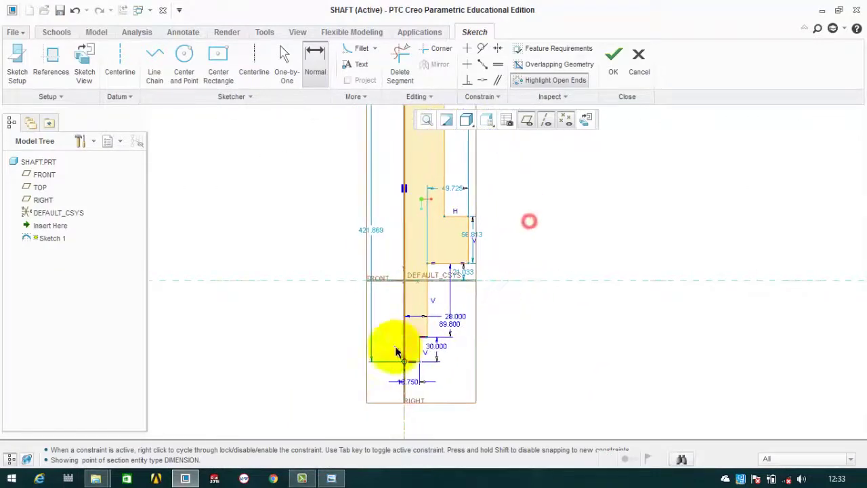
pyautogui.click(330, 477)
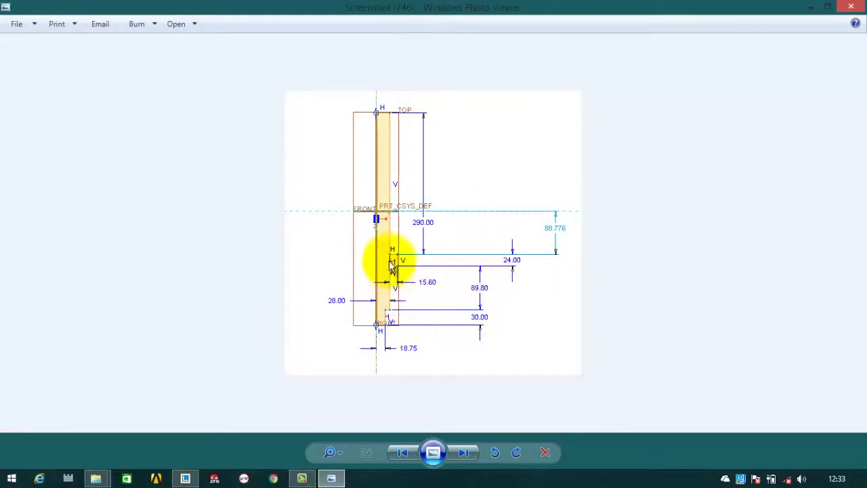
pyautogui.click(811, 6)
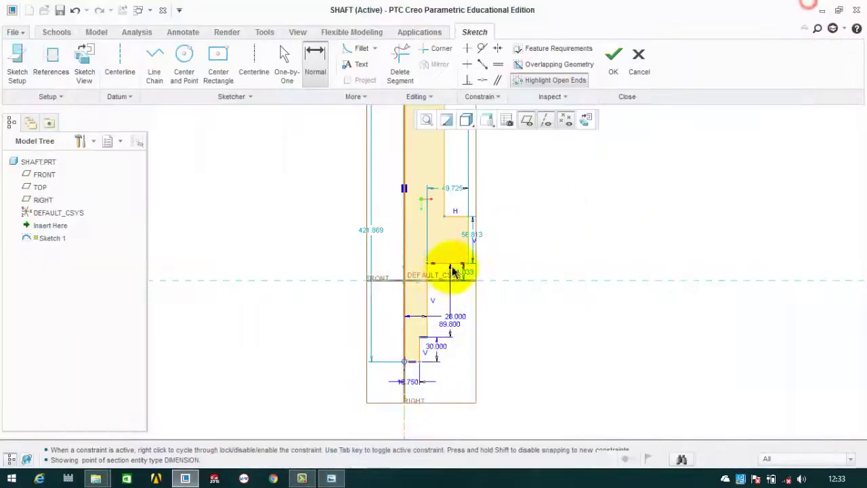
pyautogui.scroll(3, 473, 246)
pyautogui.middleClick(472, 231)
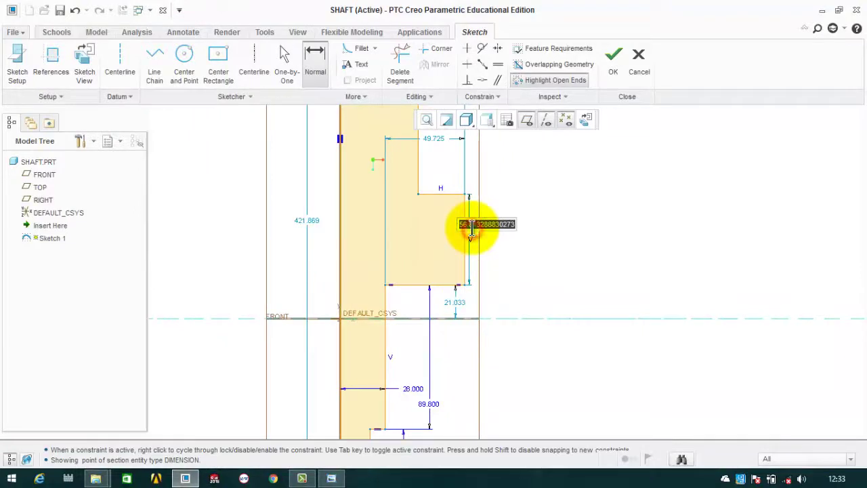
pyautogui.press('Return')
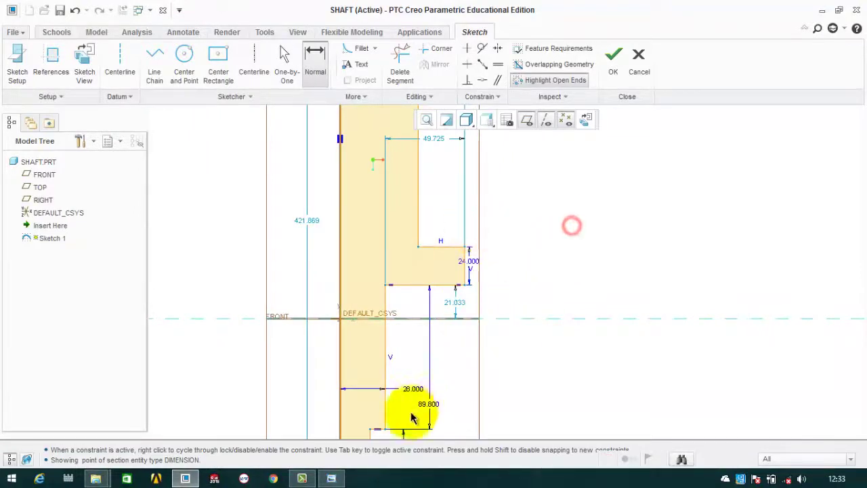
# - Check the reference image and dimension the height from the collar's upper edge to the top of the profile as 290 mm
pyautogui.click(332, 478)
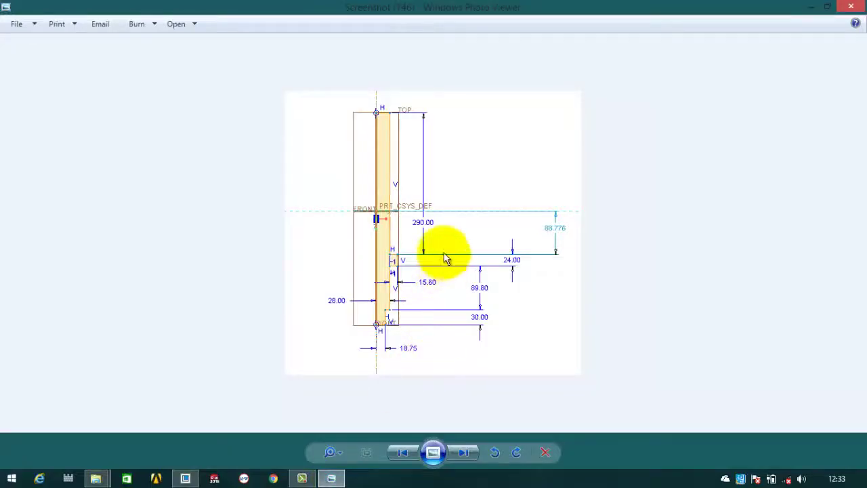
pyautogui.click(810, 7)
pyautogui.scroll(4, 464, 230)
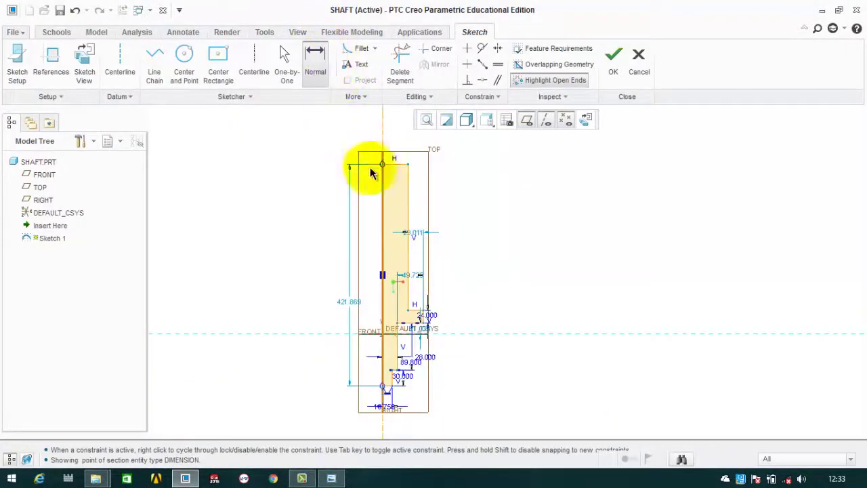
pyautogui.scroll(-5, 409, 344)
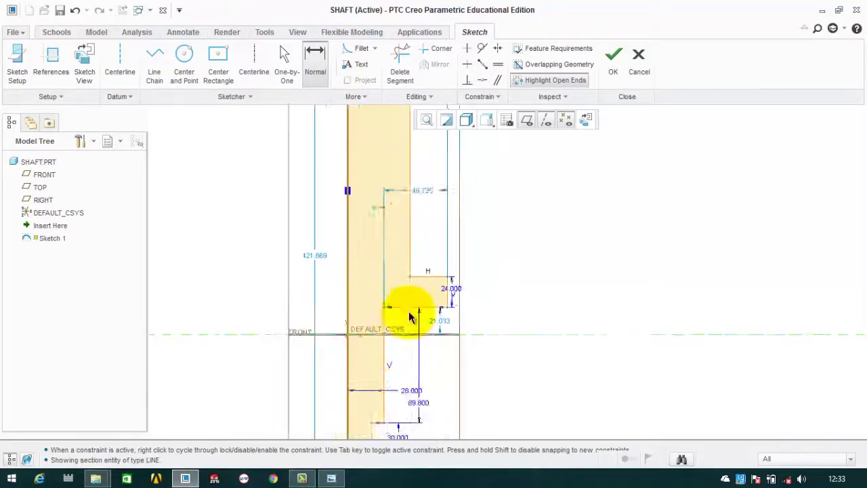
pyautogui.middleClick(497, 205)
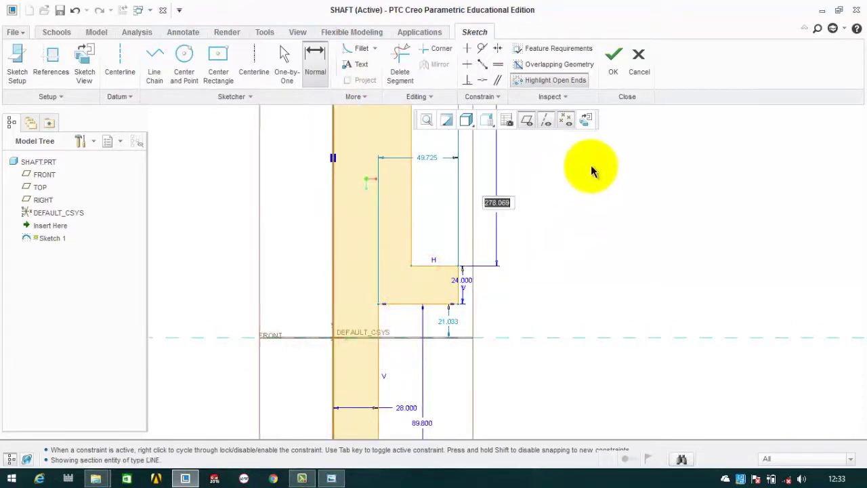
pyautogui.write('290')
pyautogui.press('Return')
pyautogui.middleClick(592, 162)
pyautogui.scroll(2, 597, 269)
pyautogui.scroll(3, 569, 275)
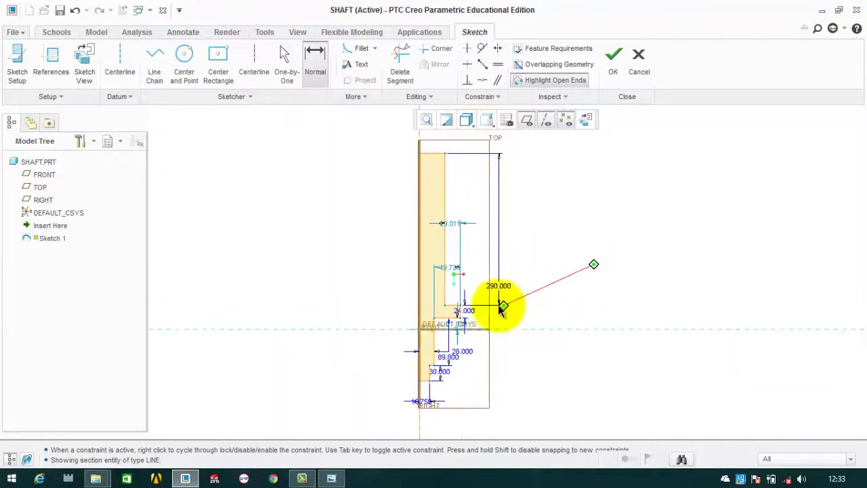
# - Check the reference image and dimension the collar's projection beyond the lower shaft section's edge as 15.6 mm
pyautogui.click(342, 480)
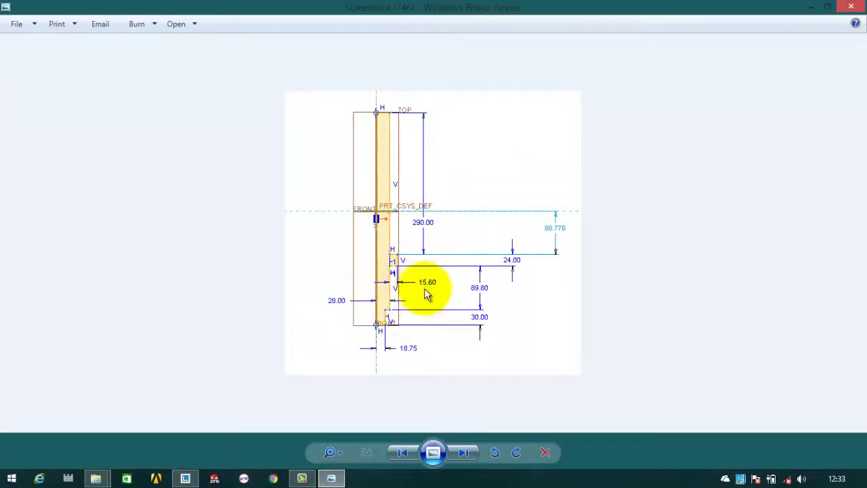
pyautogui.click(812, 7)
pyautogui.scroll(-5, 465, 316)
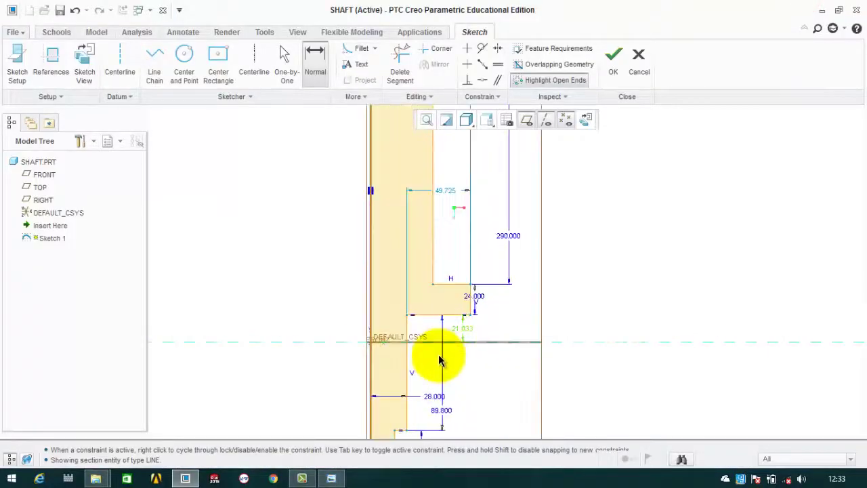
pyautogui.keyDown('shift'); pyautogui.moveTo(457, 343); pyautogui.dragTo(445, 305, button='middle'); pyautogui.keyUp('shift')
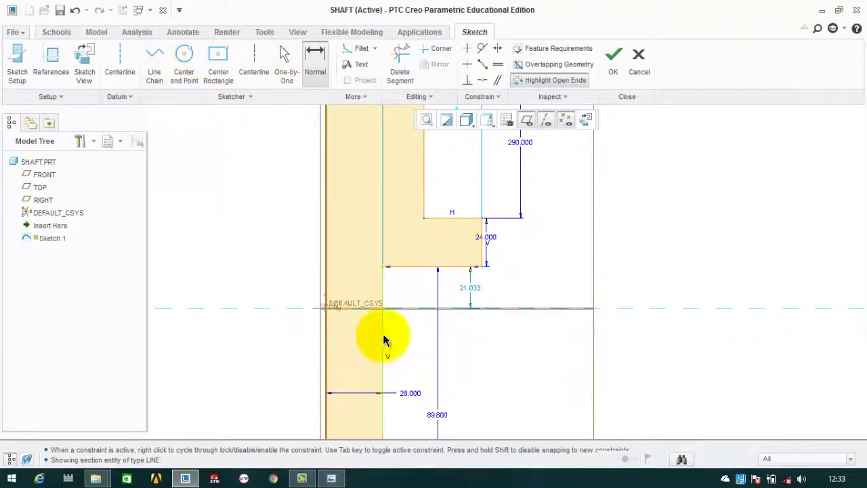
pyautogui.click(384, 335)
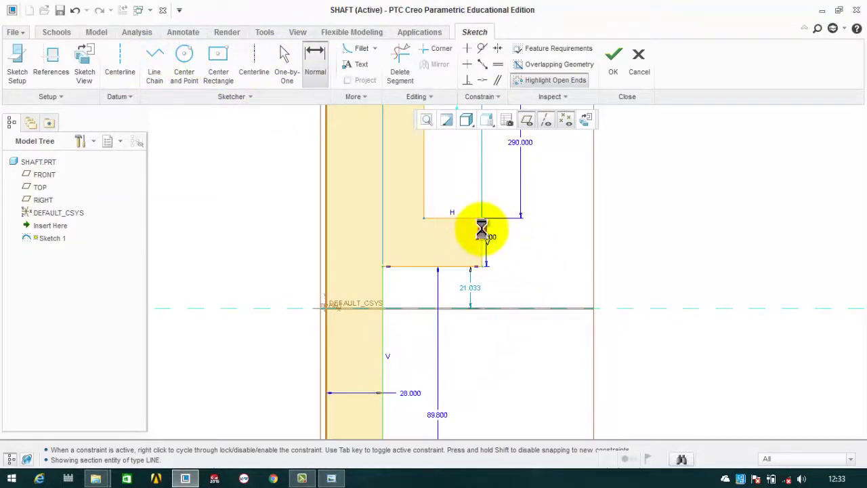
pyautogui.middleClick(416, 290)
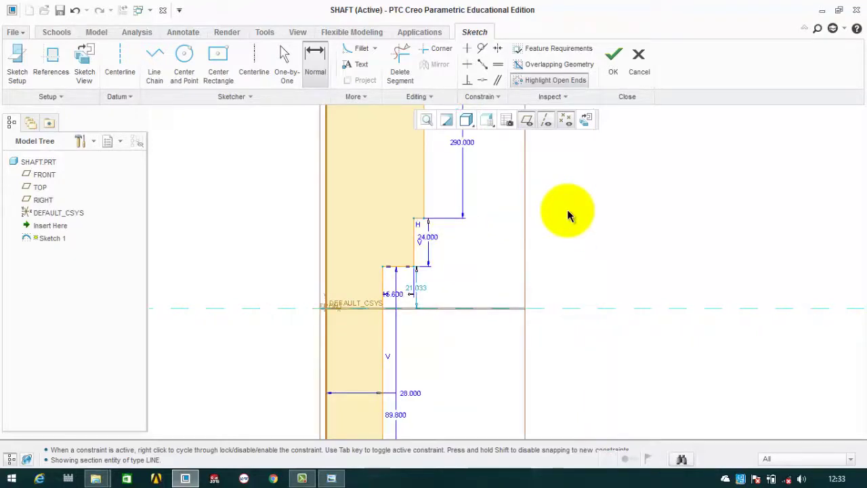
pyautogui.moveTo(567, 218)
pyautogui.keyDown('ctrl'); pyautogui.mouseDown(button='middle')
pyautogui.moveTo(562, 240)
pyautogui.moveTo(532, 269)
pyautogui.moveTo(445, 329)
pyautogui.moveTo(440, 283)
pyautogui.moveTo(416, 339)
pyautogui.moveTo(410, 330)
pyautogui.moveTo(436, 339)
pyautogui.mouseUp(button='middle'); pyautogui.keyUp('ctrl')
pyautogui.scroll(1, 455, 271)
pyautogui.scroll(-2, 474, 295)
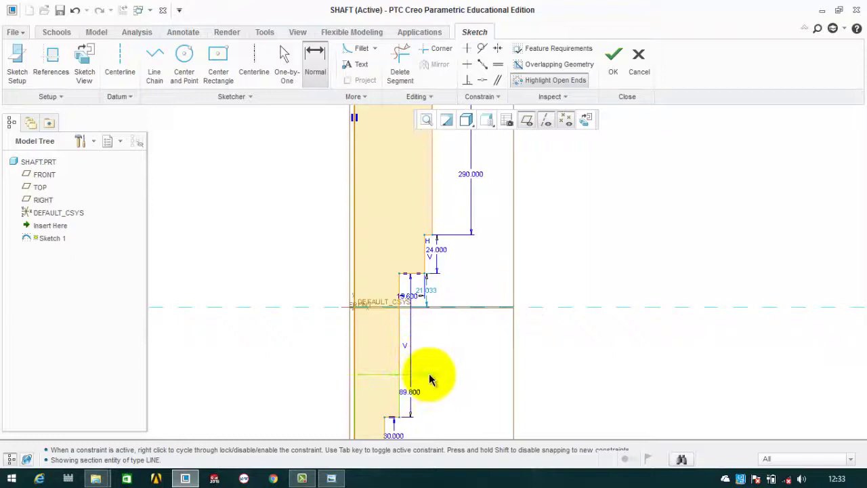
# - Set the width of the profile's long upper section to 28 mm
pyautogui.click(401, 374)
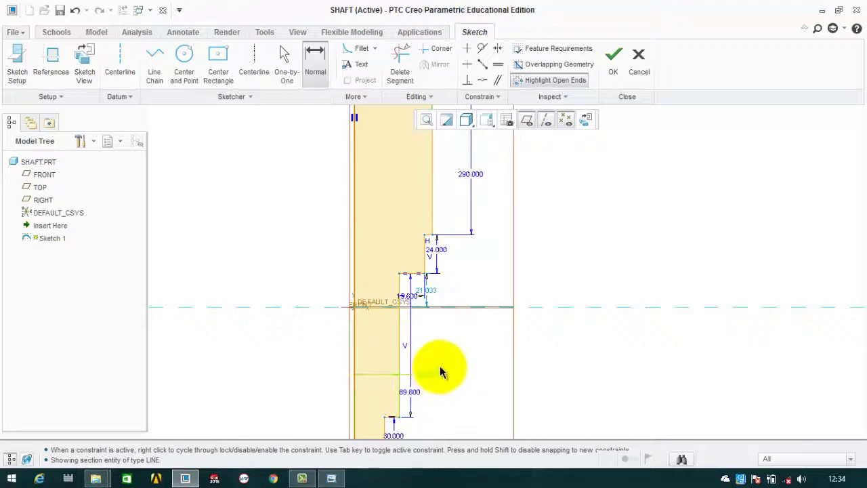
pyautogui.scroll(-3, 480, 359)
pyautogui.moveTo(481, 304); pyautogui.dragTo(451, 360, button='middle')
pyautogui.scroll(-2, 447, 304)
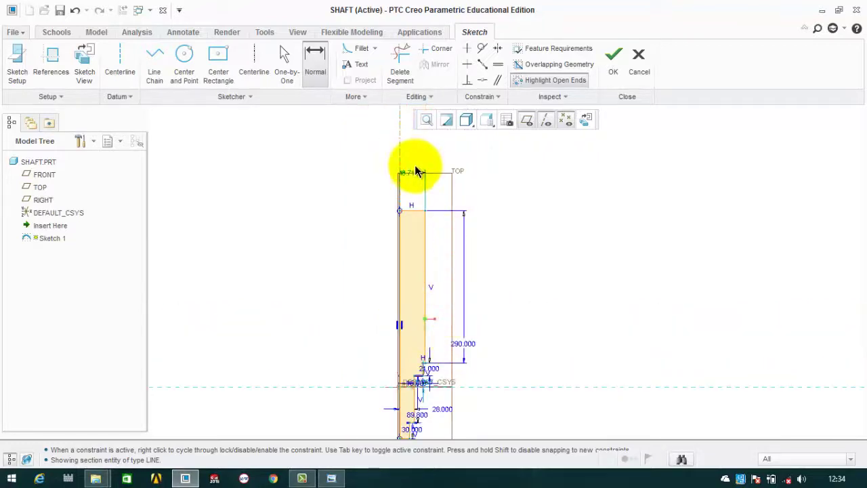
pyautogui.scroll(3, 415, 177)
pyautogui.doubleClick(408, 216)
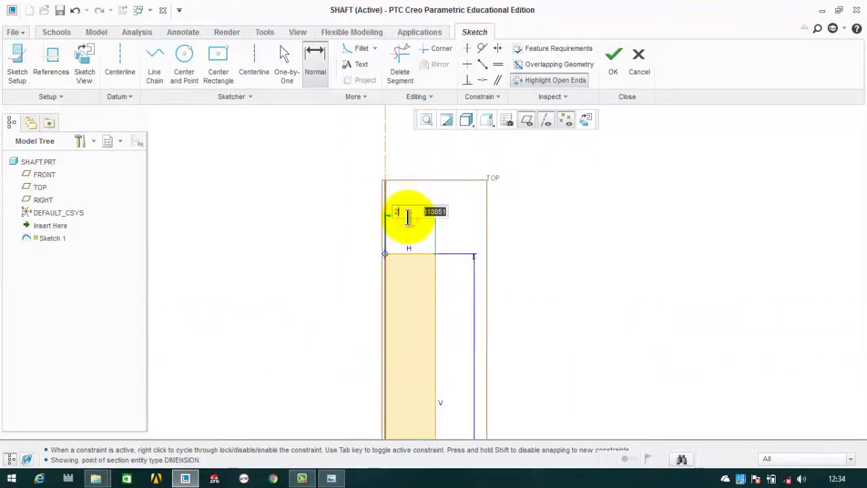
pyautogui.write('28')
pyautogui.press('Return')
pyautogui.scroll(-4, 542, 203)
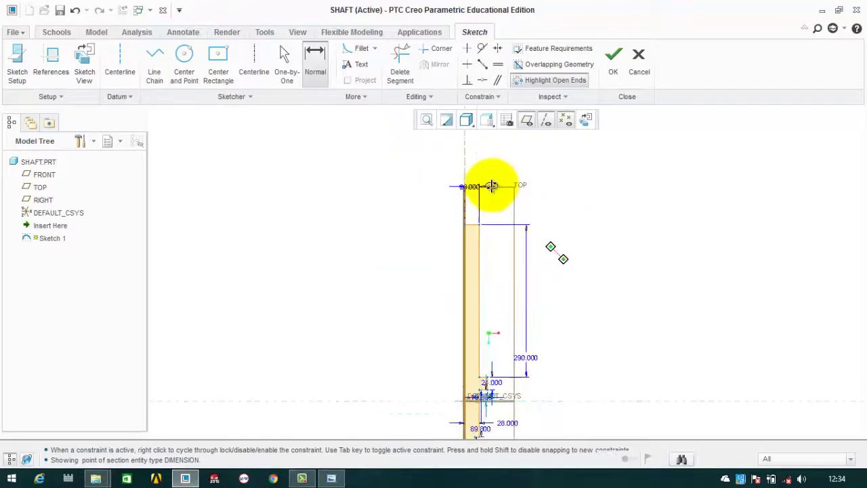
pyautogui.scroll(4, 456, 313)
pyautogui.scroll(3, 472, 300)
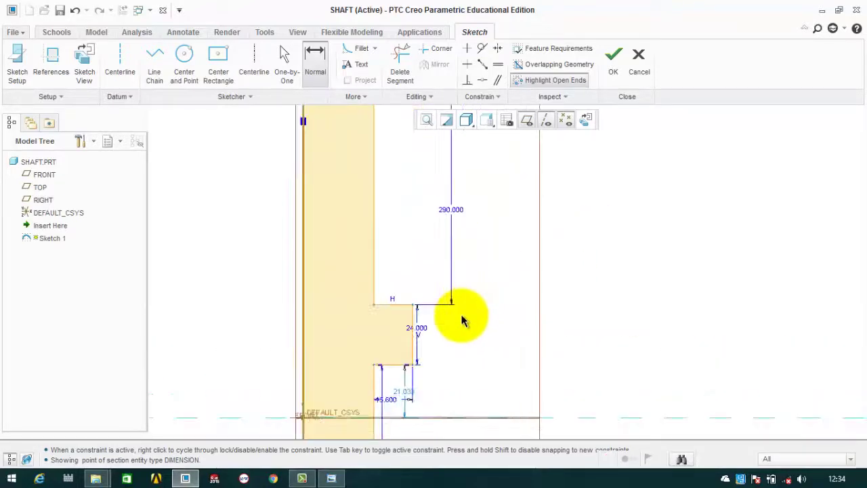
pyautogui.scroll(-3, 461, 329)
pyautogui.scroll(-5, 460, 329)
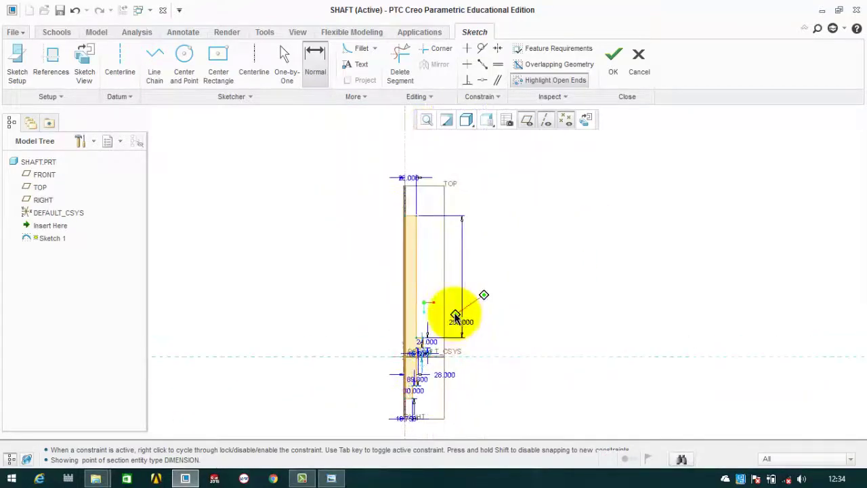
# - Finish the half-profile sketch and revolve it 360° into the solid shaft
pyautogui.click(616, 68)
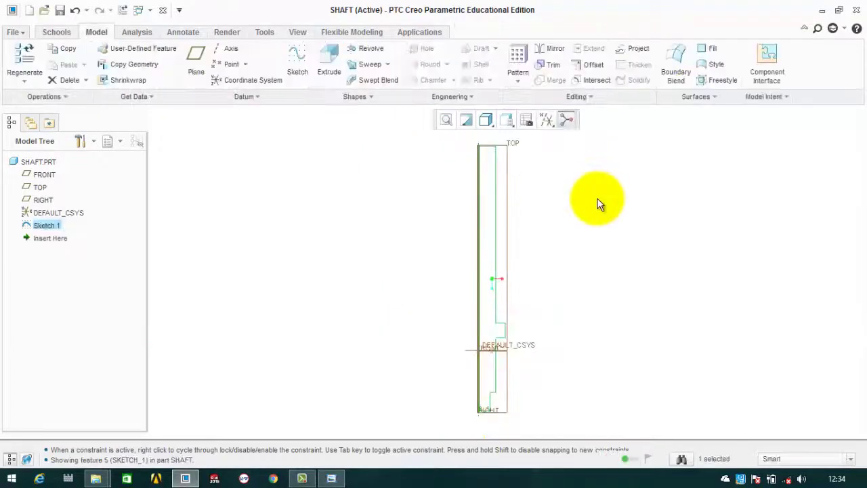
pyautogui.moveTo(459, 285); pyautogui.dragTo(434, 283, button='middle')
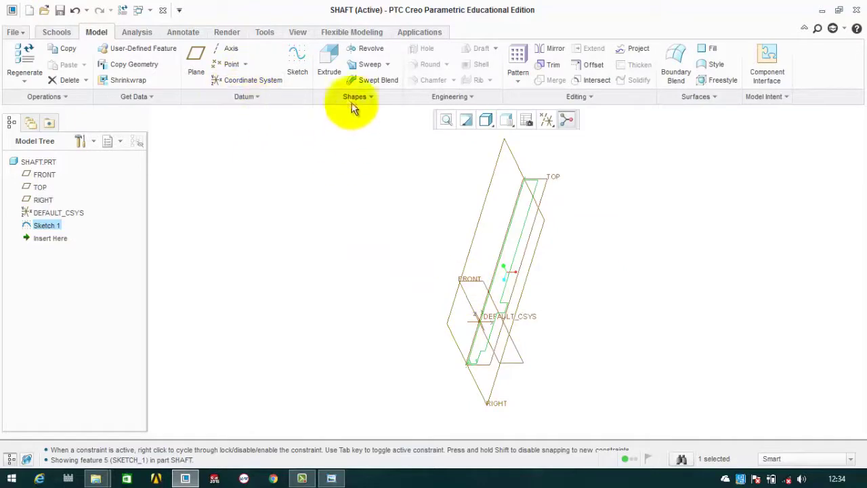
pyautogui.click(366, 48)
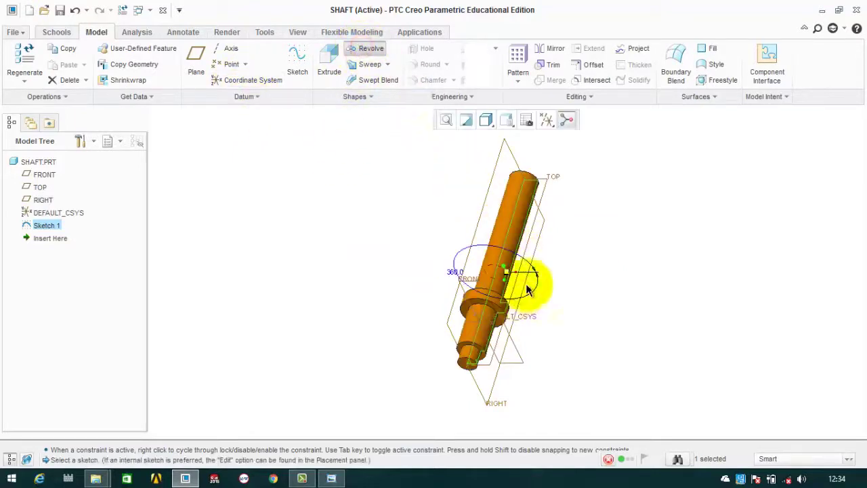
pyautogui.moveTo(565, 248); pyautogui.dragTo(557, 193, button='middle')
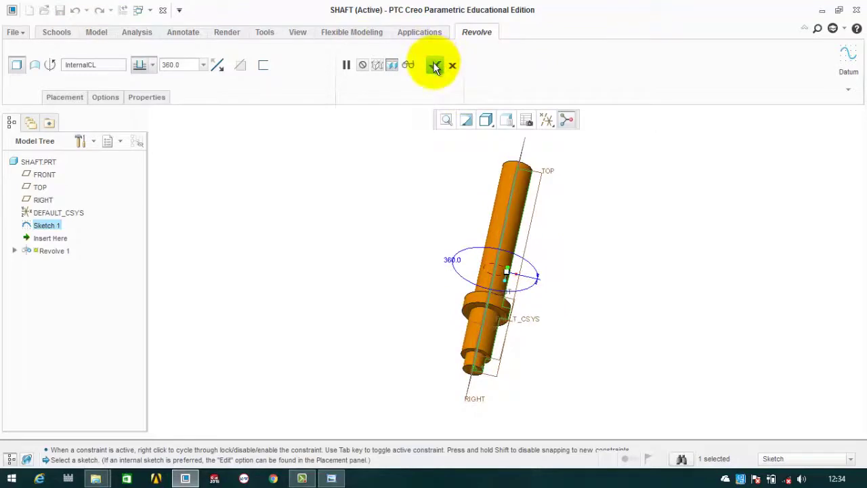
pyautogui.click(435, 66)
# - Chamfer the outer edge of the shaft's small lower end with a D x D chamfer of 4 mm
pyautogui.click(432, 80)
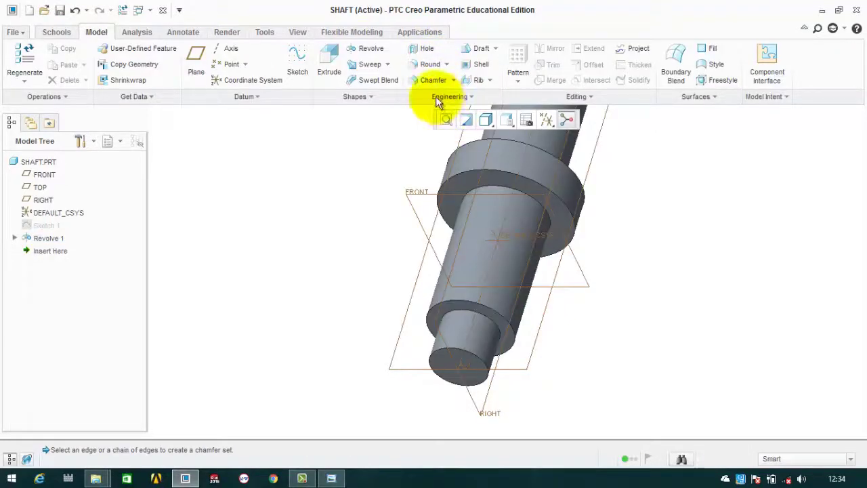
pyautogui.click(439, 354)
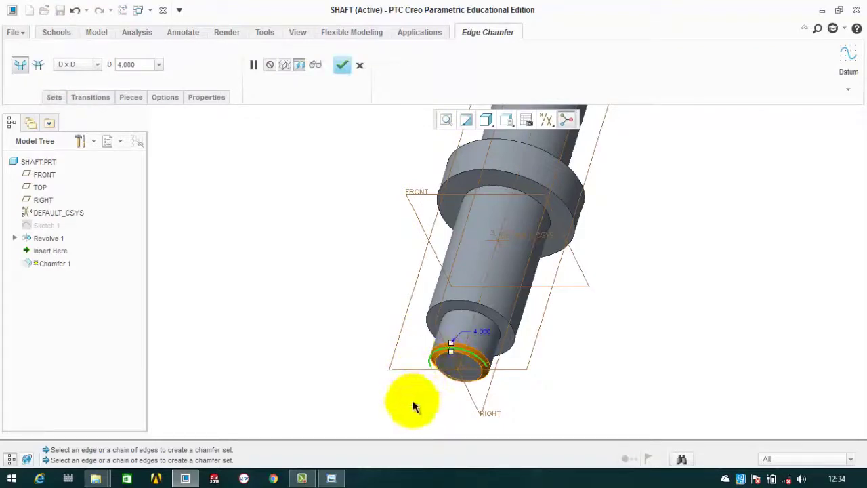
pyautogui.click(343, 65)
pyautogui.click(337, 133)
pyautogui.moveTo(351, 229); pyautogui.dragTo(335, 379, button='middle')
# - Check the next reference image and start an extrusion with its sketch on the TOP plane
pyautogui.click(333, 478)
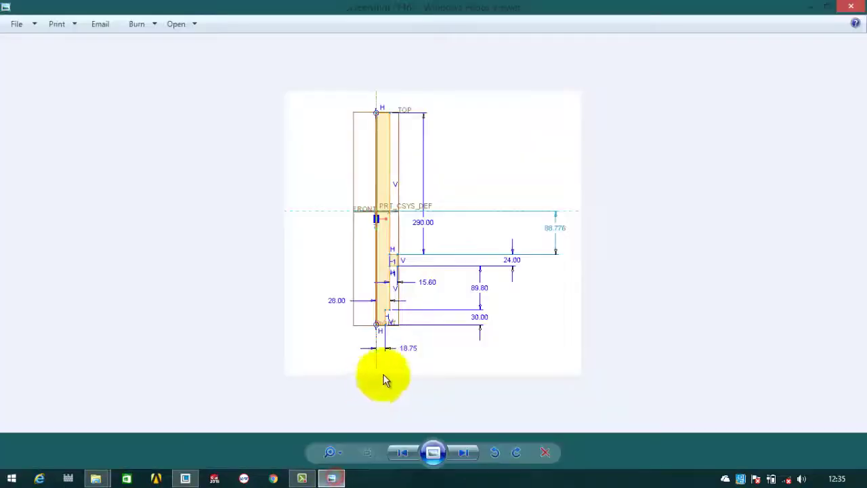
pyautogui.click(460, 451)
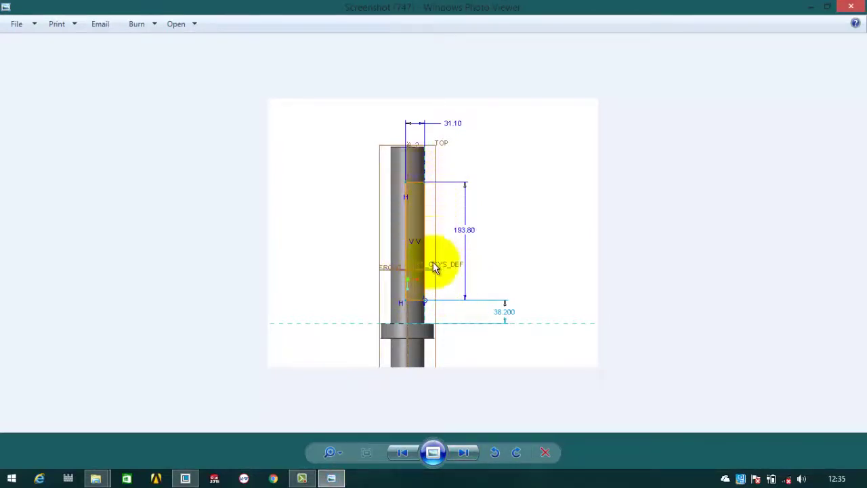
pyautogui.moveTo(305, 477)
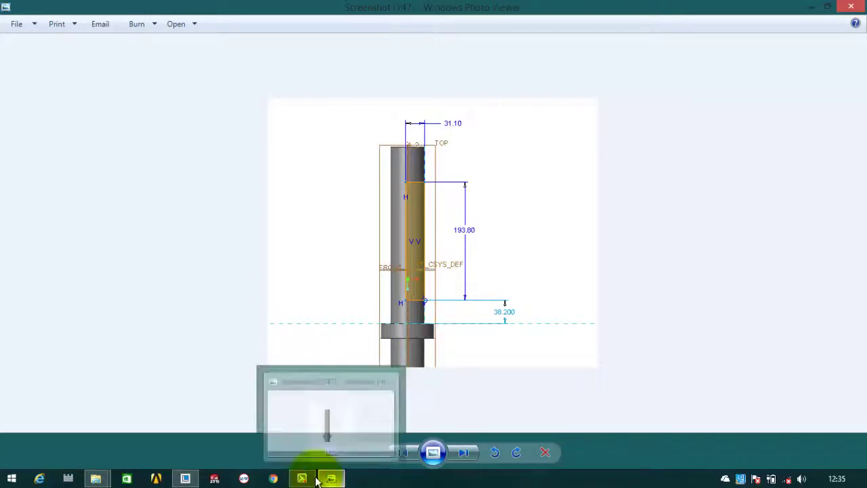
pyautogui.click(186, 478)
pyautogui.keyDown('ctrl'); pyautogui.moveTo(310, 199); pyautogui.dragTo(323, 281, button='middle'); pyautogui.keyUp('ctrl')
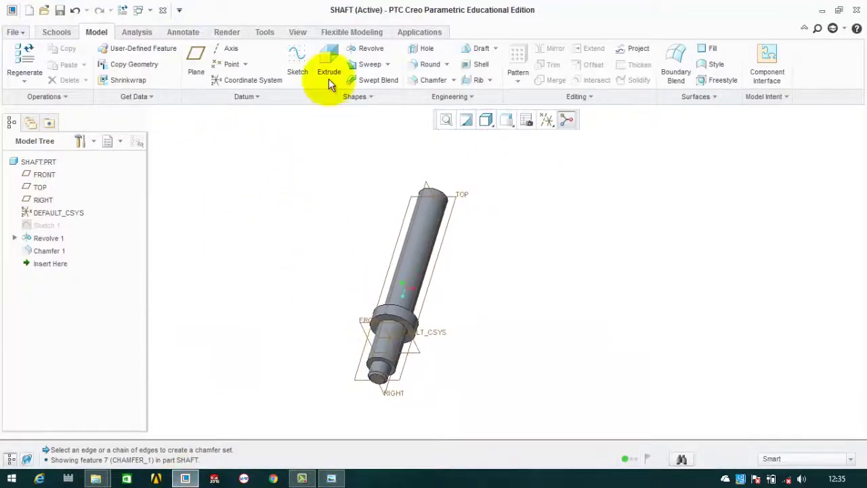
pyautogui.click(330, 68)
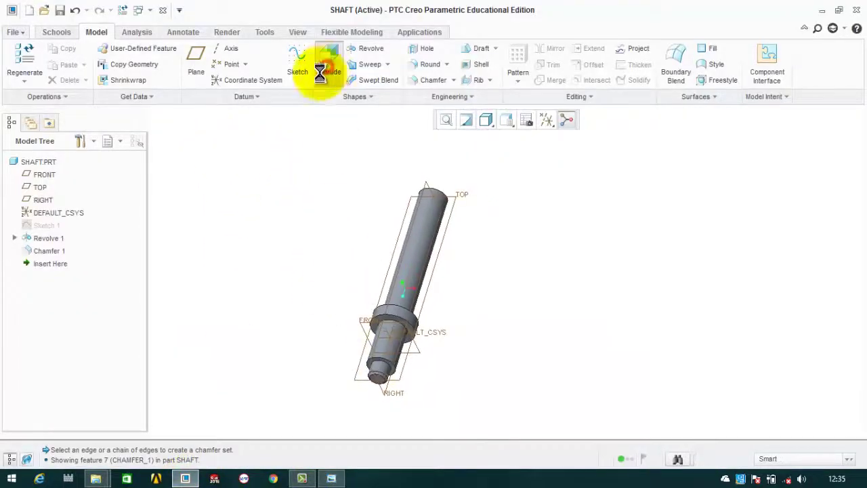
pyautogui.click(461, 193)
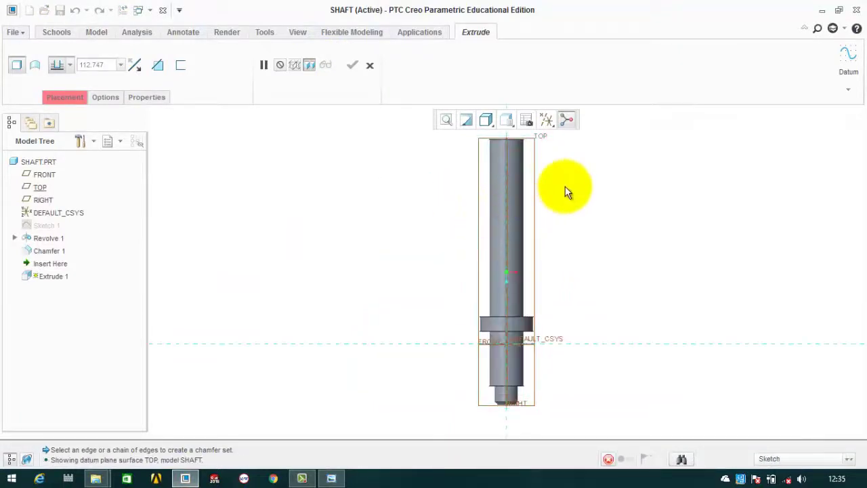
# - Add the shaft's upper end face and the upper section's side silhouette as sketch references
pyautogui.click(51, 55)
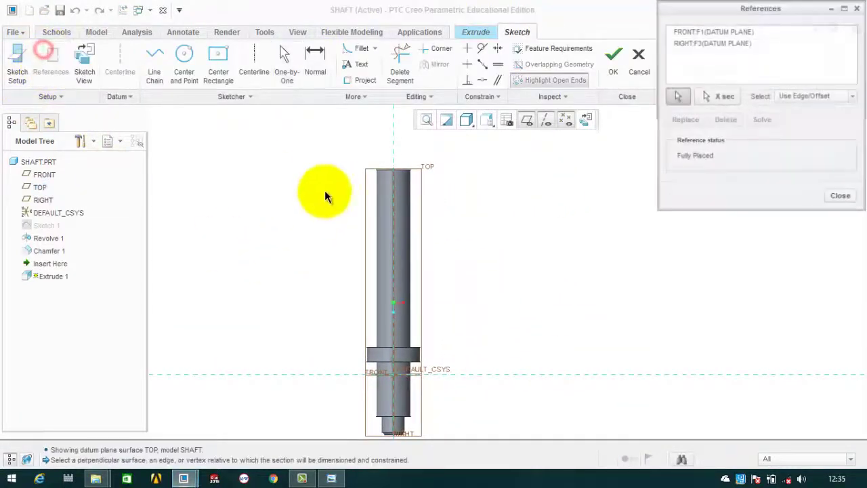
pyautogui.click(383, 173)
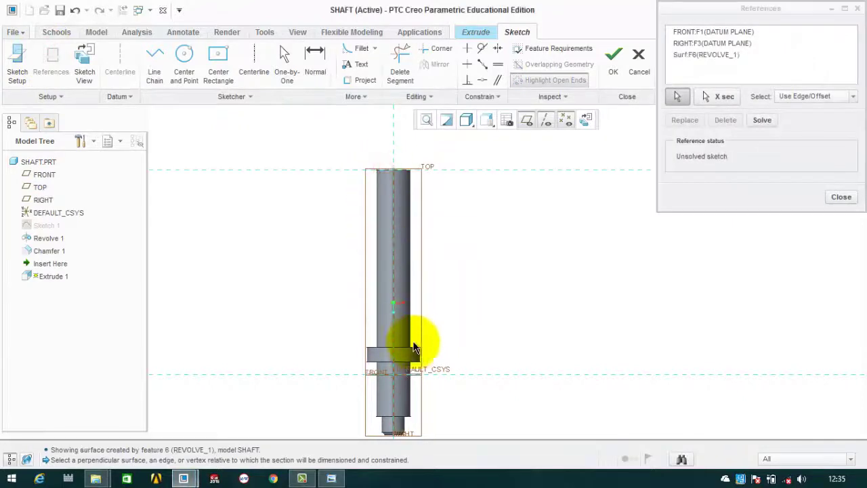
pyautogui.click(409, 323)
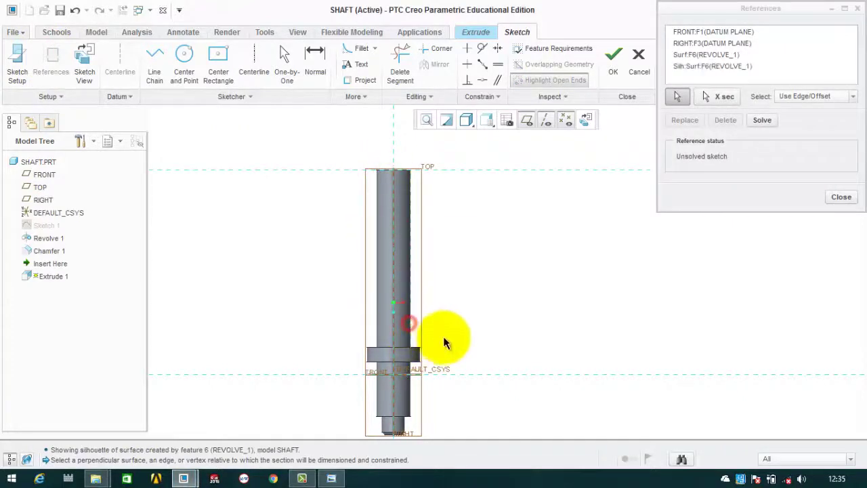
pyautogui.click(837, 196)
# - Check the reference image and sketch a closed narrow rectangle on the upper shaft section, with one side along the silhouette reference
pyautogui.click(332, 479)
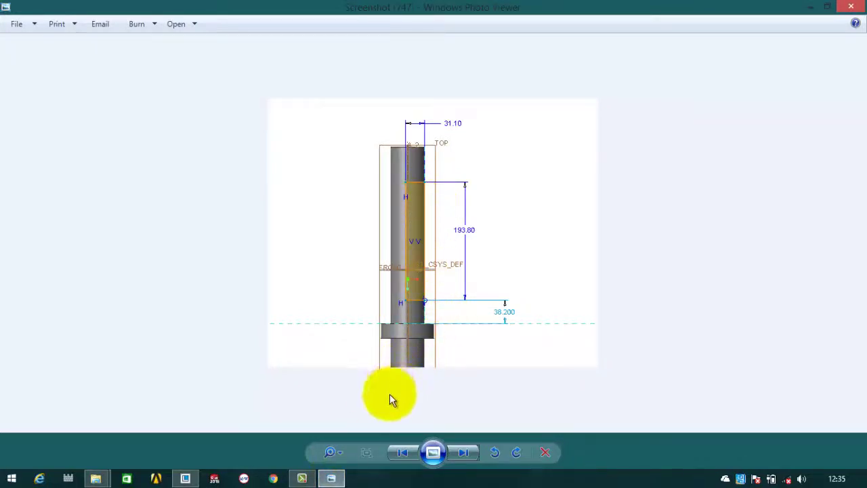
pyautogui.click(331, 477)
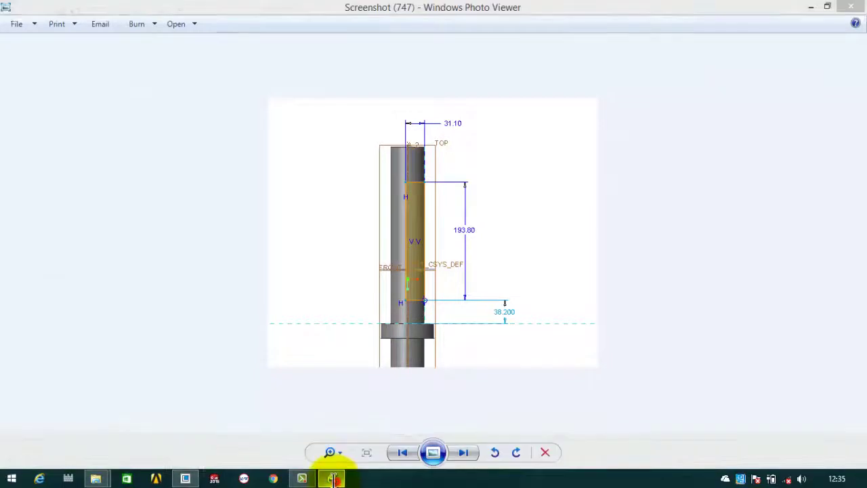
pyautogui.click(154, 58)
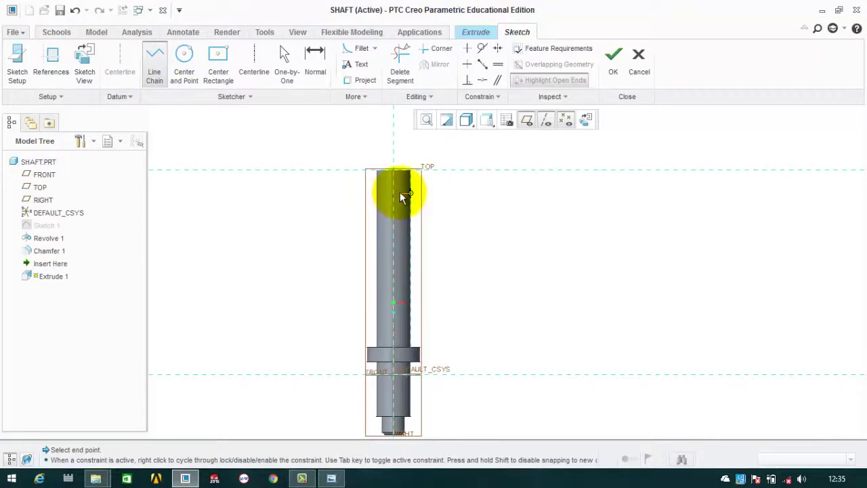
pyautogui.click(399, 294)
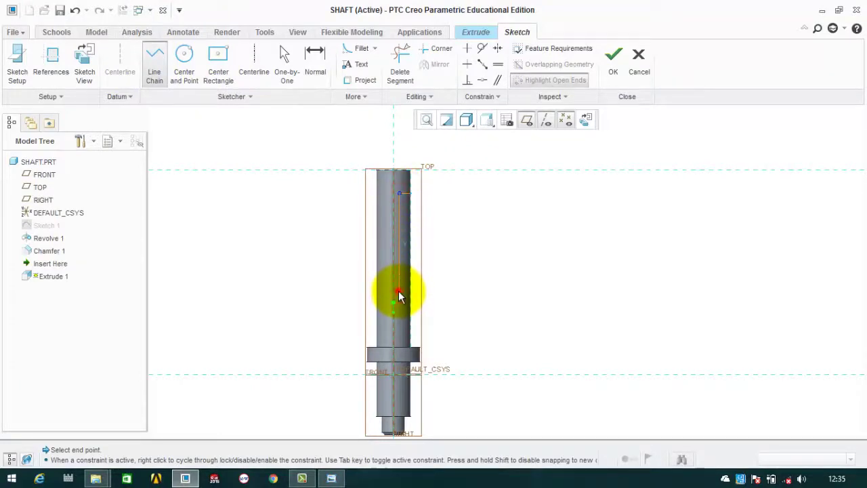
pyautogui.click(411, 292)
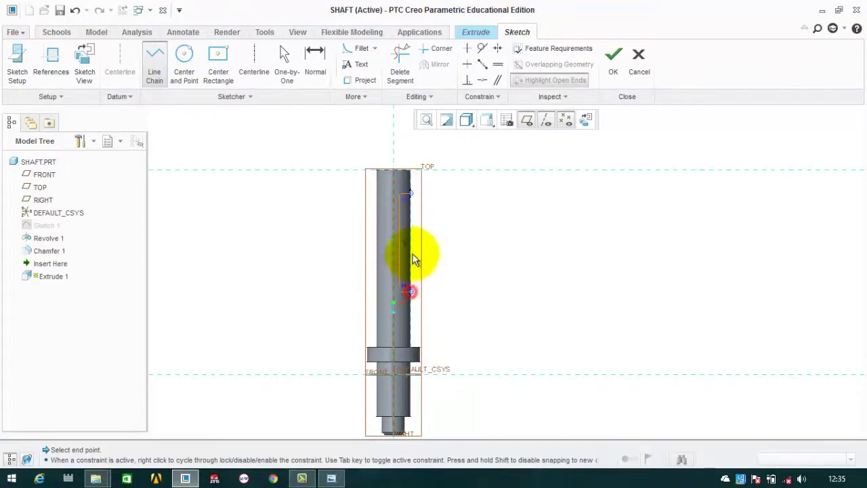
pyautogui.click(407, 194)
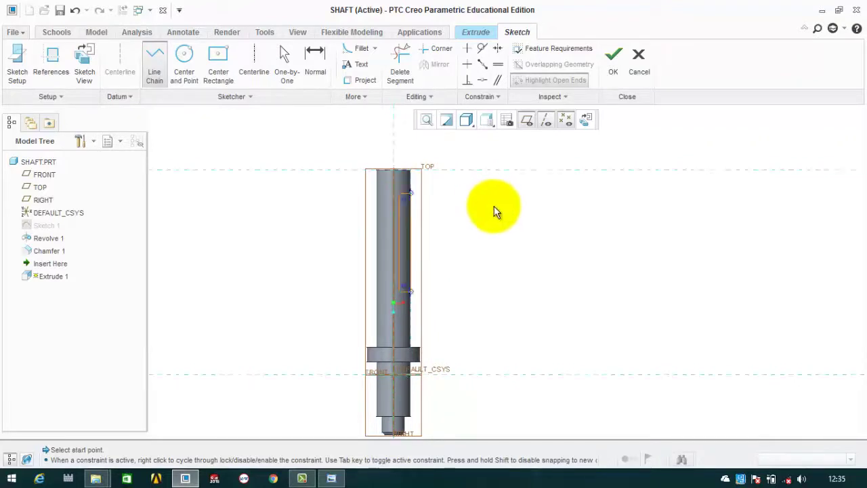
pyautogui.middleClick(465, 212)
pyautogui.scroll(1, 407, 275)
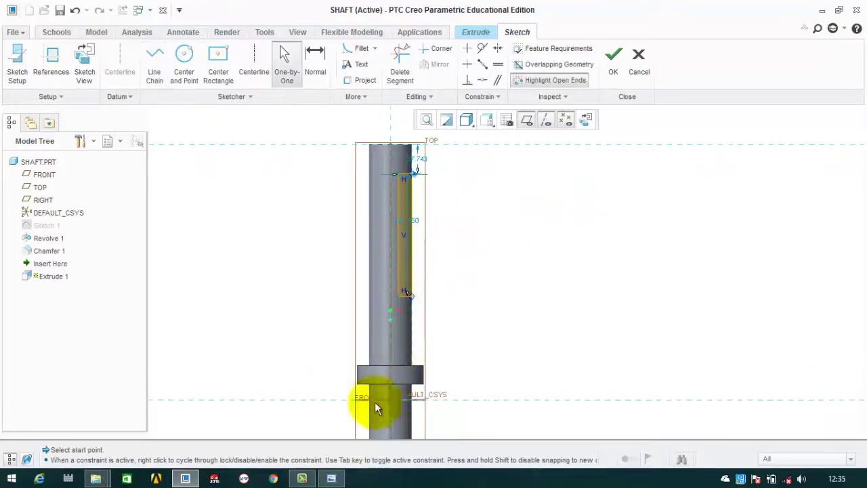
# - Check the reference image and set the rectangle's height to 193.8 mm
pyautogui.click(332, 479)
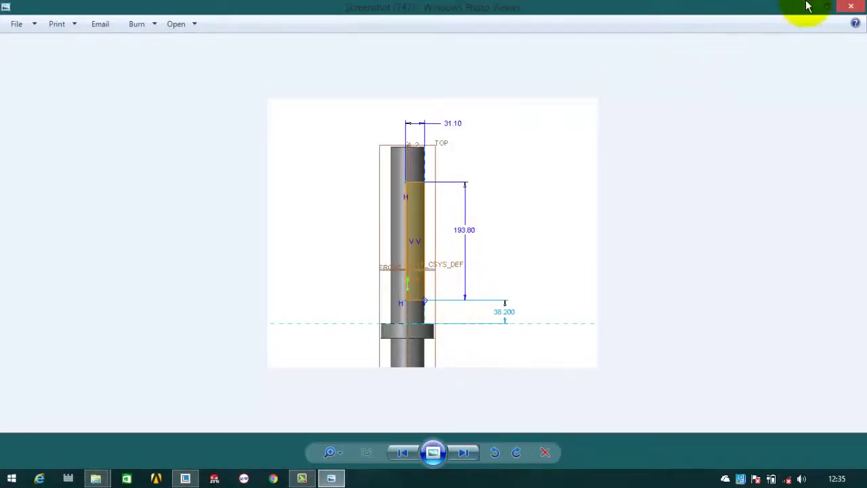
pyautogui.click(806, 6)
pyautogui.doubleClick(419, 220)
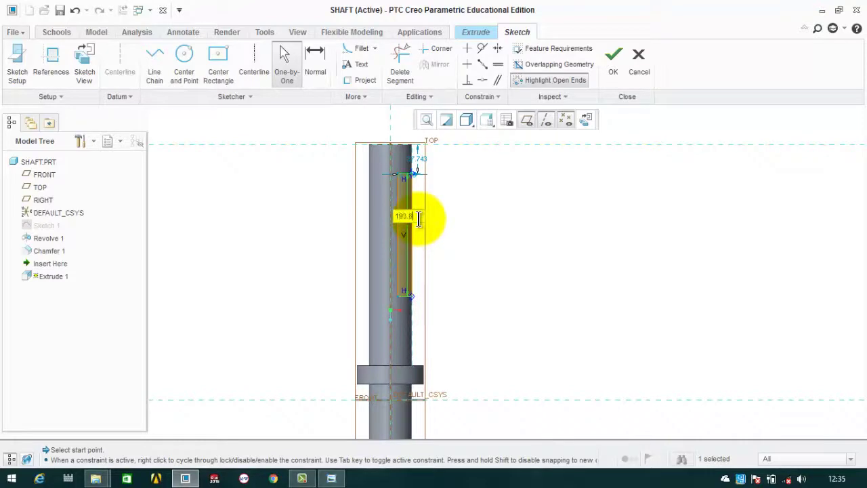
# - Check the reference image and set the rectangle's width to 31.1 mm
pyautogui.click(331, 479)
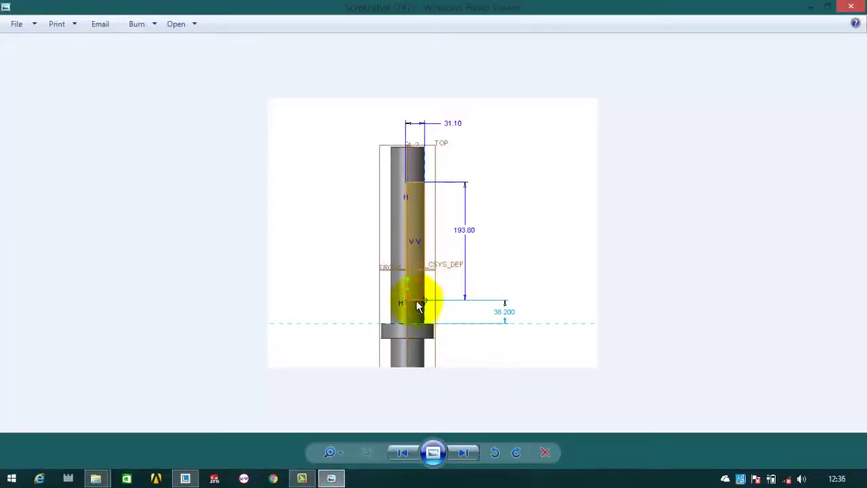
pyautogui.click(811, 7)
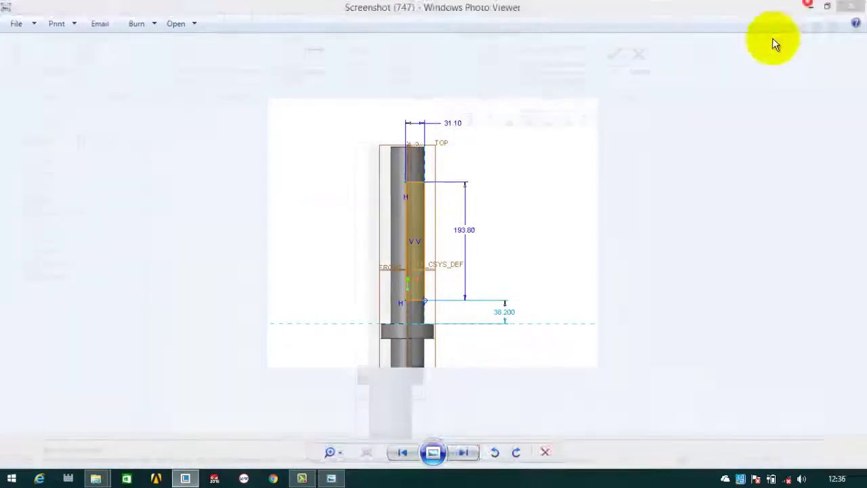
pyautogui.scroll(4, 412, 203)
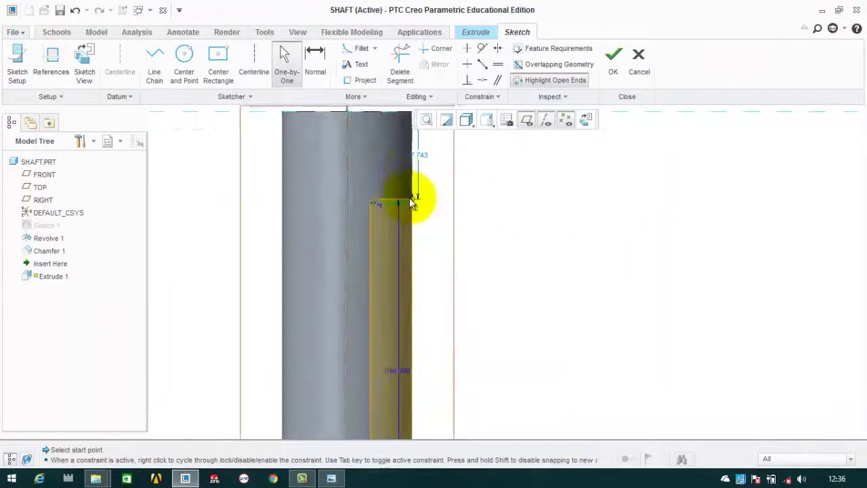
pyautogui.scroll(1, 410, 205)
pyautogui.doubleClick(391, 214)
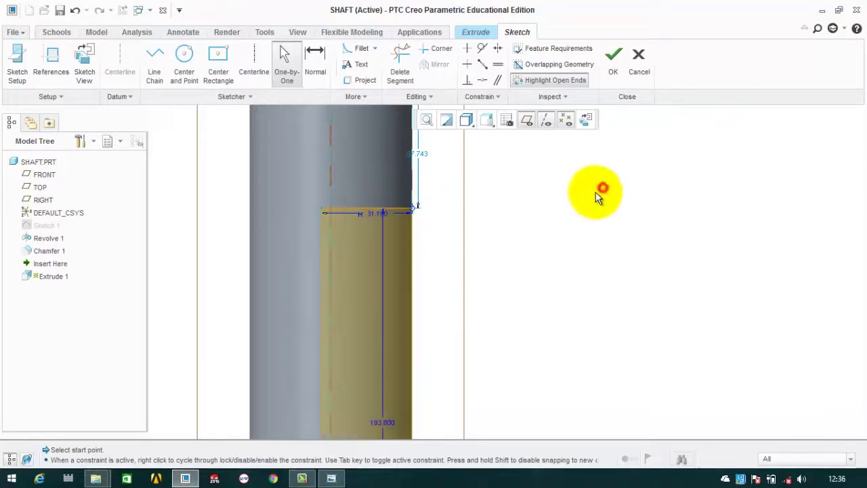
pyautogui.scroll(-5, 594, 193)
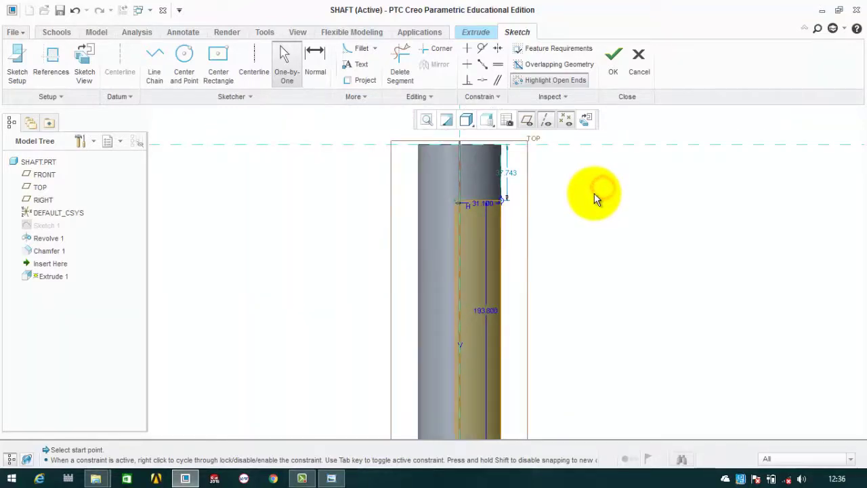
# - Check the reference image and dimension the rectangle's lower edge 38.2 mm above the collar's upper face
pyautogui.click(332, 478)
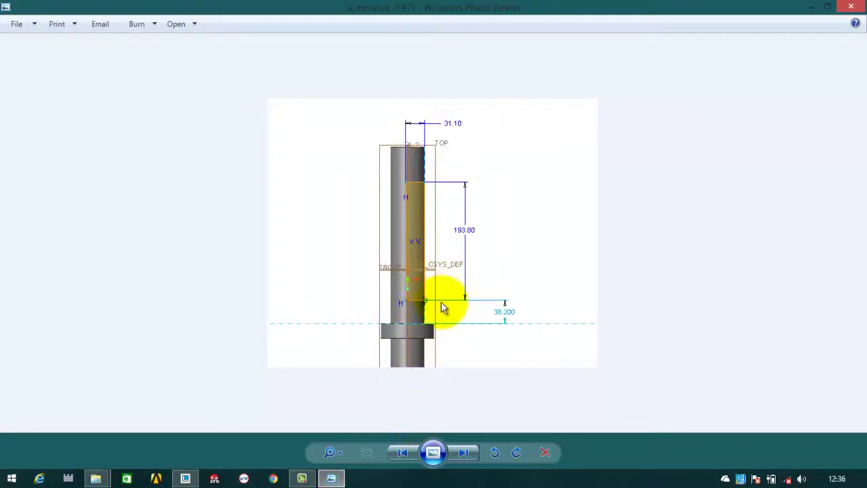
pyautogui.click(810, 6)
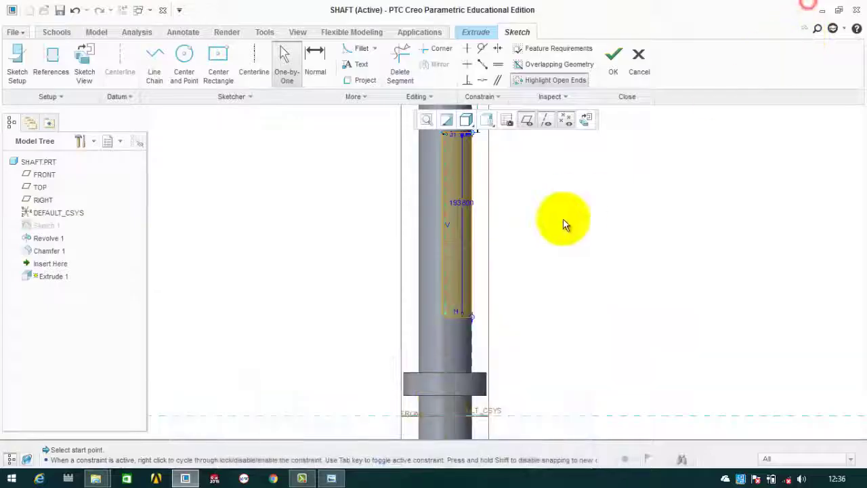
pyautogui.click(315, 67)
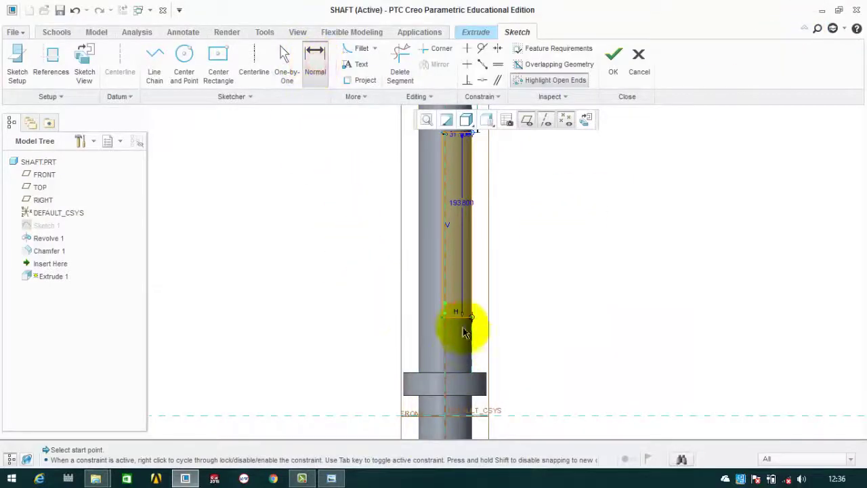
pyautogui.click(460, 372)
pyautogui.middleClick(503, 339)
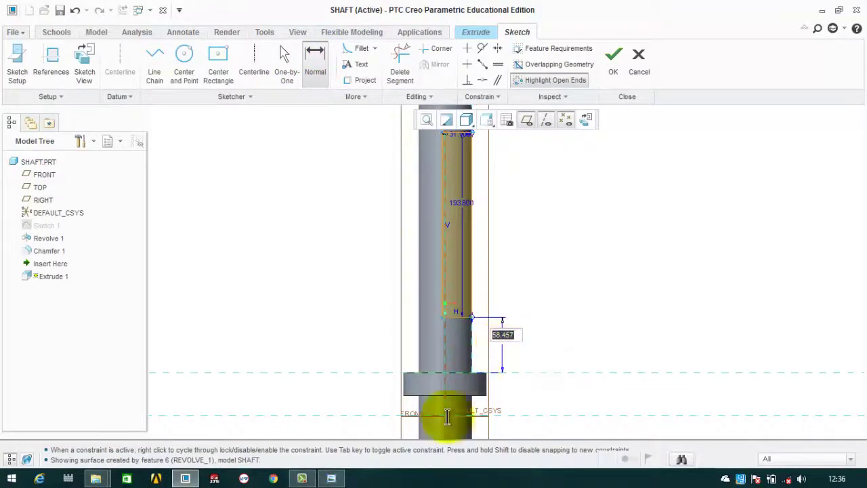
pyautogui.click(331, 478)
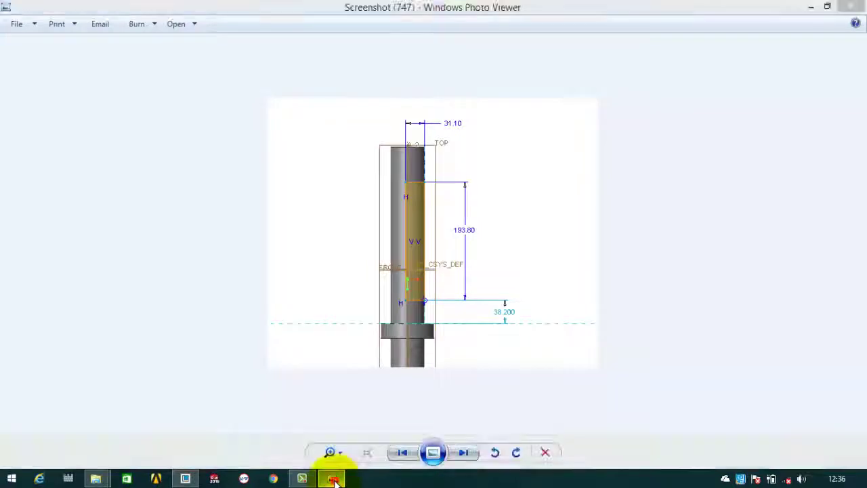
pyautogui.click(332, 479)
pyautogui.doubleClick(498, 341)
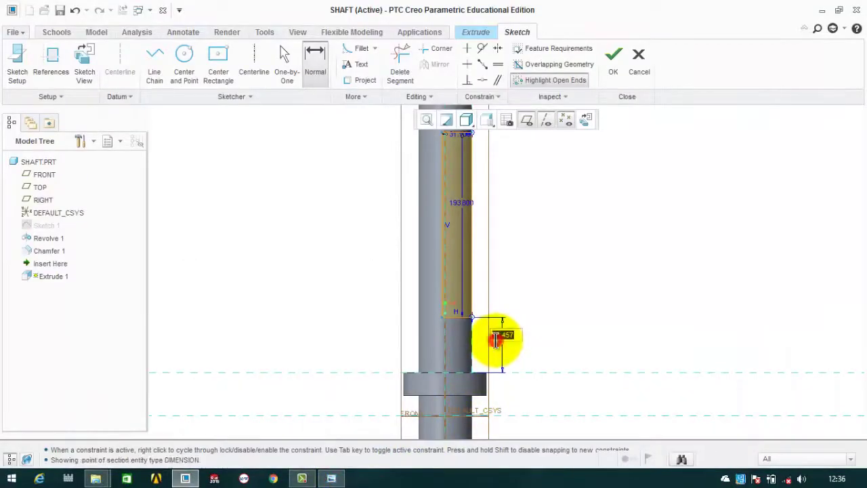
pyautogui.write('38.2')
pyautogui.press('Return')
pyautogui.click(560, 248)
# - Finish the sketch and extrude the rectangle as a material-removing cut, symmetric about the sketch plane with a depth of 112.747 mm
pyautogui.click(614, 58)
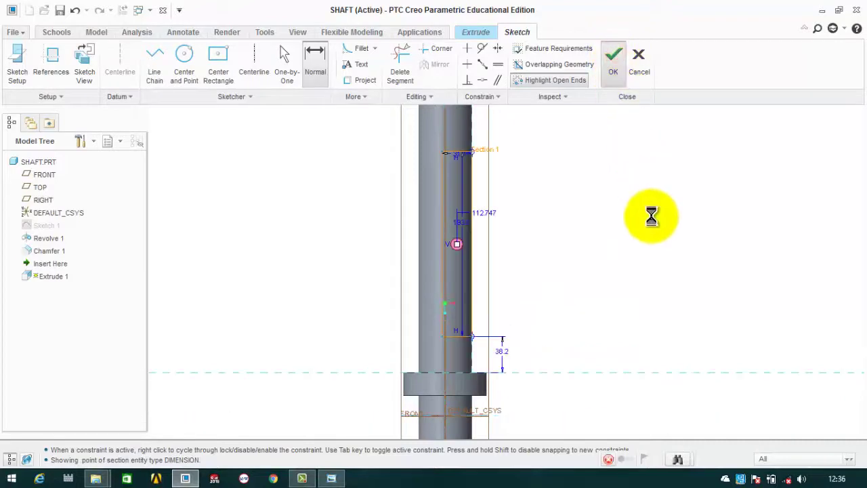
pyautogui.moveTo(597, 228); pyautogui.dragTo(566, 236, button='middle')
pyautogui.click(70, 60)
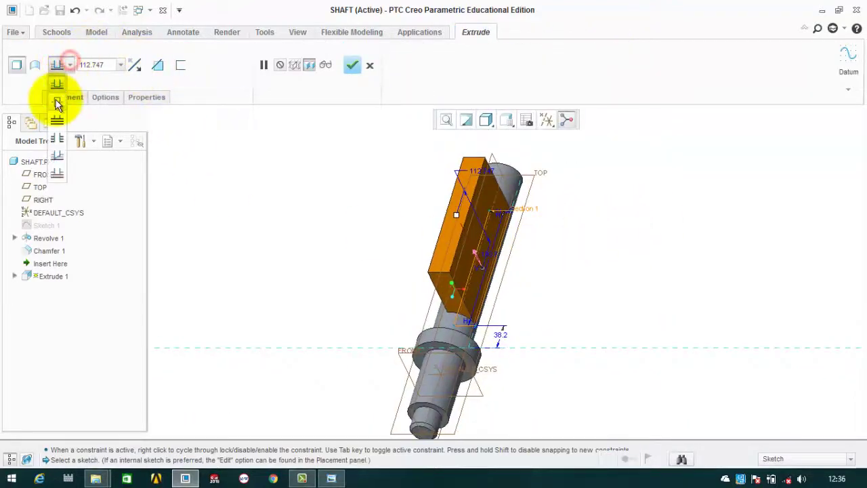
pyautogui.click(57, 97)
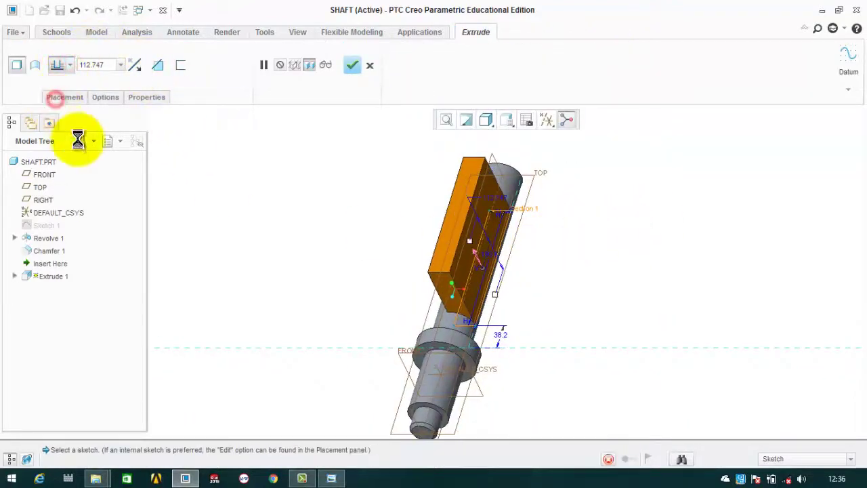
pyautogui.click(160, 65)
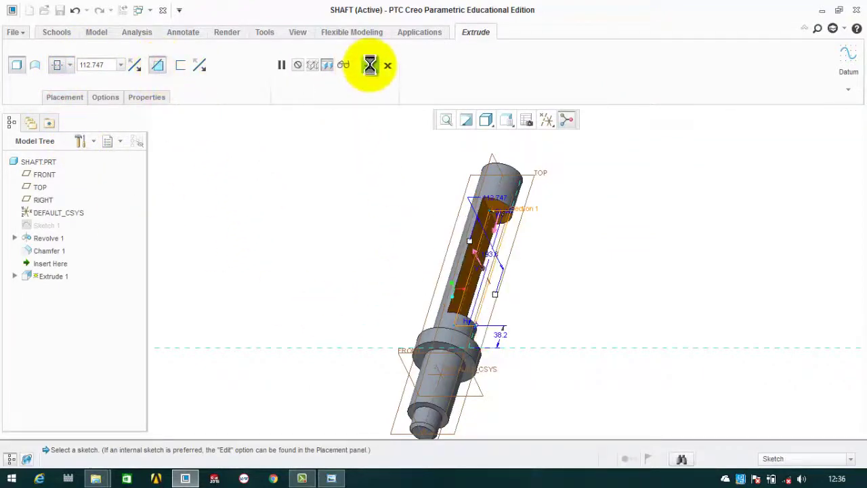
pyautogui.click(370, 64)
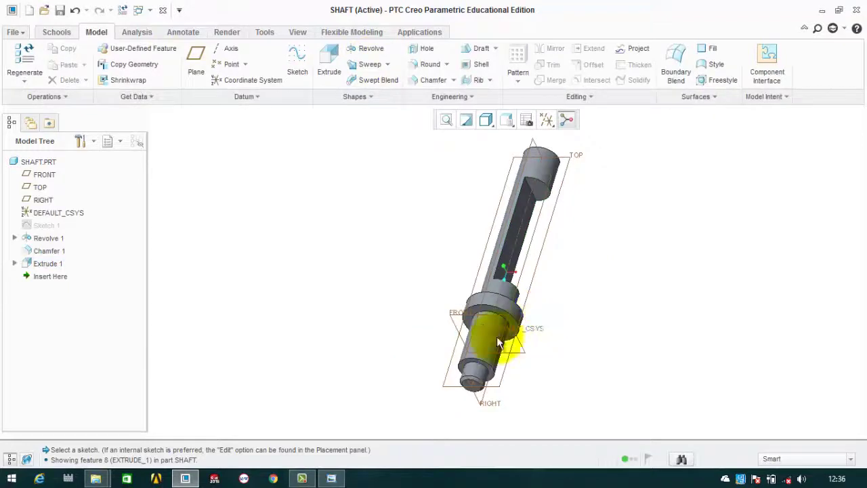
# - Check the next reference image and start an extrude sketch on the flat face of the shaft cut
pyautogui.click(331, 479)
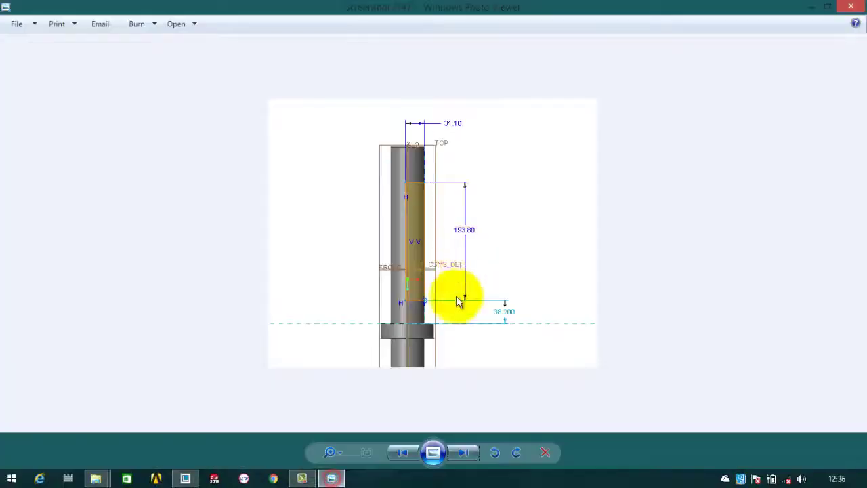
pyautogui.click(458, 453)
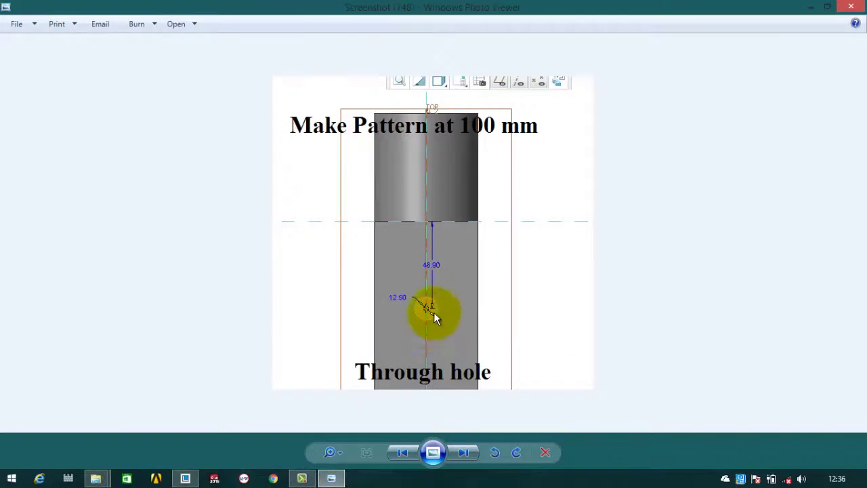
pyautogui.click(807, 6)
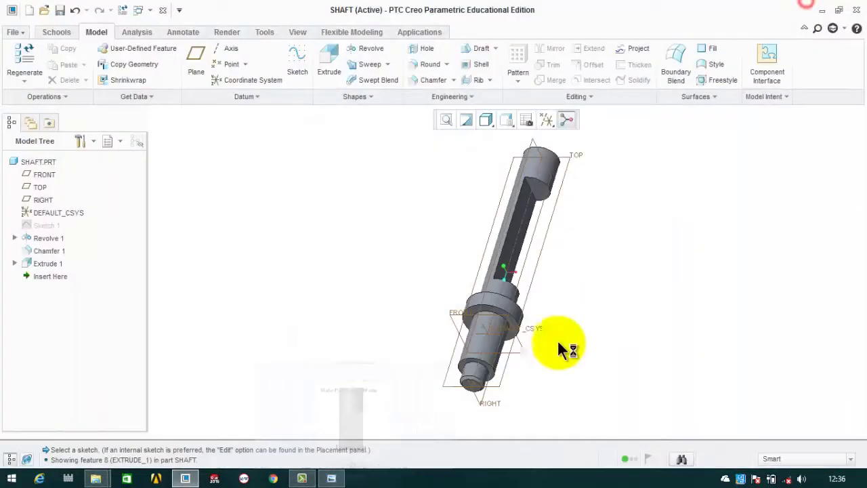
pyautogui.click(335, 48)
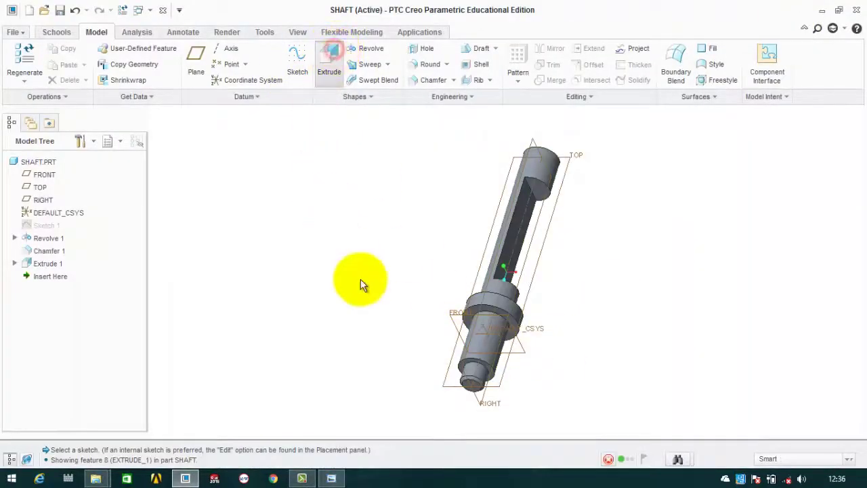
pyautogui.click(517, 217)
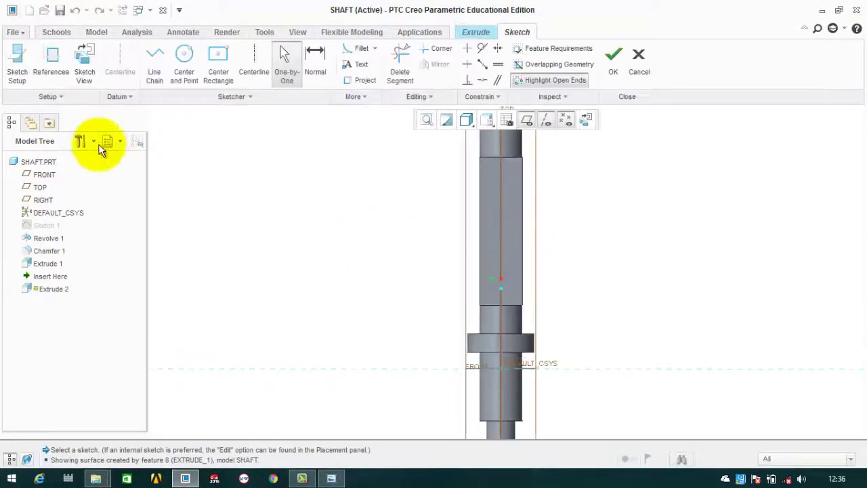
# - Add the flat face's upper edge and the vertical datum plane along the shaft axis as sketch references
pyautogui.click(54, 80)
pyautogui.click(515, 160)
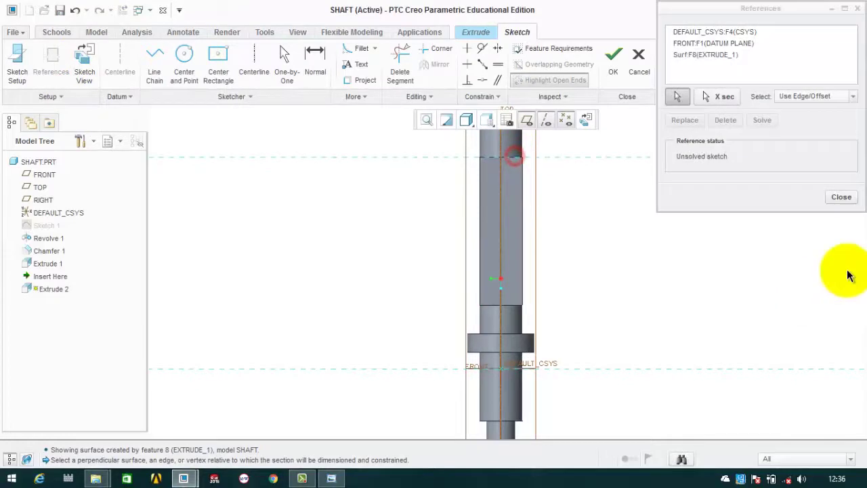
pyautogui.click(500, 238)
pyautogui.click(840, 197)
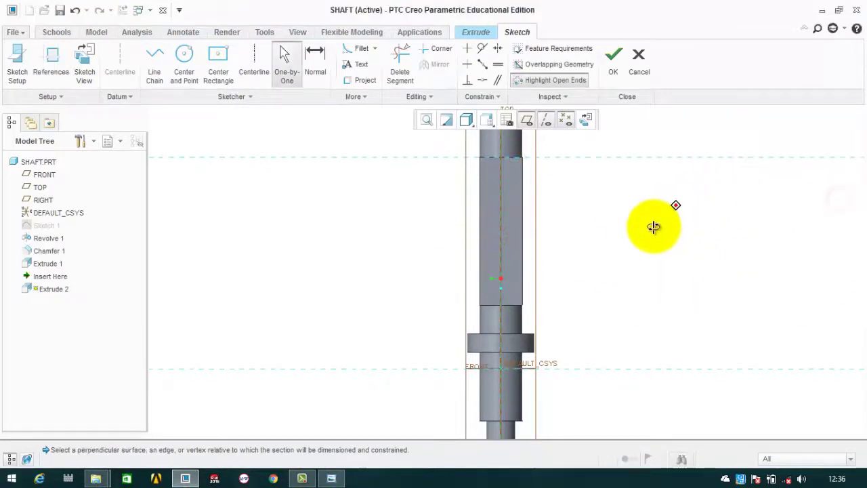
# - Sketch two equal circles about 29.7 mm in diameter on the flat face, one above the other on the vertical centre reference
pyautogui.moveTo(675, 205); pyautogui.dragTo(643, 232, button='middle')
pyautogui.click(181, 62)
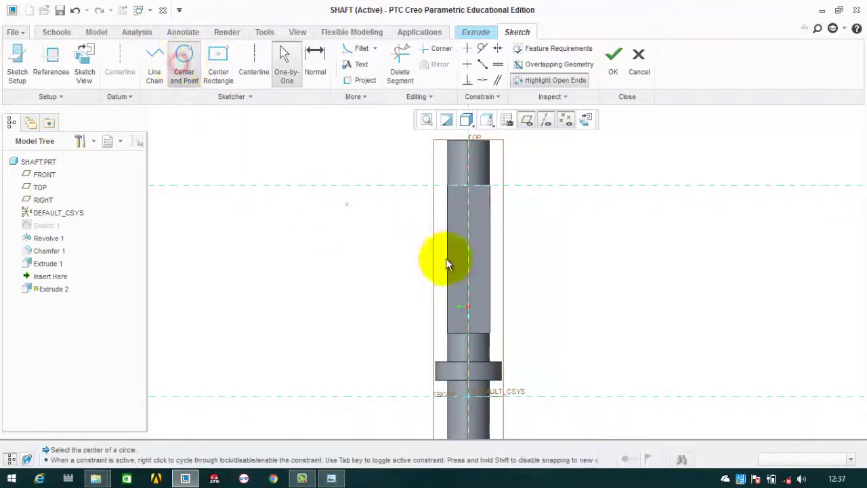
pyautogui.click(480, 216)
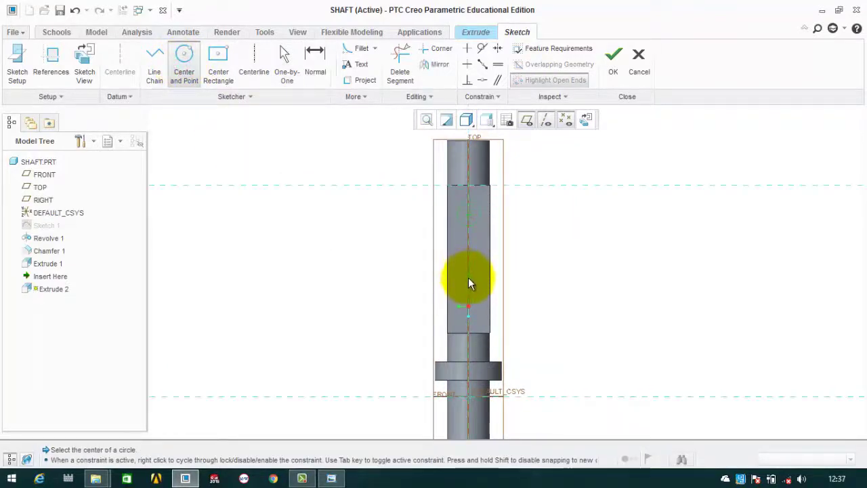
pyautogui.click(468, 278)
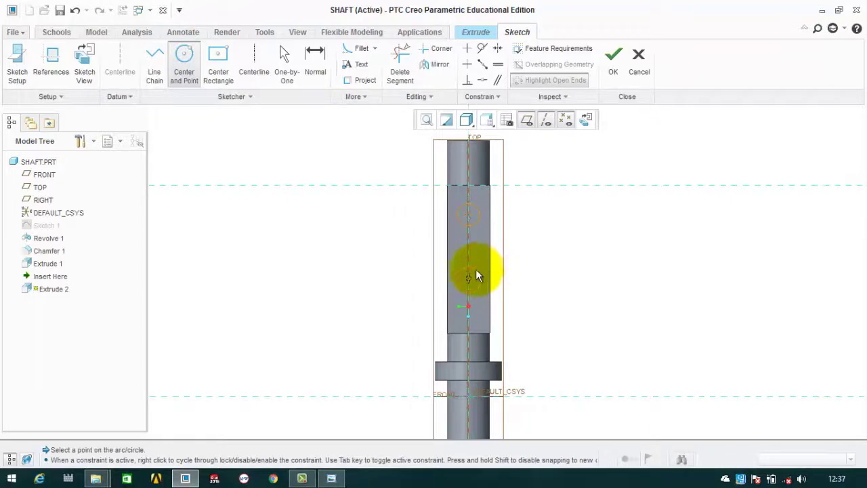
pyautogui.click(476, 272)
pyautogui.middleClick(523, 246)
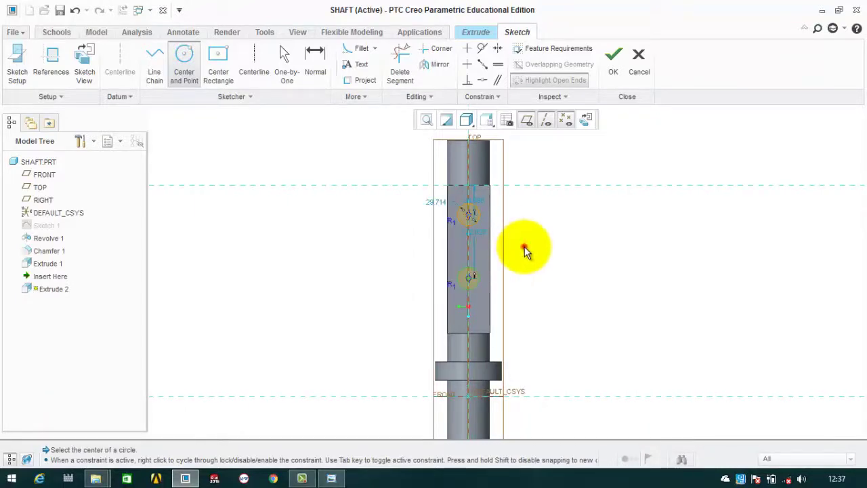
# - Check the reference image and set the equal circles' diameter to 12.5 mm
pyautogui.click(332, 478)
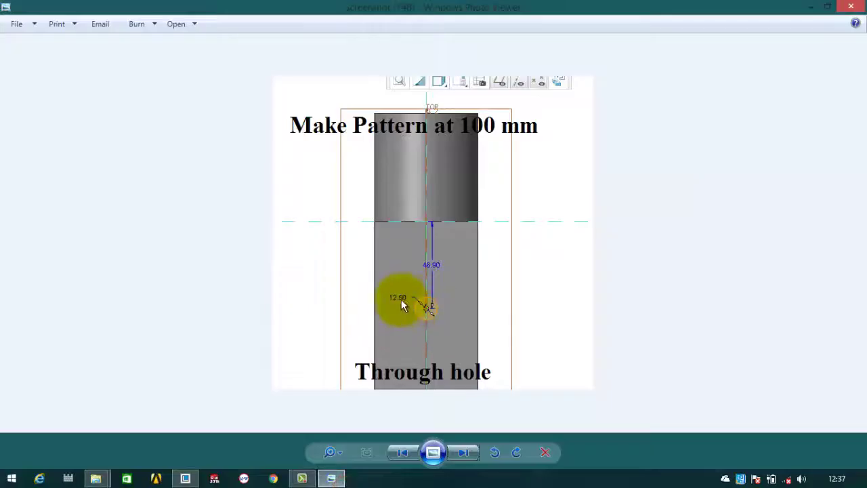
pyautogui.click(806, 6)
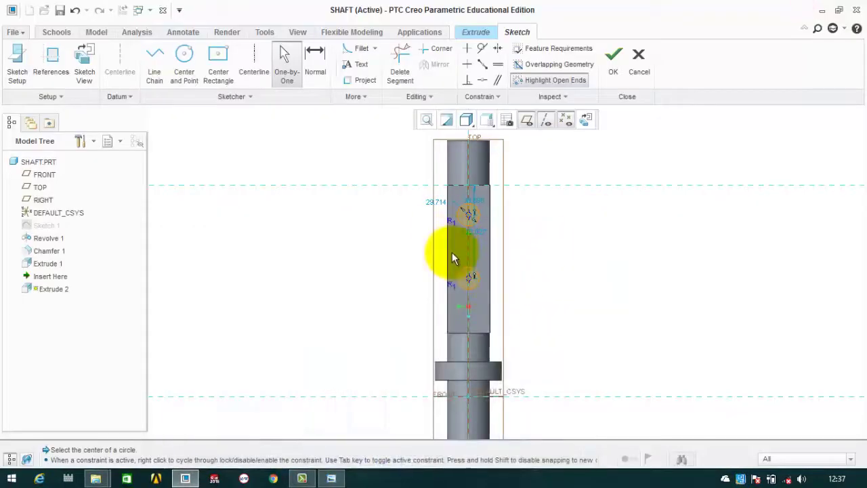
pyautogui.doubleClick(444, 202)
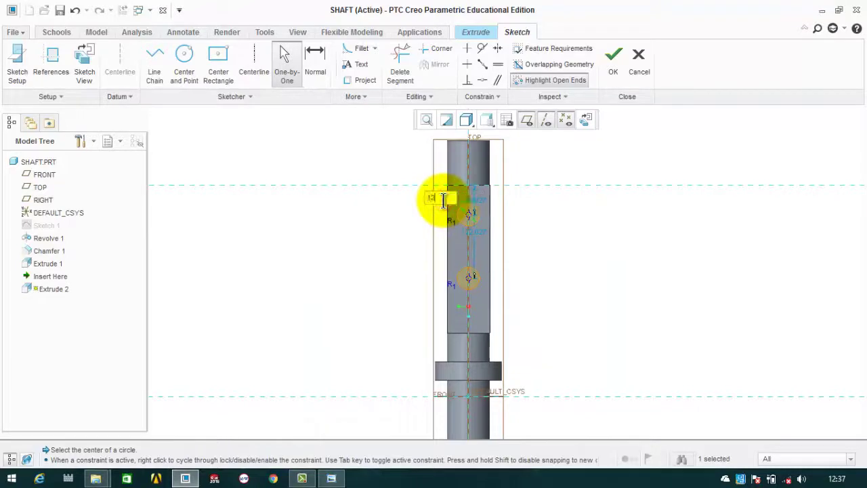
pyautogui.click(589, 271)
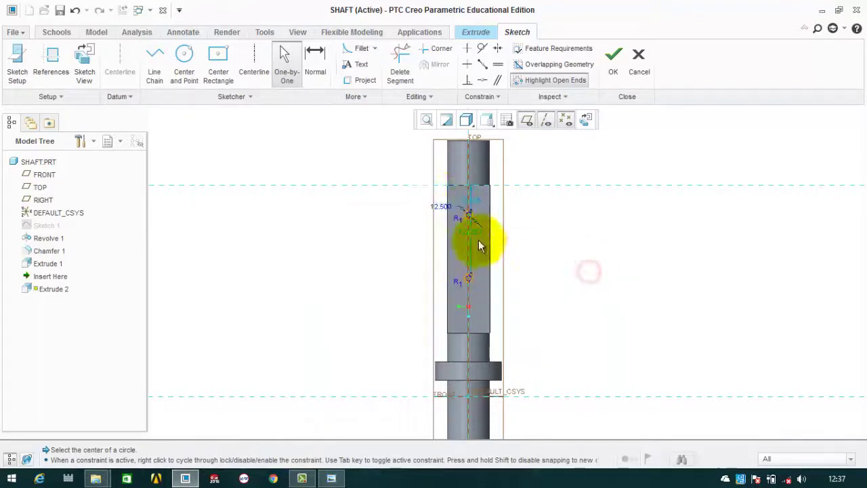
# - Check the reference image and set the lower circle's centre distance from the flat face's upper edge to 100 mm
pyautogui.click(332, 478)
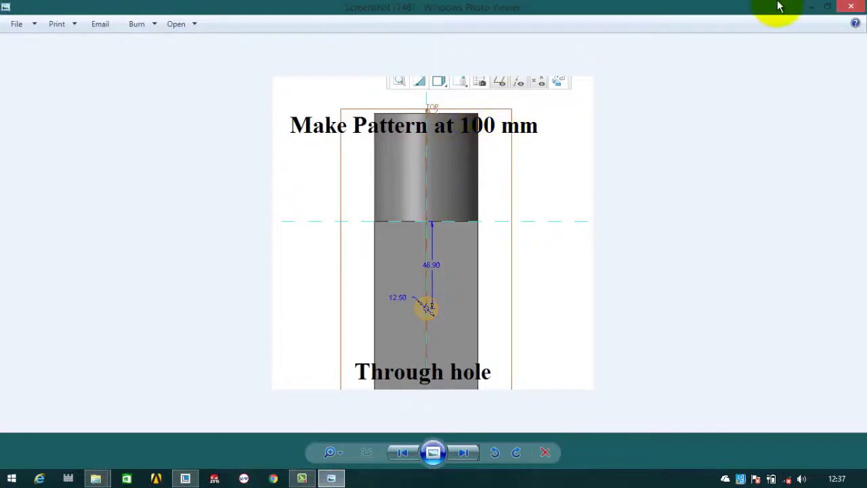
pyautogui.click(808, 8)
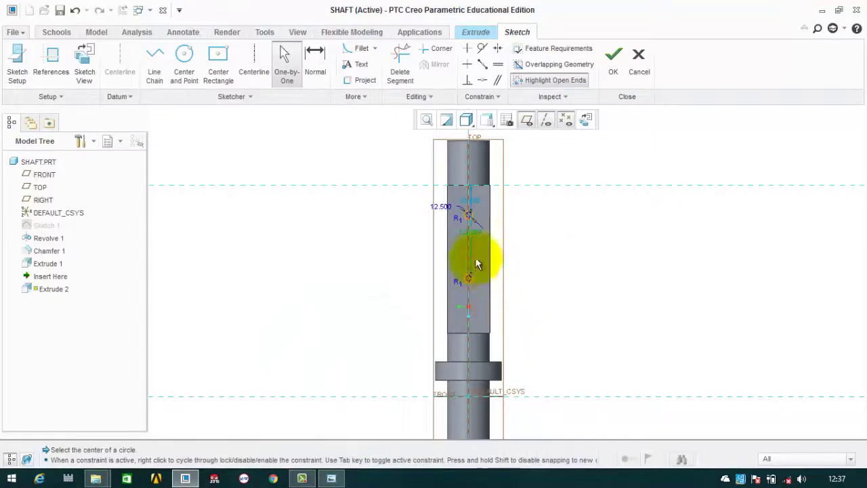
pyautogui.doubleClick(478, 232)
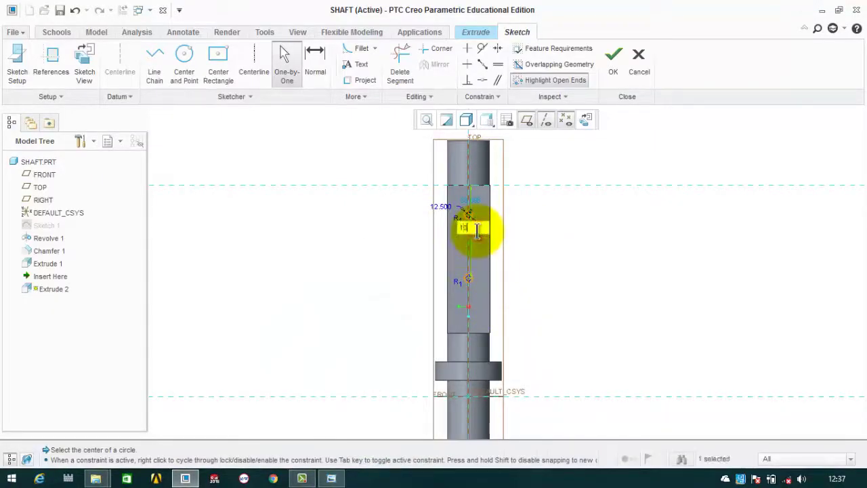
pyautogui.write('100')
pyautogui.click(520, 230)
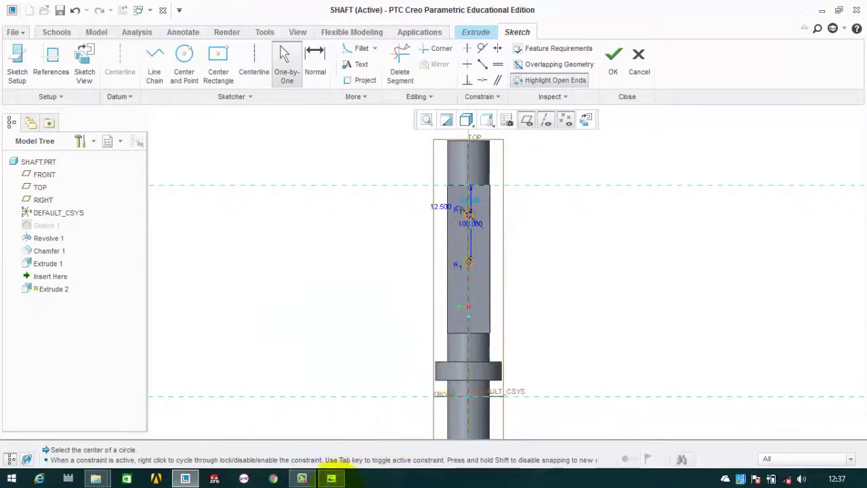
# - Check the reference image and set the upper circle's centre distance from the flat face's upper edge to 46.9 mm
pyautogui.click(331, 478)
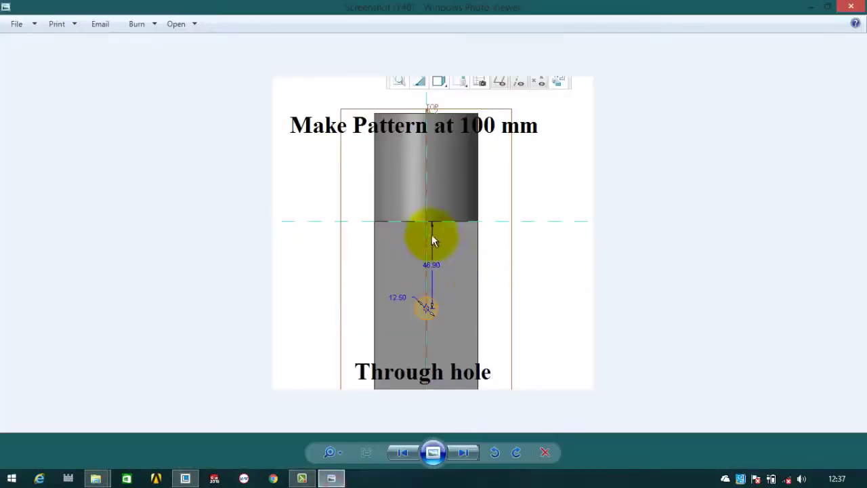
pyautogui.click(811, 8)
pyautogui.doubleClick(474, 192)
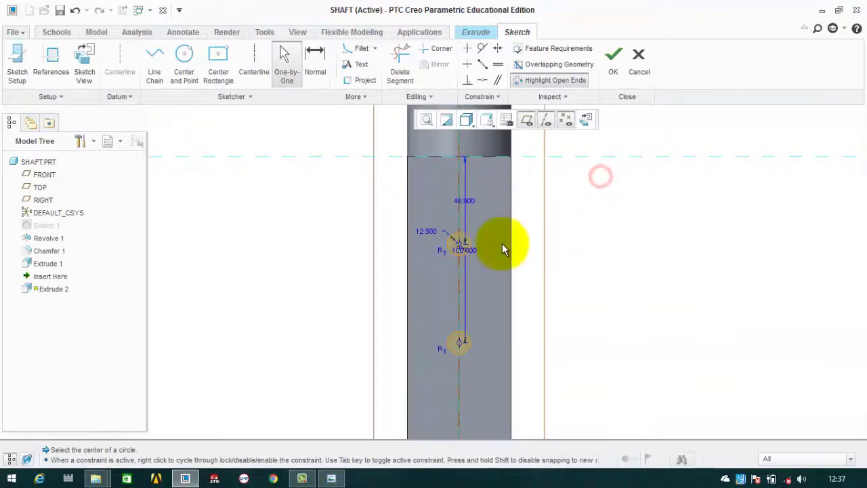
pyautogui.scroll(2, 465, 263)
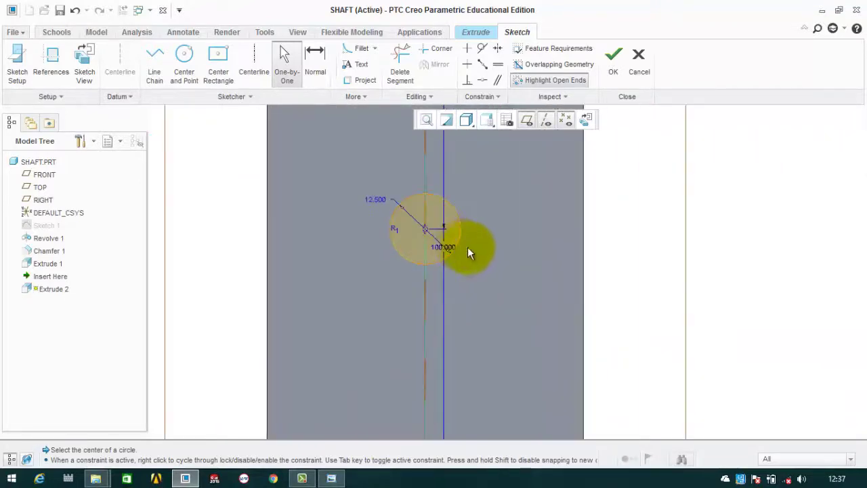
pyautogui.scroll(-3, 474, 252)
pyautogui.scroll(2, 478, 230)
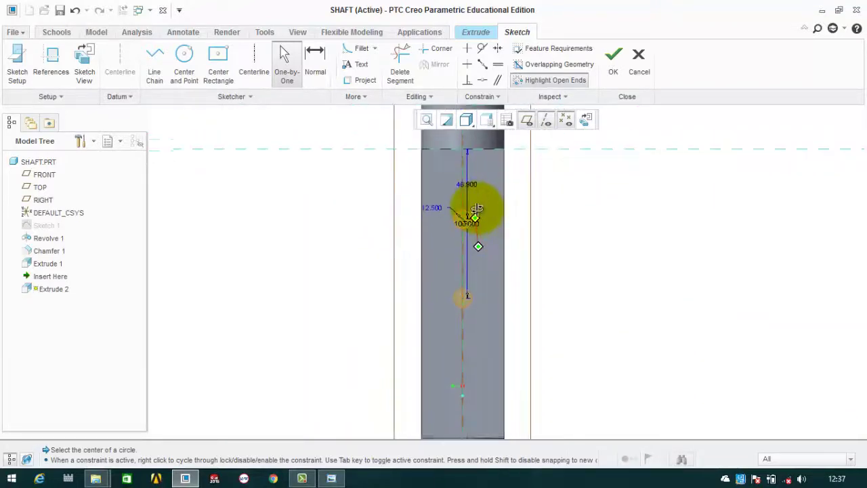
pyautogui.scroll(-1, 487, 223)
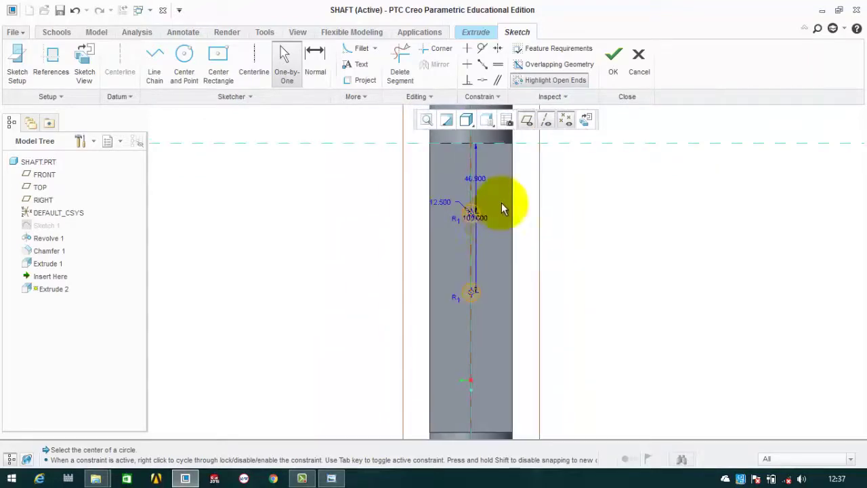
# - Replace the lower circle's edge-distance dimension with a 100 mm dimension between the two circles' centres
pyautogui.click(315, 55)
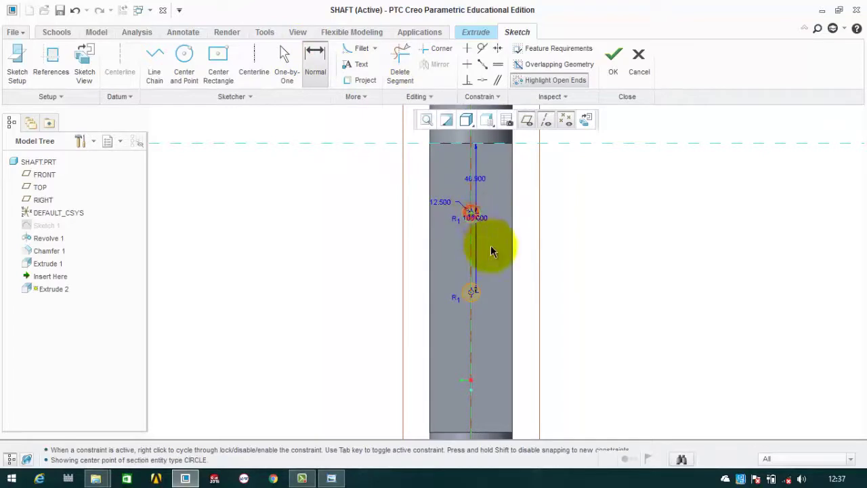
pyautogui.click(472, 293)
pyautogui.middleClick(507, 243)
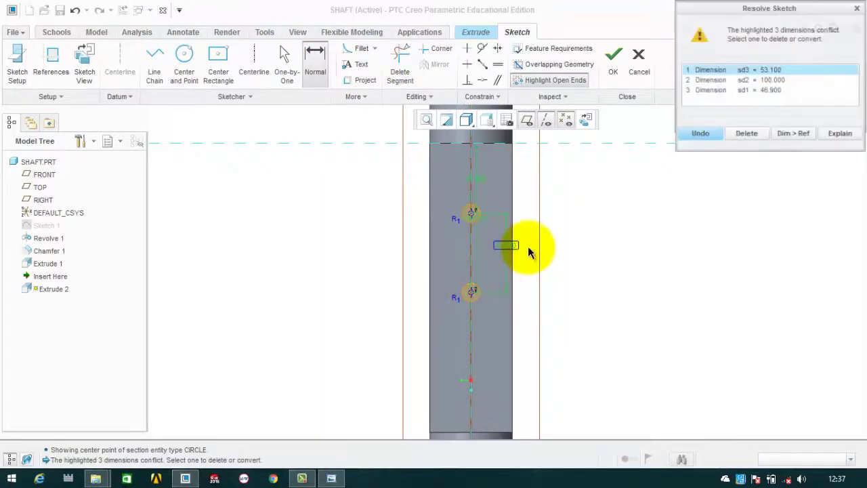
pyautogui.click(772, 81)
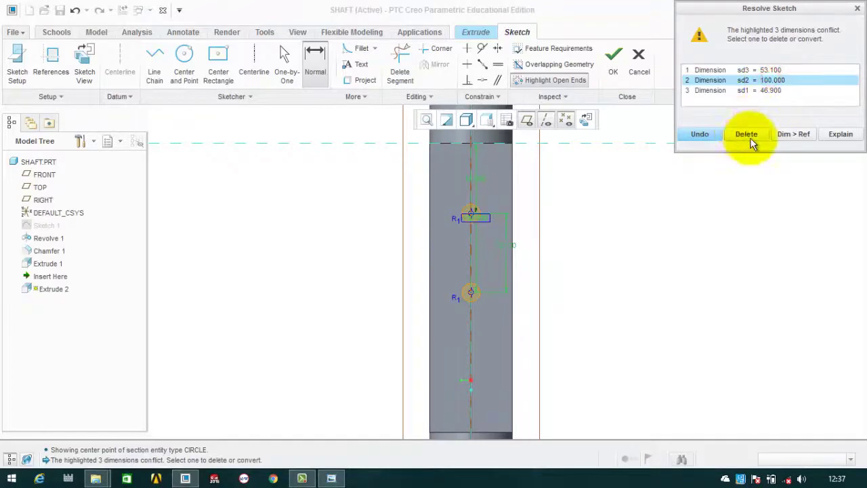
pyautogui.click(746, 134)
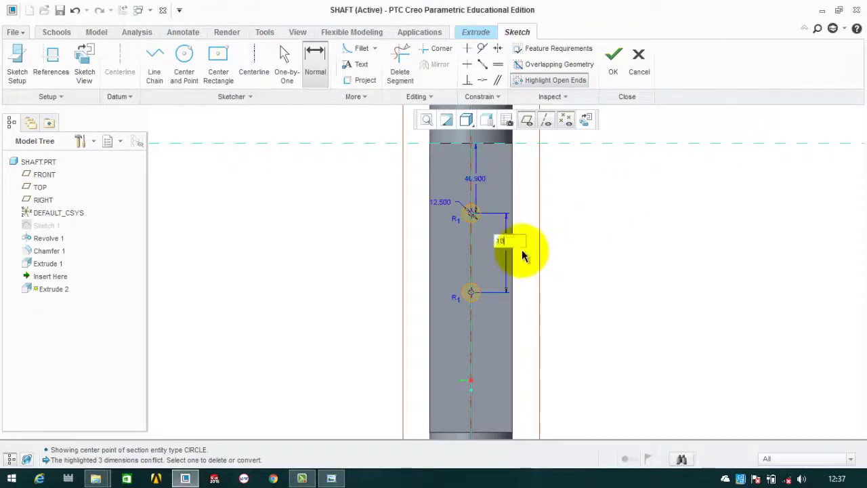
pyautogui.write('100')
pyautogui.press('Return')
pyautogui.click(603, 211)
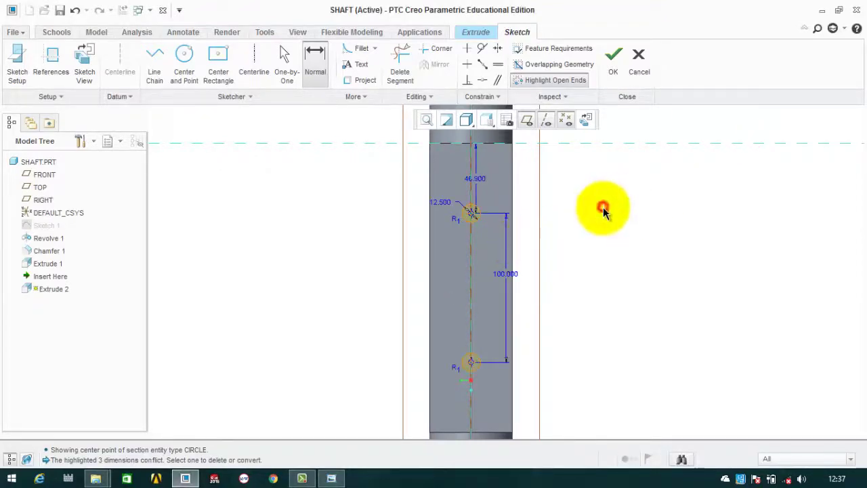
# - Finish the circle sketch and extrude it 112.747 mm through the shaft as a material-removing cut in the flipped direction
pyautogui.click(613, 57)
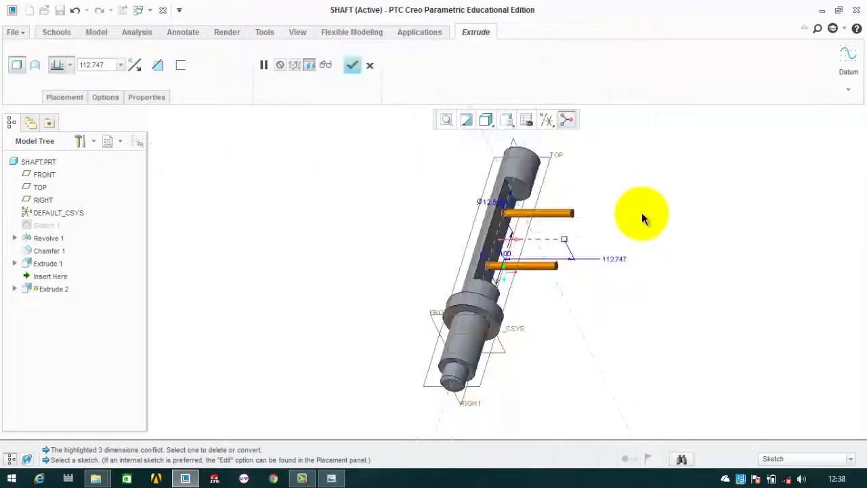
pyautogui.click(138, 64)
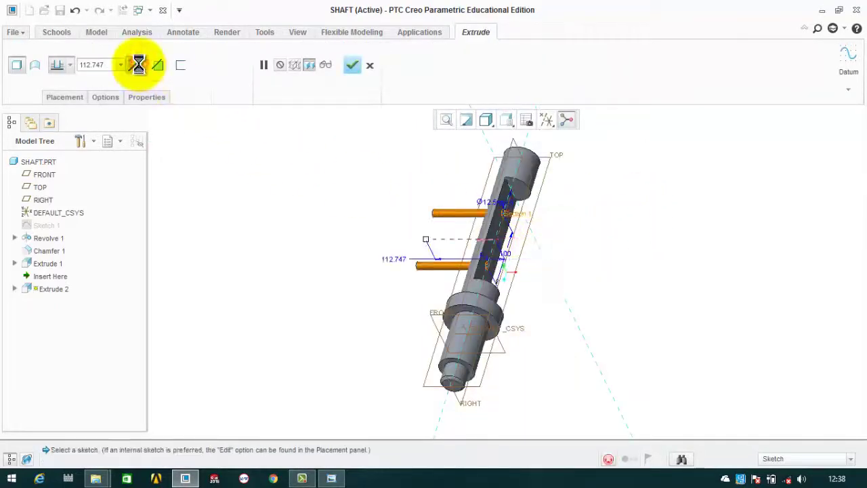
pyautogui.moveTo(563, 242); pyautogui.dragTo(519, 252, button='middle')
pyautogui.click(370, 65)
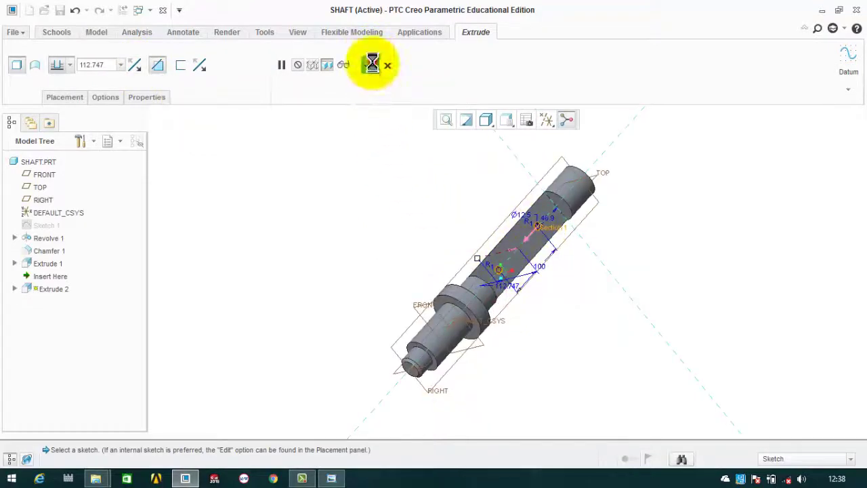
pyautogui.moveTo(759, 189); pyautogui.dragTo(397, 387, button='middle')
# - Check the next reference image and start an extrude sketch on the collar's annular face at the stepped end of the shaft
pyautogui.click(331, 478)
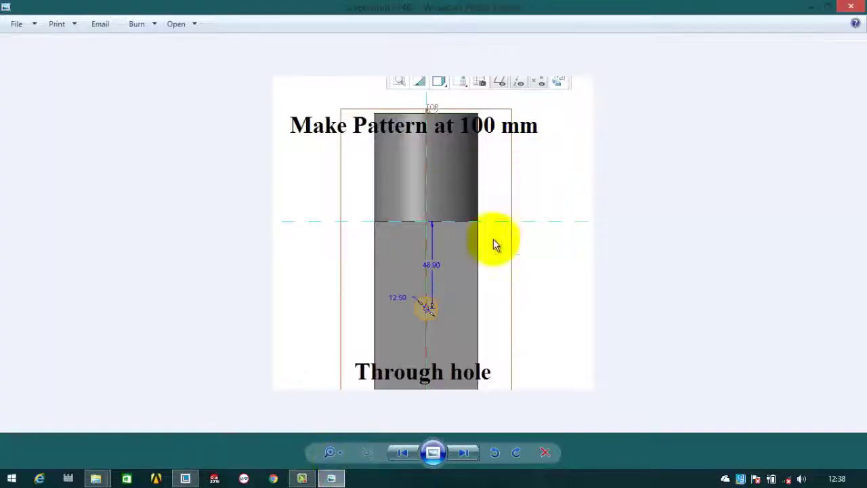
pyautogui.click(466, 442)
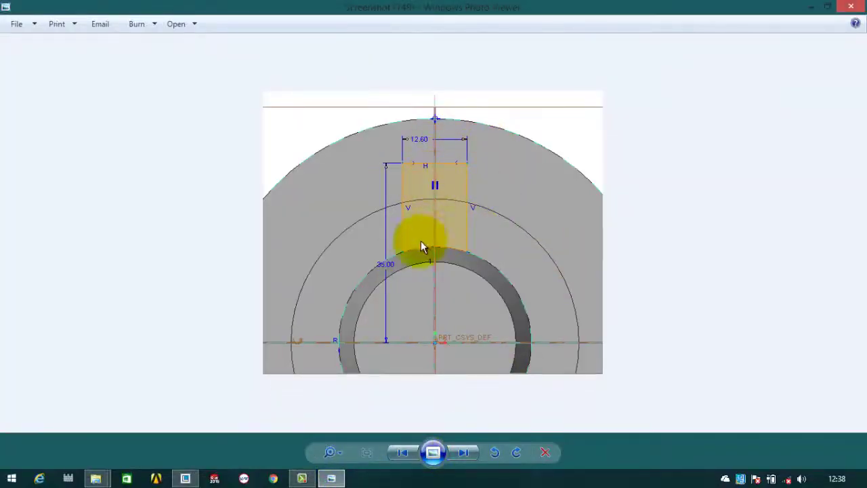
pyautogui.click(813, 6)
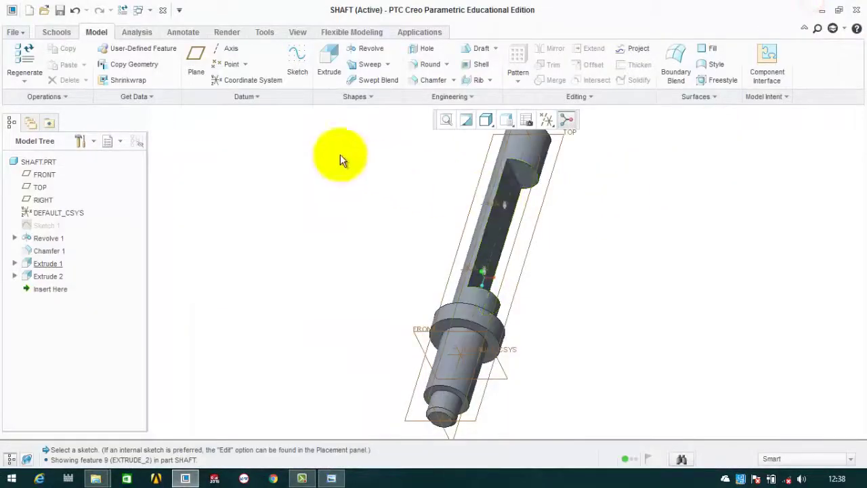
pyautogui.click(329, 63)
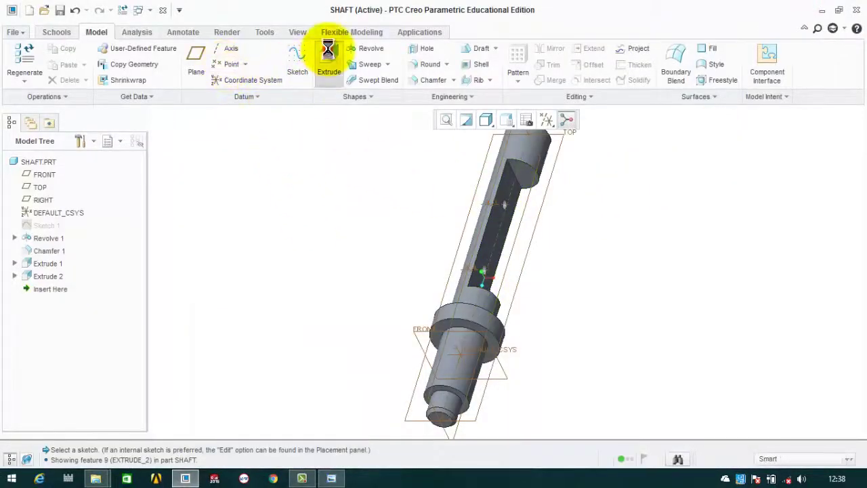
pyautogui.scroll(-4, 442, 325)
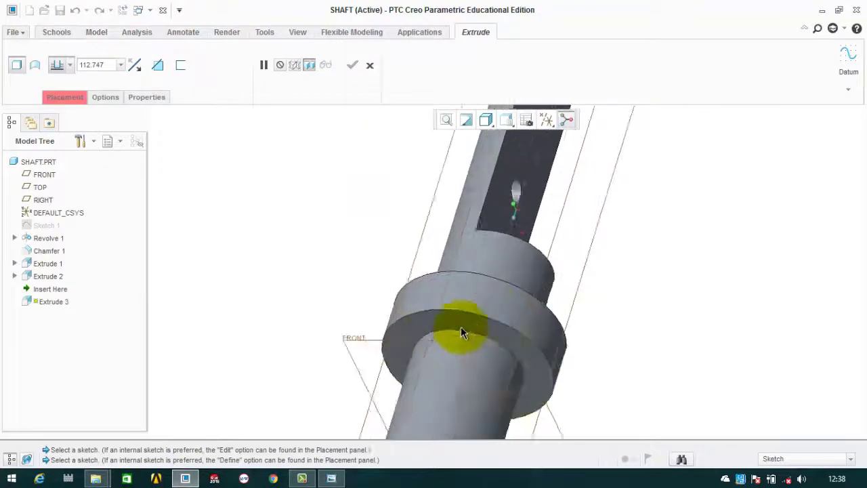
pyautogui.click(442, 310)
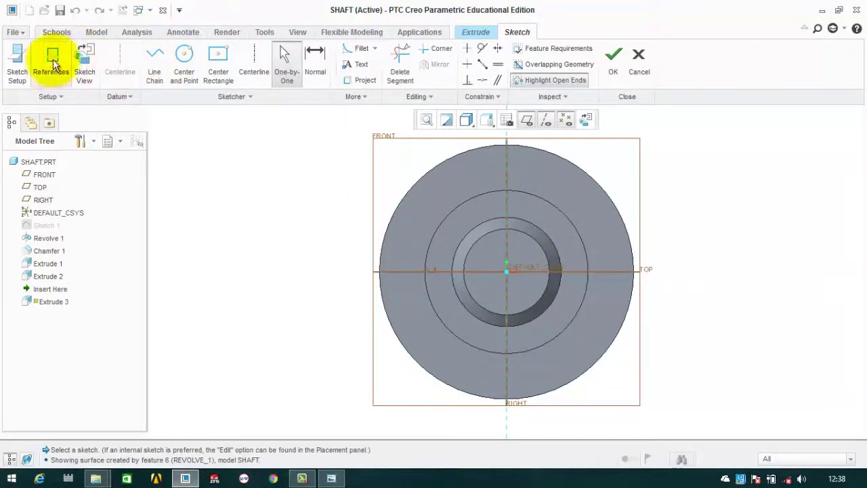
# - Add the two circular shaft edges inside the collar's outline as sketch references
pyautogui.click(52, 60)
pyautogui.click(535, 231)
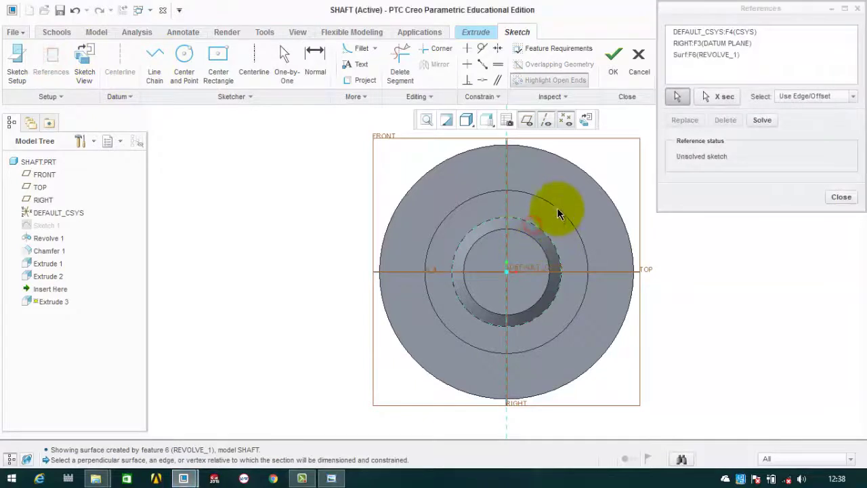
pyautogui.click(557, 205)
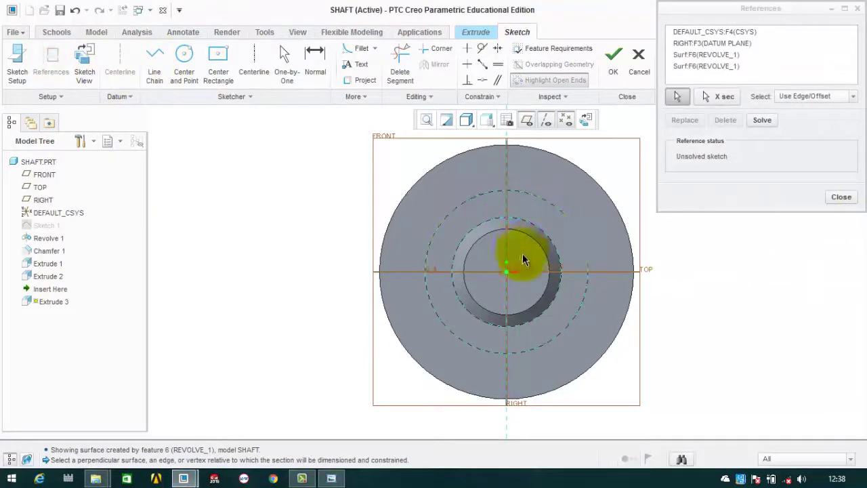
pyautogui.click(840, 197)
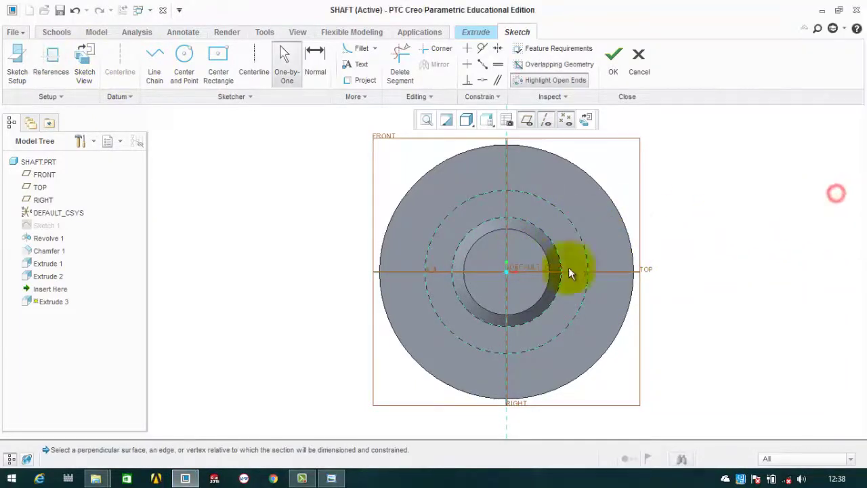
# - Following the reference image, sketch an open three-line slot profile about 5.7 mm wide and 24.4 mm high, its equal sides ending on the horizontal axis
pyautogui.click(332, 478)
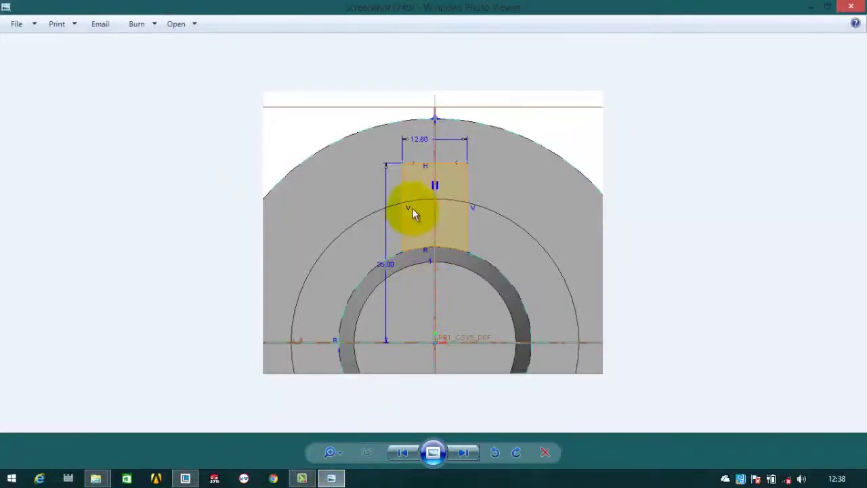
pyautogui.click(809, 6)
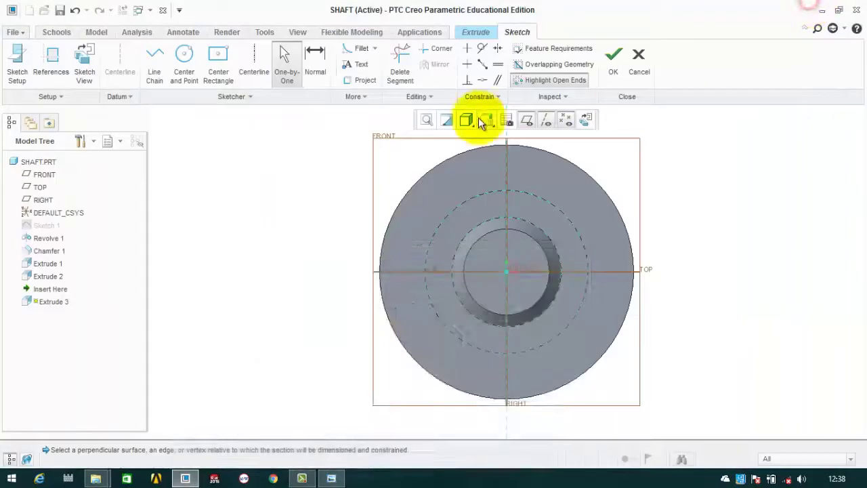
pyautogui.click(154, 68)
pyautogui.scroll(2, 505, 195)
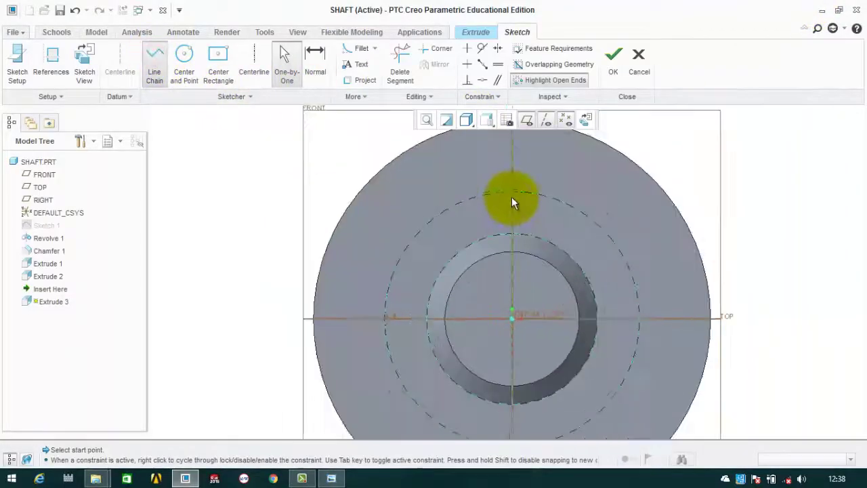
pyautogui.scroll(2, 511, 198)
pyautogui.click(497, 216)
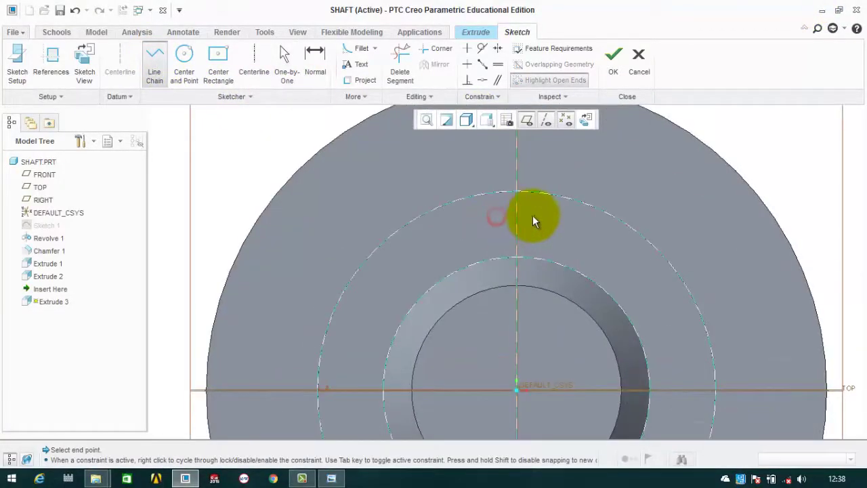
pyautogui.click(536, 216)
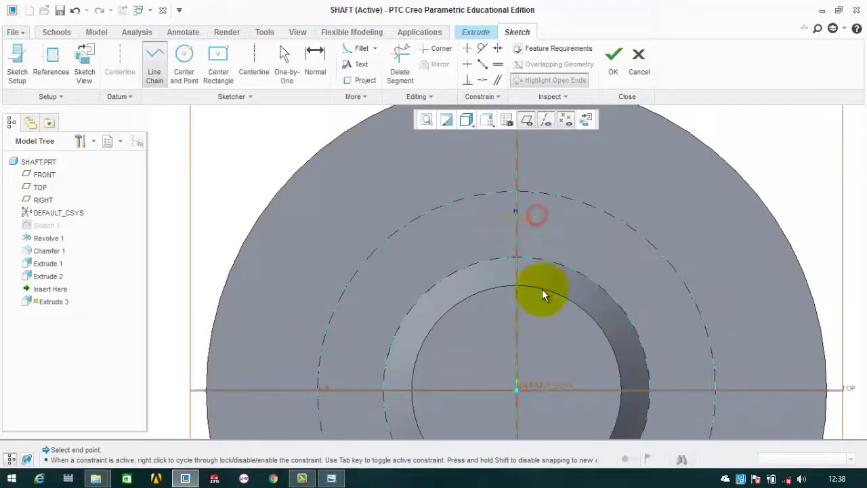
pyautogui.click(536, 387)
pyautogui.middleClick(589, 281)
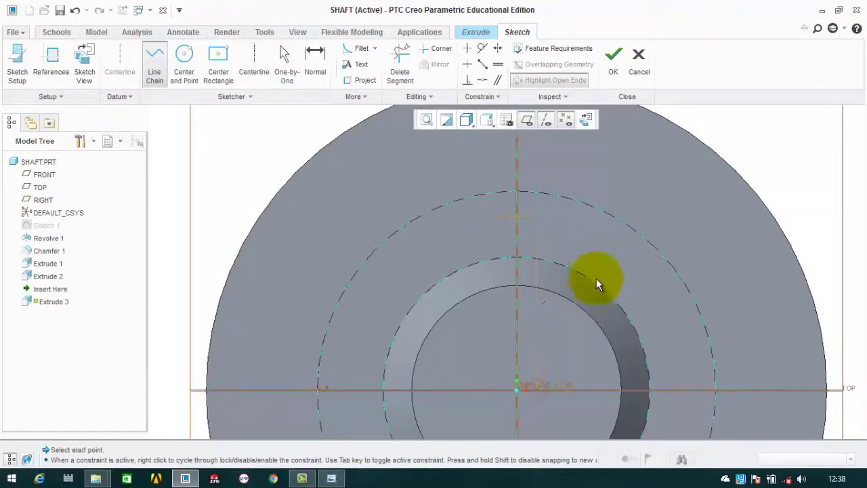
pyautogui.click(495, 218)
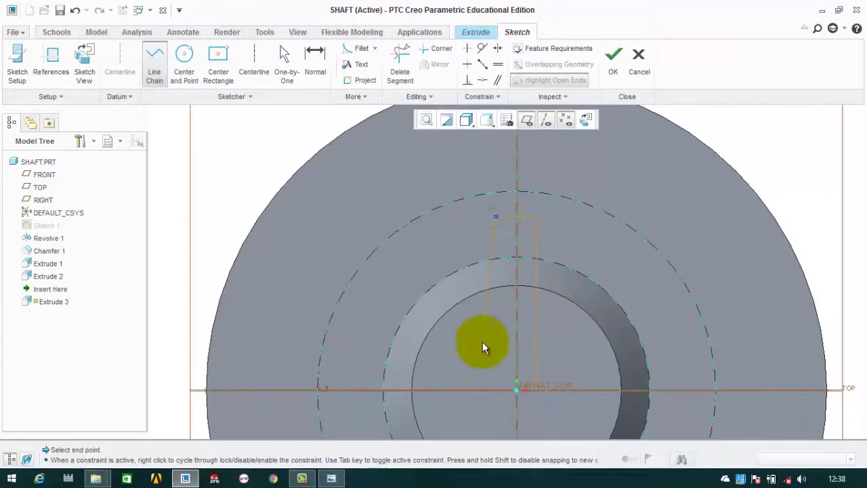
pyautogui.click(493, 388)
pyautogui.middleClick(724, 179)
pyautogui.middleClick(770, 149)
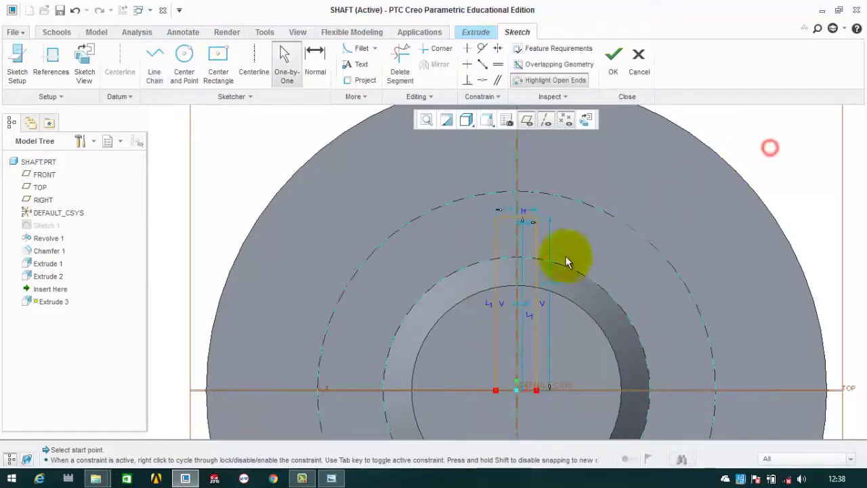
# - Check the reference image and set the slot profile's width to 12.3 mm
pyautogui.click(332, 478)
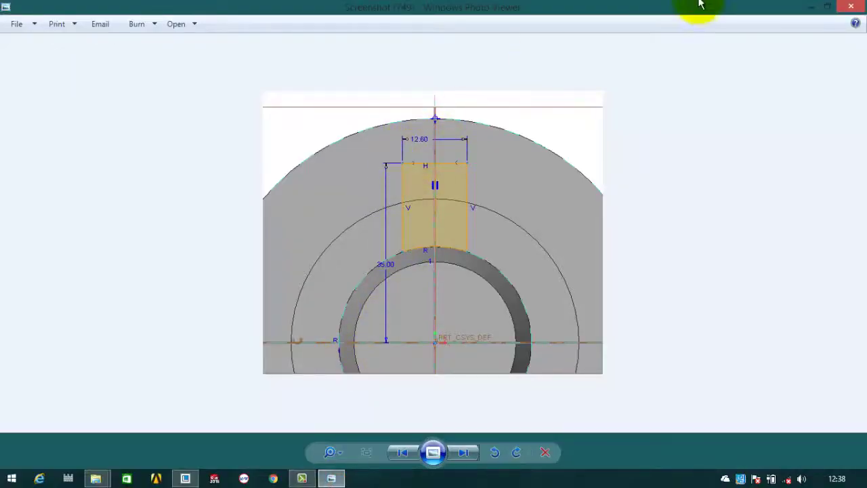
pyautogui.click(808, 6)
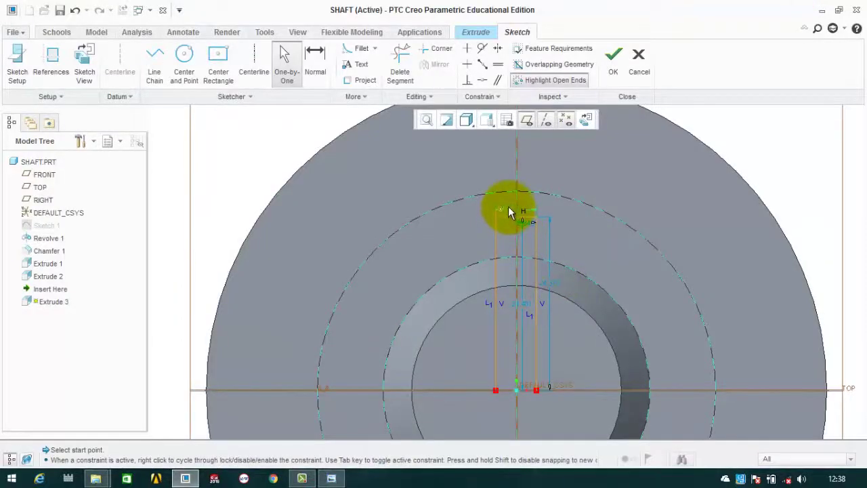
pyautogui.doubleClick(509, 213)
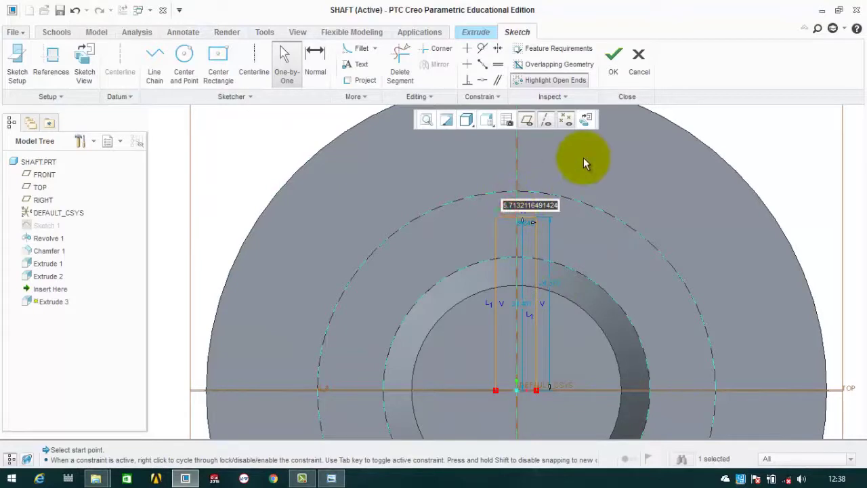
pyautogui.write('12')
pyautogui.press('Return')
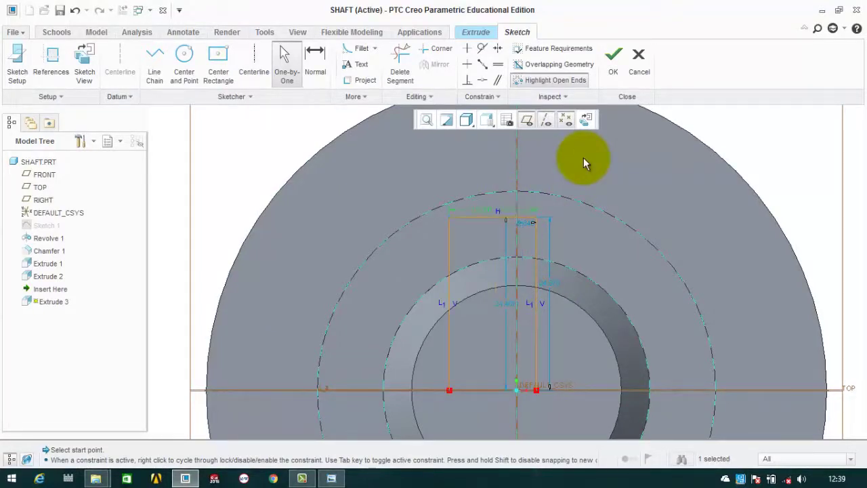
# - Set the distance from the vertical centre reference to the profile's right-hand line to 12.6/2 (6.3 mm)
pyautogui.doubleClick(527, 223)
pyautogui.write('12')
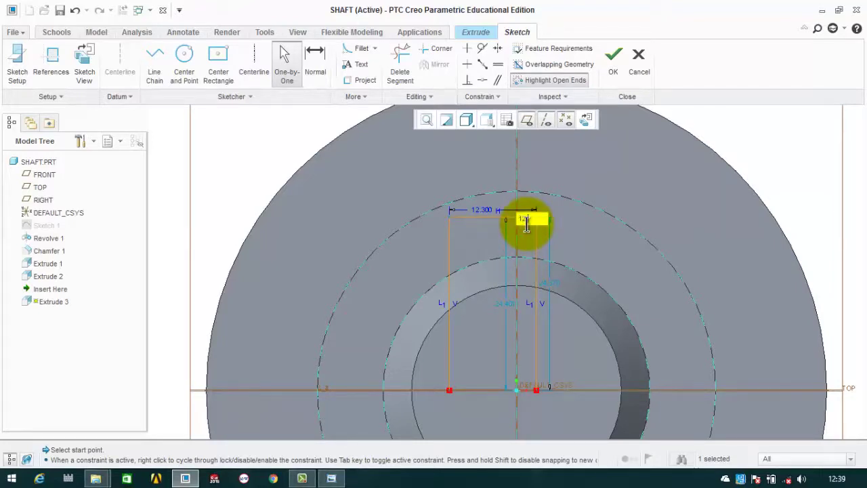
pyautogui.write('.6/2')
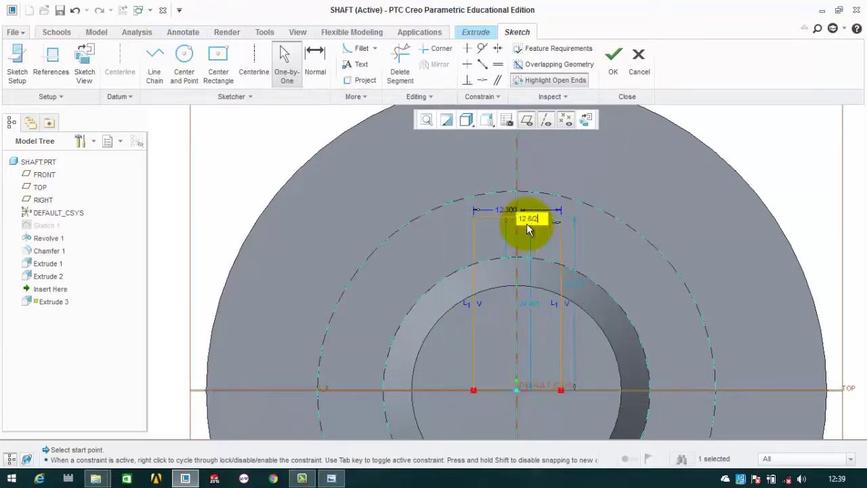
pyautogui.press('Return')
pyautogui.click(724, 116)
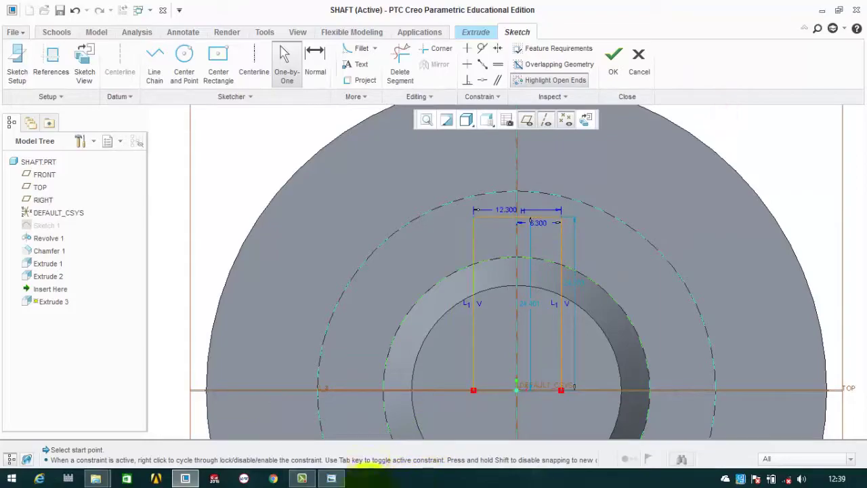
# - Check the reference image and set the distance from the horizontal axis to the slot profile's upper line to 35 mm
pyautogui.click(331, 479)
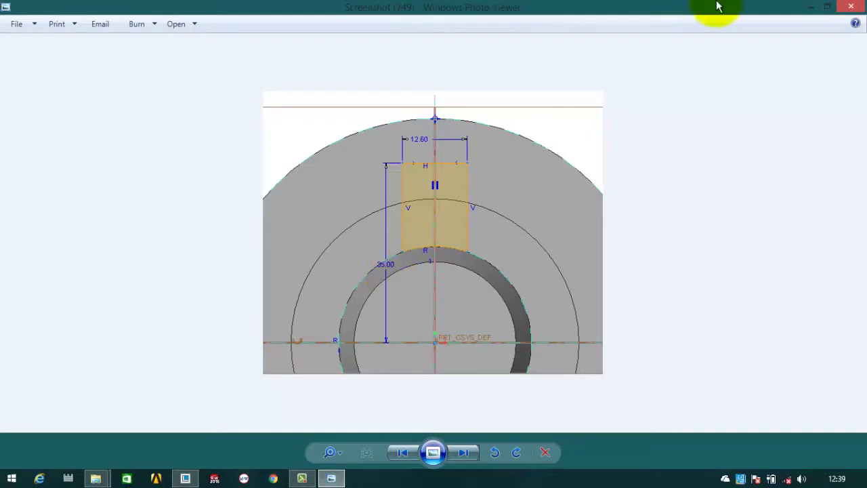
pyautogui.click(848, 6)
pyautogui.moveTo(635, 229)
pyautogui.keyDown('shift'); pyautogui.mouseDown(button='middle')
pyautogui.moveTo(538, 251)
pyautogui.moveTo(531, 219)
pyautogui.moveTo(481, 228)
pyautogui.mouseUp(button='middle'); pyautogui.keyUp('shift')
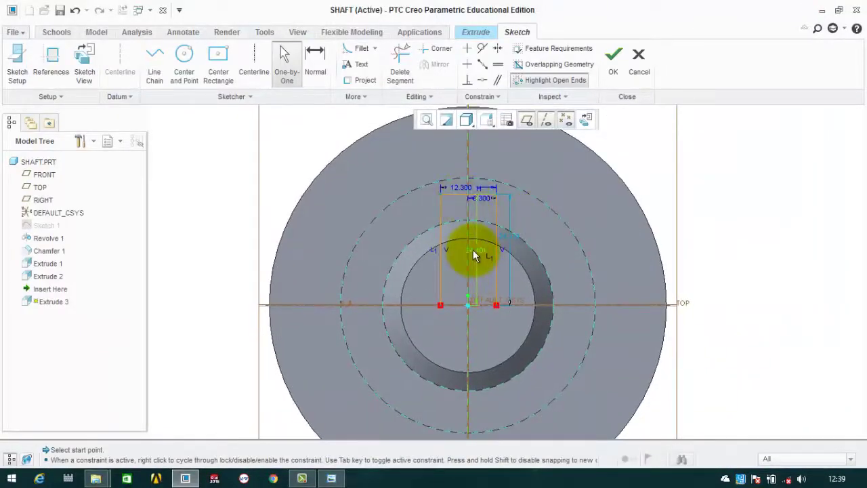
pyautogui.doubleClick(474, 251)
pyautogui.write('10')
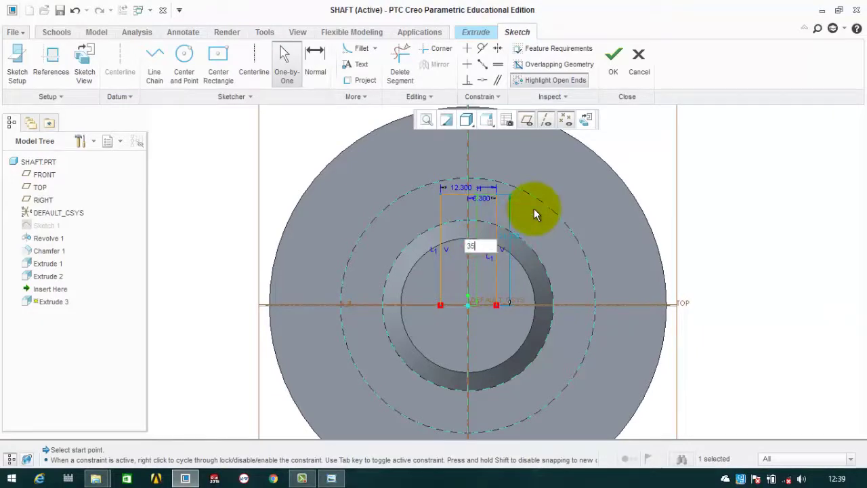
pyautogui.press('Return')
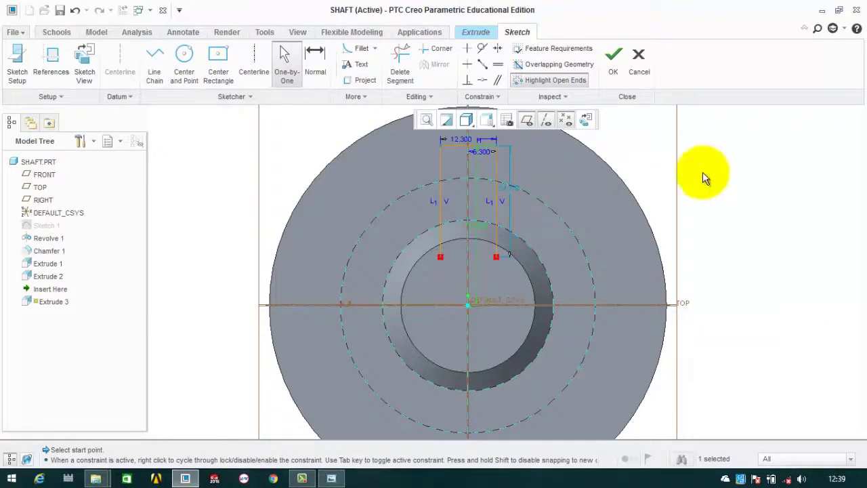
# - Sketch a circle centred on the shaft axis and coincident with the inner circular reference edge
pyautogui.scroll(-2, 494, 193)
pyautogui.keyDown('shift'); pyautogui.moveTo(494, 193); pyautogui.dragTo(497, 239, button='middle'); pyautogui.keyUp('shift')
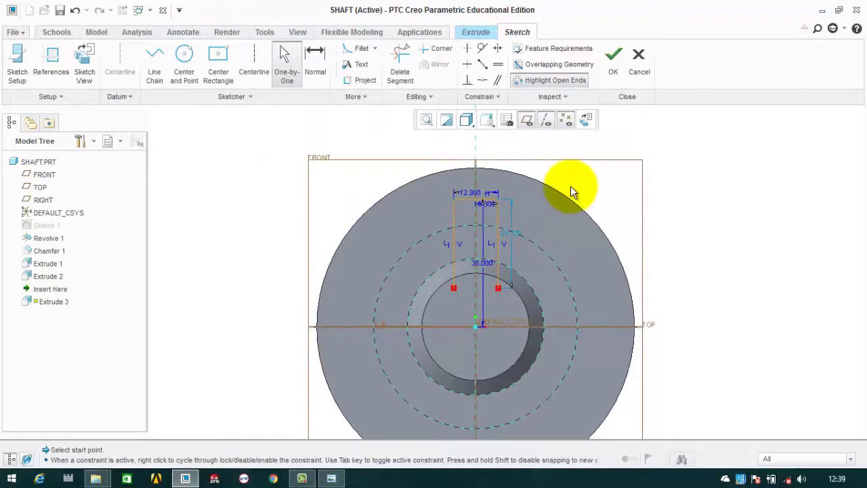
pyautogui.hotkey('ctrl', 'd')
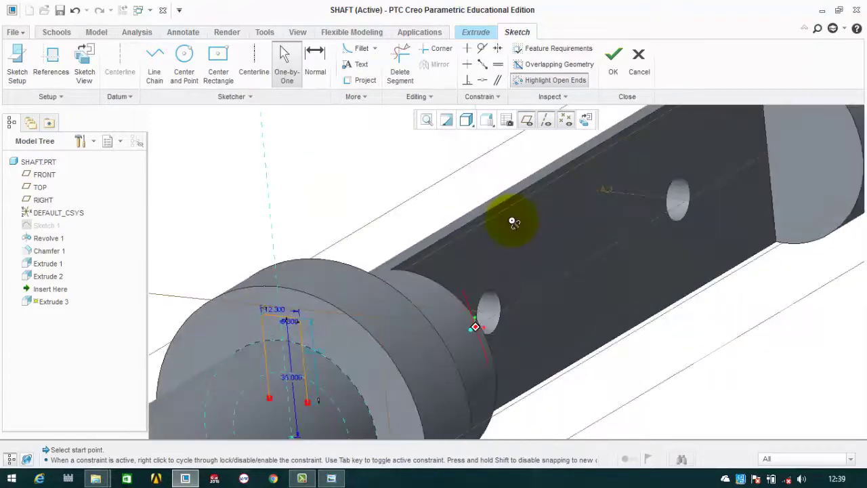
pyautogui.scroll(-3, 487, 224)
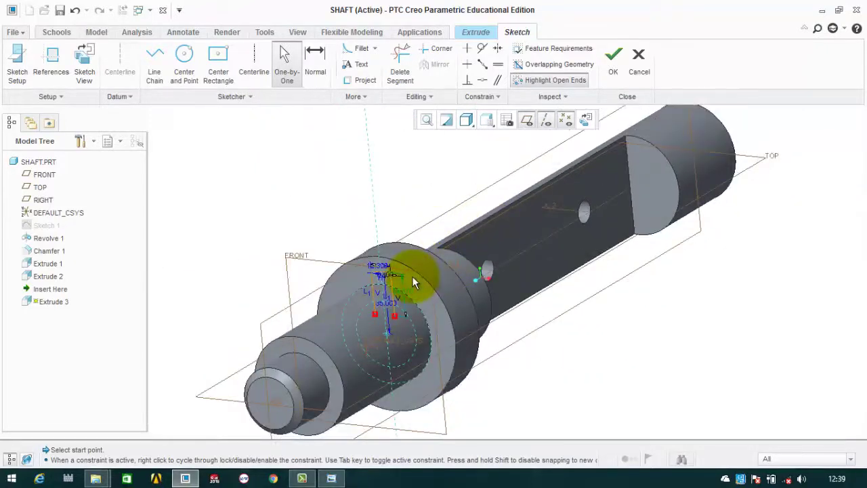
pyautogui.moveTo(415, 283)
pyautogui.mouseDown(button='middle')
pyautogui.moveTo(398, 288)
pyautogui.moveTo(406, 279)
pyautogui.mouseUp(button='middle')
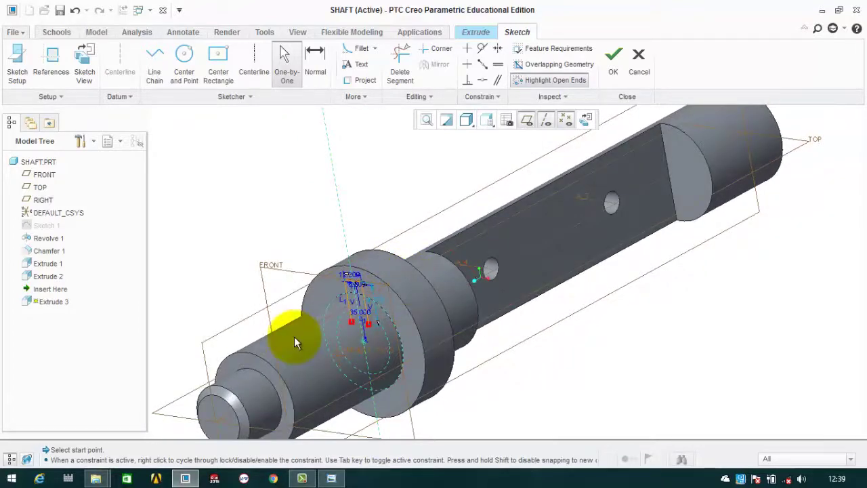
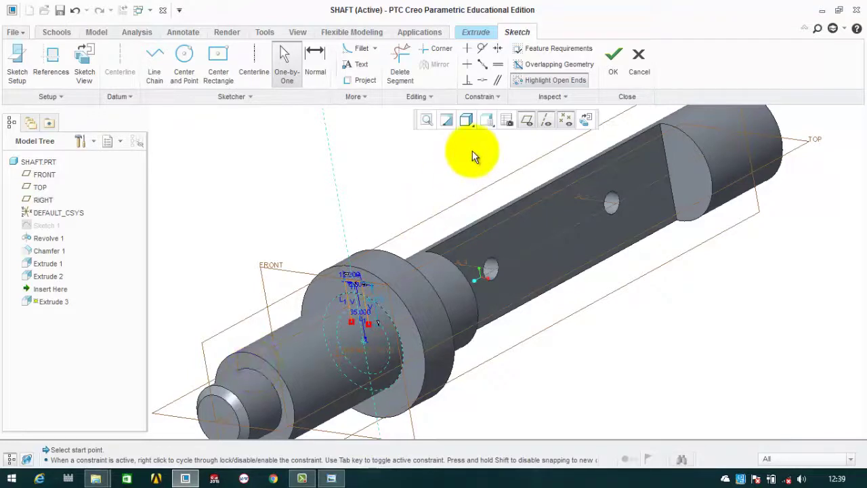
pyautogui.click(586, 120)
pyautogui.scroll(-5, 363, 330)
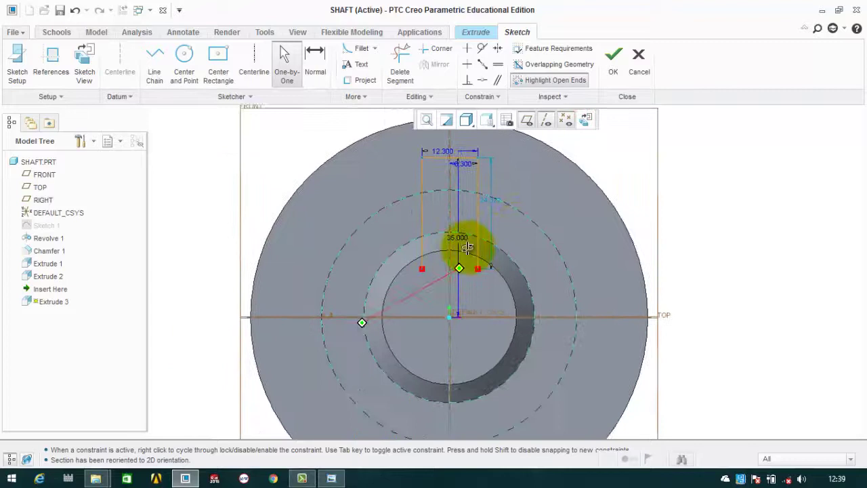
pyautogui.click(183, 65)
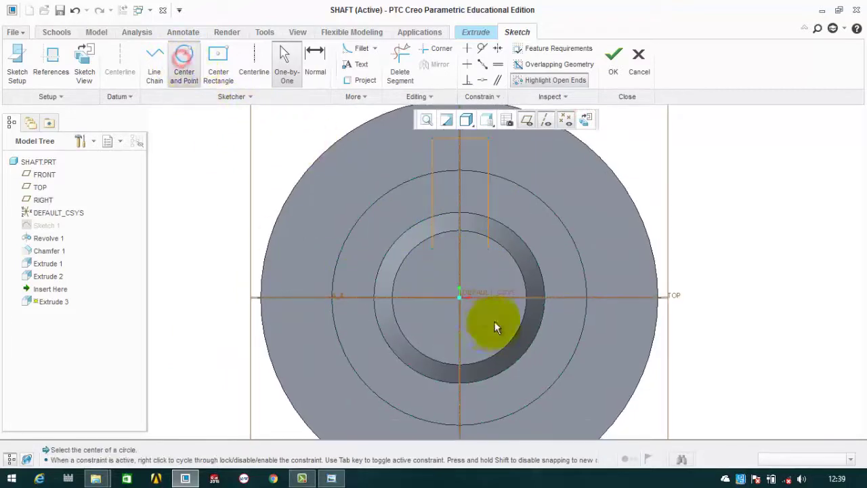
pyautogui.click(456, 298)
pyautogui.click(474, 216)
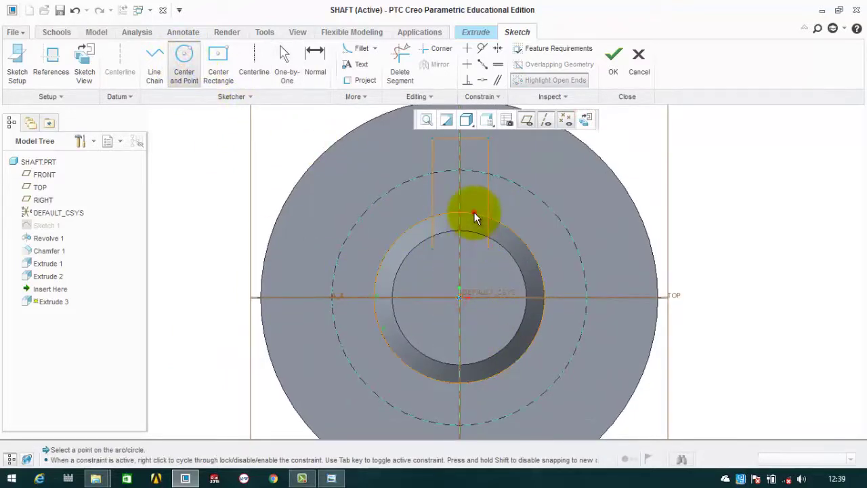
pyautogui.middleClick(638, 148)
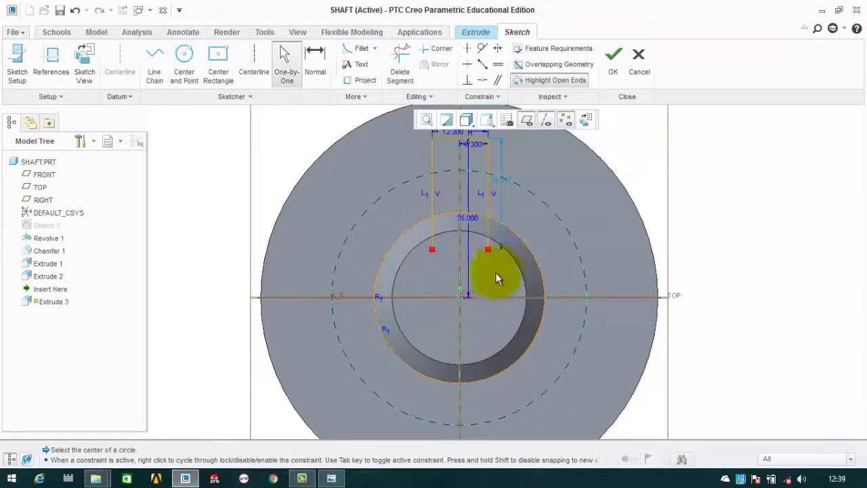
# - Trim away the ends of the profile's two vertical lines that extend inside the sketched circle
pyautogui.click(402, 66)
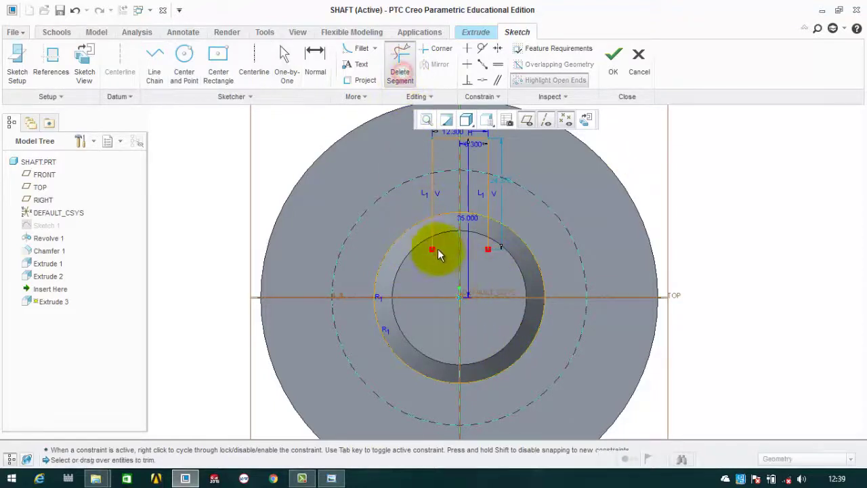
pyautogui.click(434, 234)
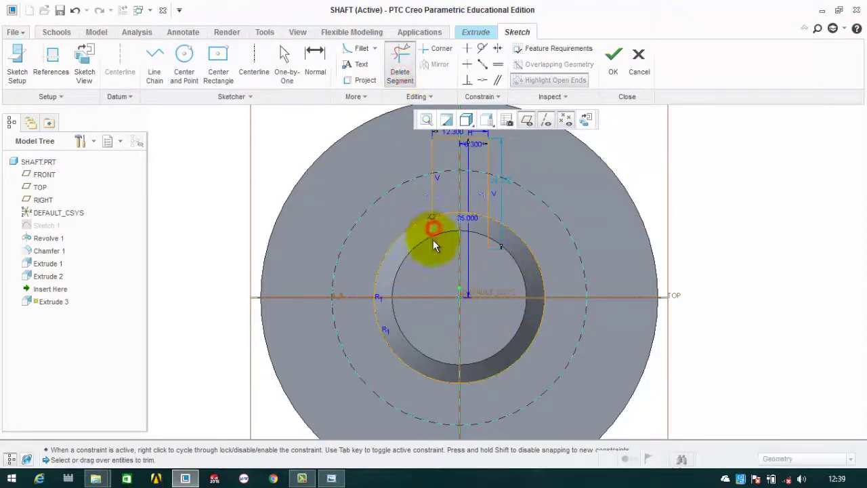
pyautogui.click(489, 230)
pyautogui.middleClick(616, 174)
pyautogui.scroll(2, 483, 223)
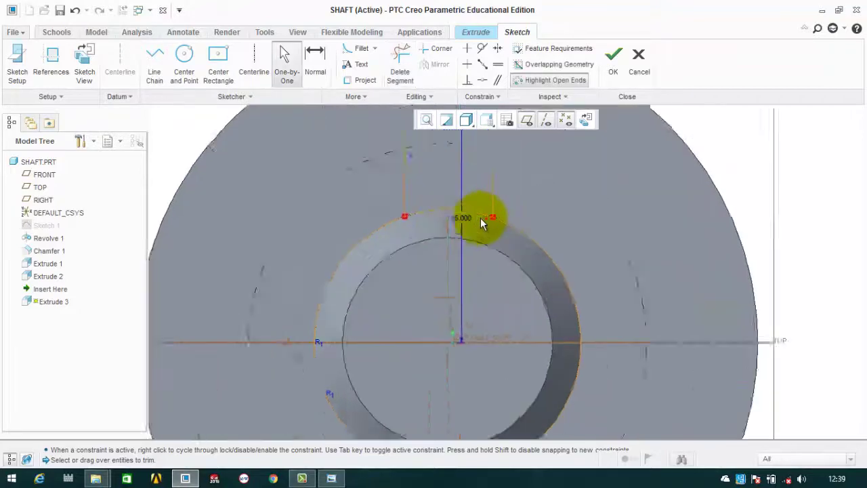
# - Trim the sketched circle so only the short arc between the two vertical lines closes the profile
pyautogui.click(400, 64)
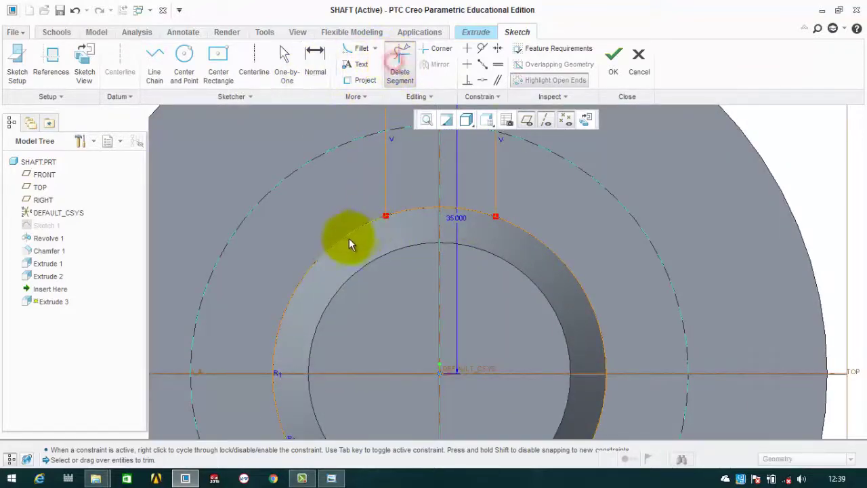
pyautogui.click(347, 236)
pyautogui.click(555, 259)
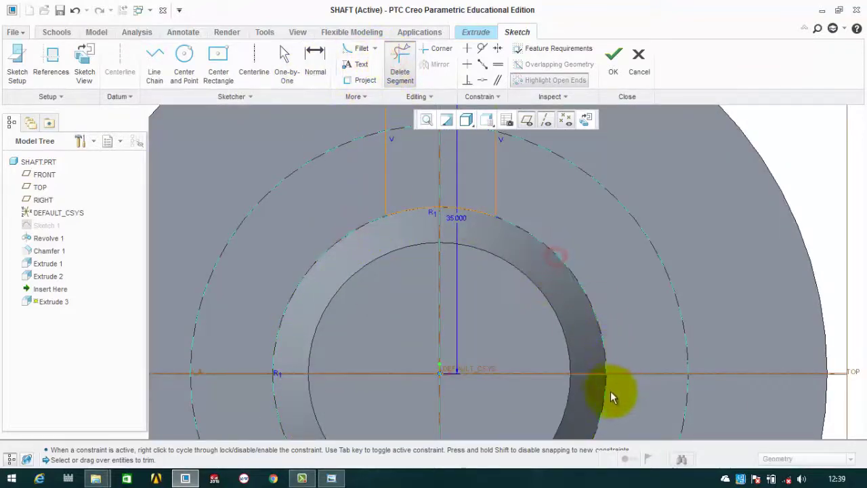
pyautogui.scroll(-2, 596, 370)
pyautogui.middleClick(651, 269)
pyautogui.scroll(3, 630, 275)
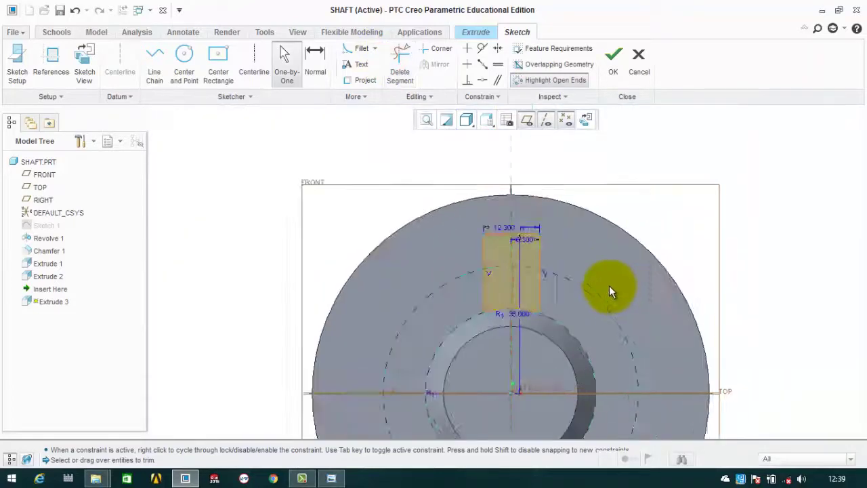
pyautogui.scroll(-2, 529, 305)
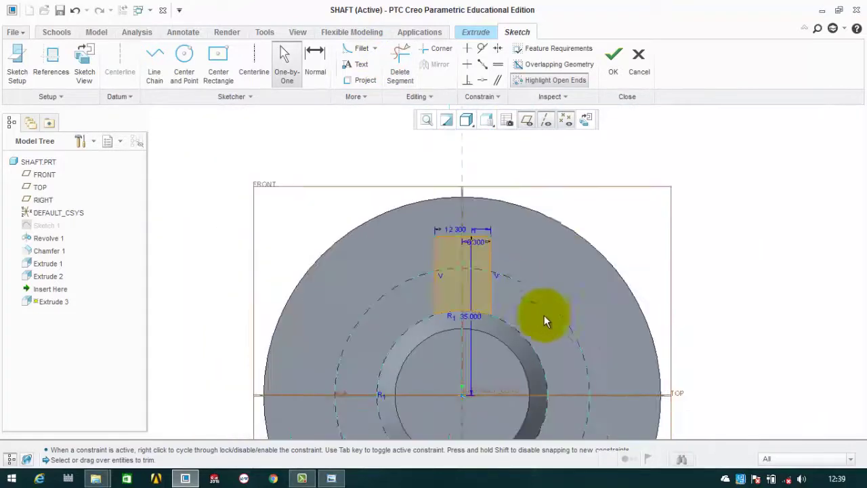
# - Finish the key sketch and extrude it up to the annular shoulder face near the shaft's chamfered end
pyautogui.click(613, 68)
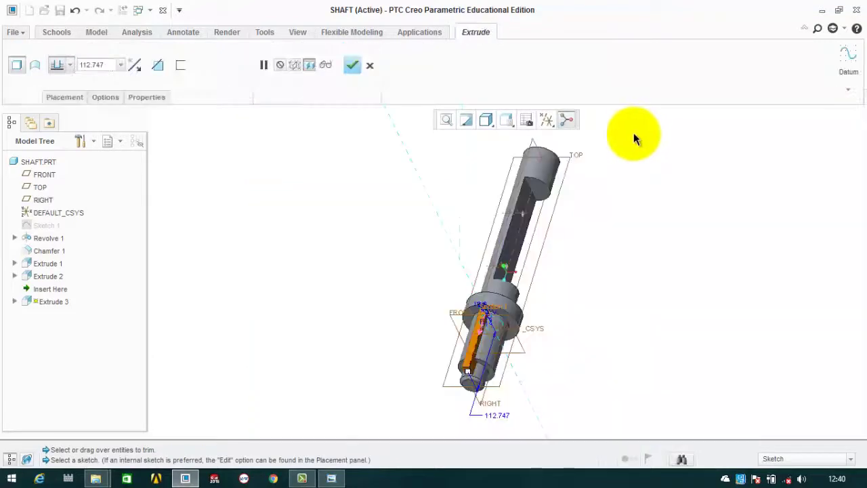
pyautogui.moveTo(633, 132)
pyautogui.mouseDown(button='middle')
pyautogui.moveTo(489, 319)
pyautogui.moveTo(460, 197)
pyautogui.moveTo(416, 213)
pyautogui.mouseUp(button='middle')
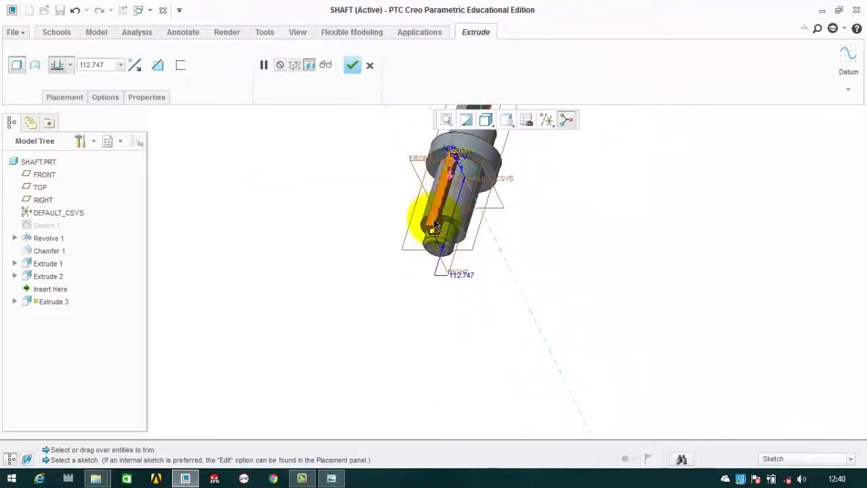
pyautogui.scroll(5, 459, 155)
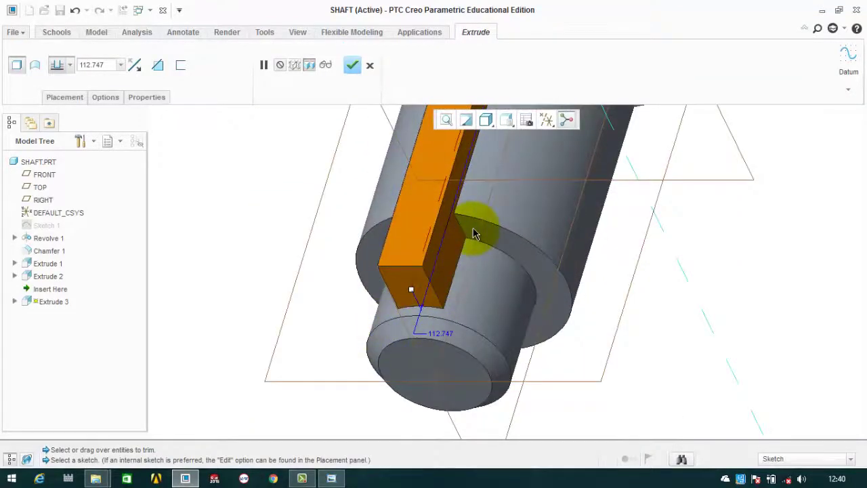
pyautogui.click(68, 65)
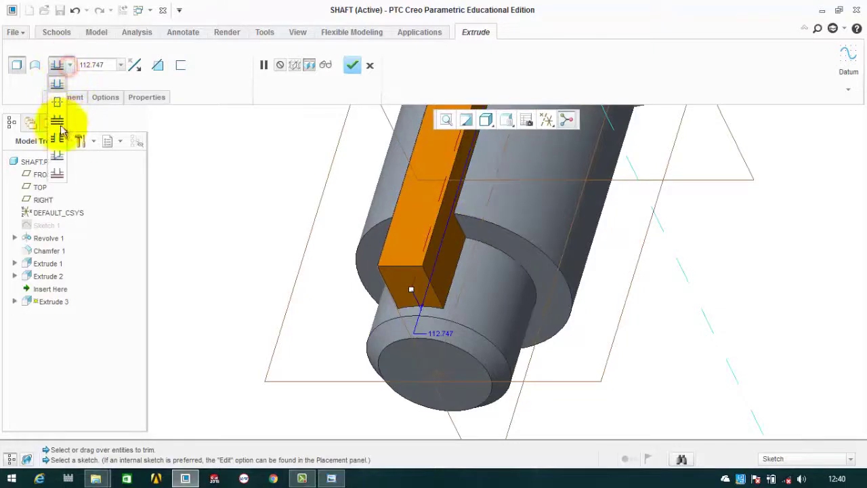
pyautogui.click(57, 173)
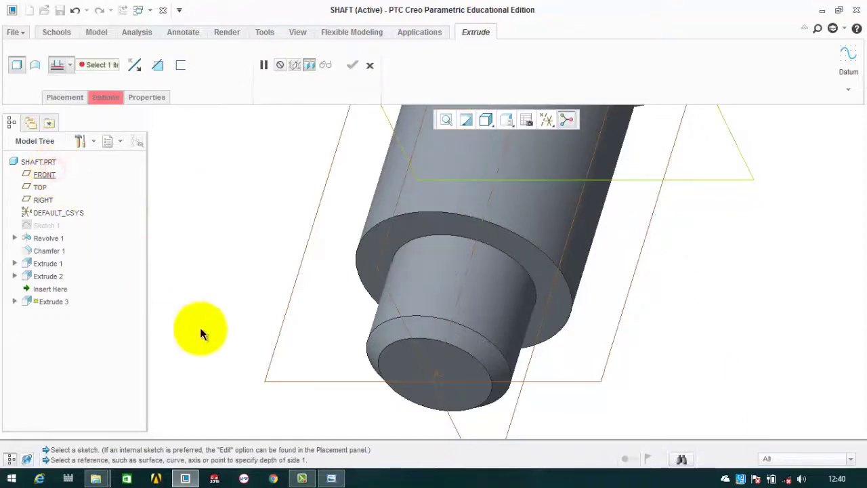
pyautogui.click(507, 233)
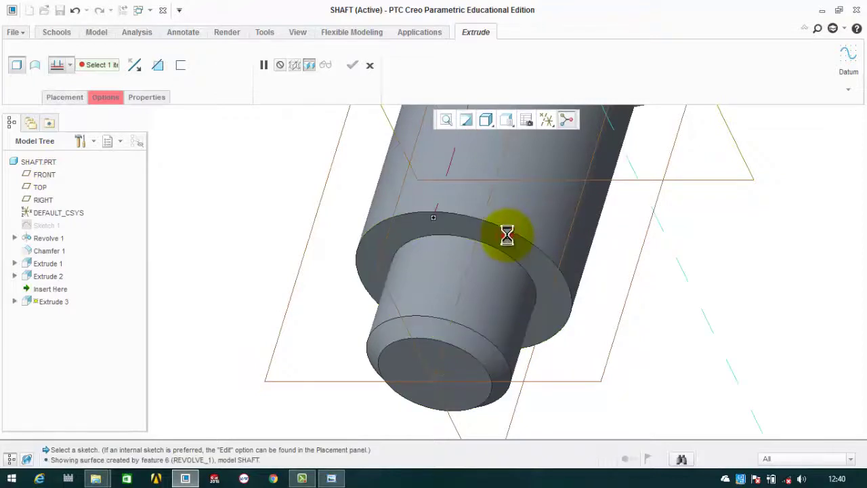
pyautogui.click(352, 65)
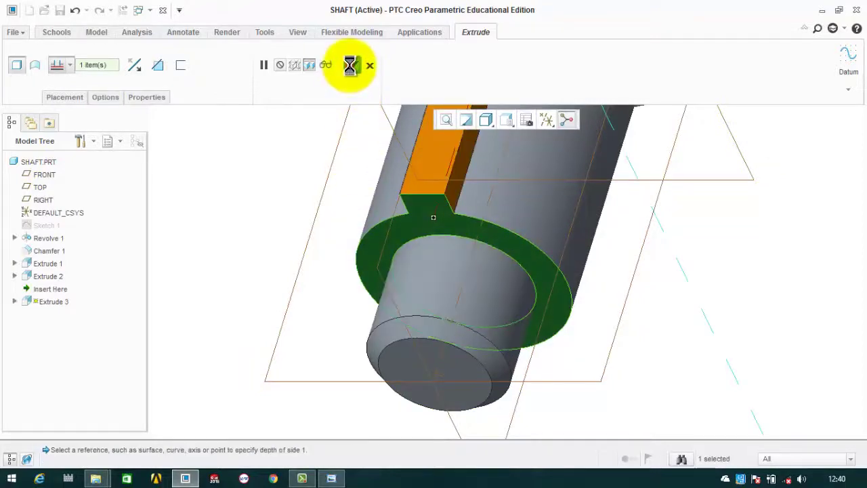
# - Save a copy of the finished shaft part as shaft1 in the Butterfly_valve folder
pyautogui.scroll(-5, 651, 238)
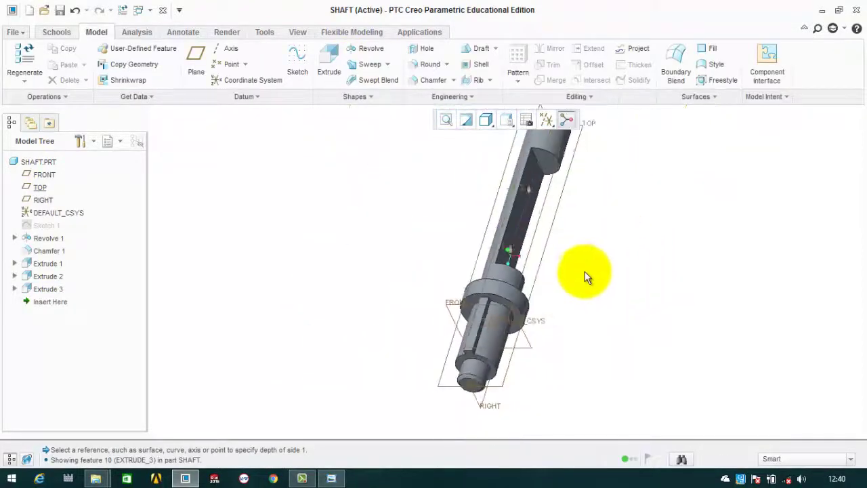
pyautogui.scroll(2, 565, 282)
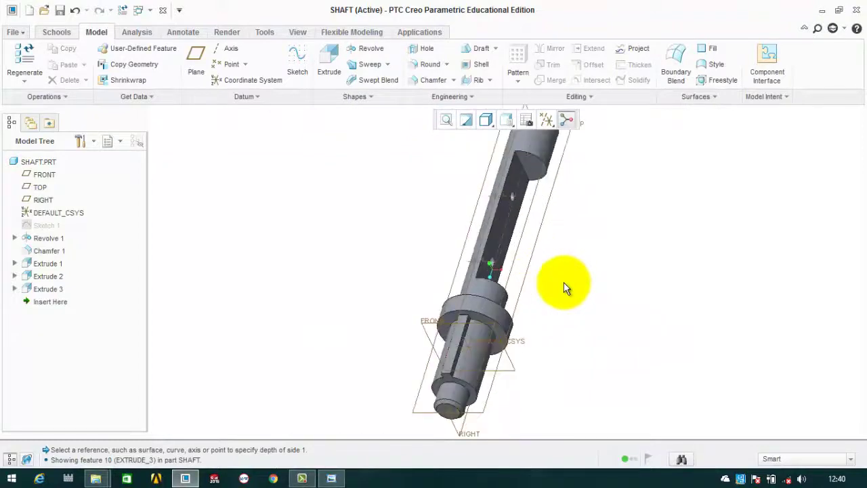
pyautogui.scroll(-2, 564, 283)
pyautogui.scroll(1, 565, 274)
pyautogui.keyDown('shift'); pyautogui.moveTo(565, 273); pyautogui.dragTo(527, 277, button='middle'); pyautogui.keyUp('shift')
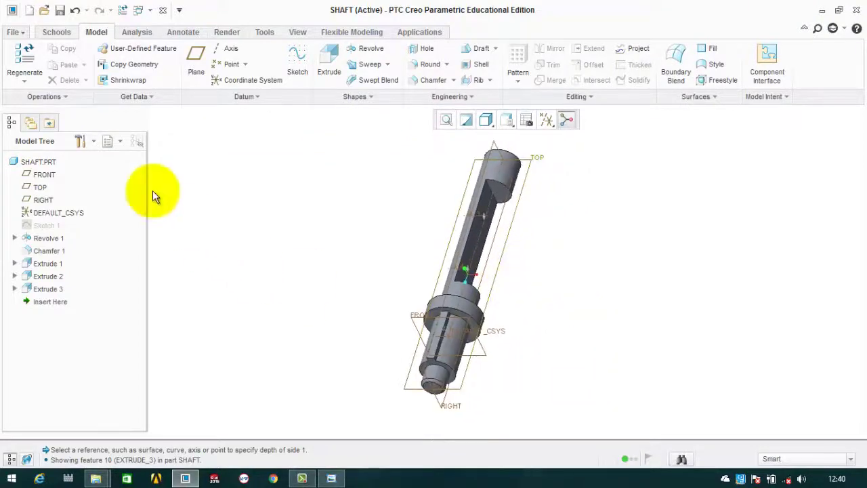
pyautogui.click(13, 32)
pyautogui.moveTo(49, 124)
pyautogui.click(115, 76)
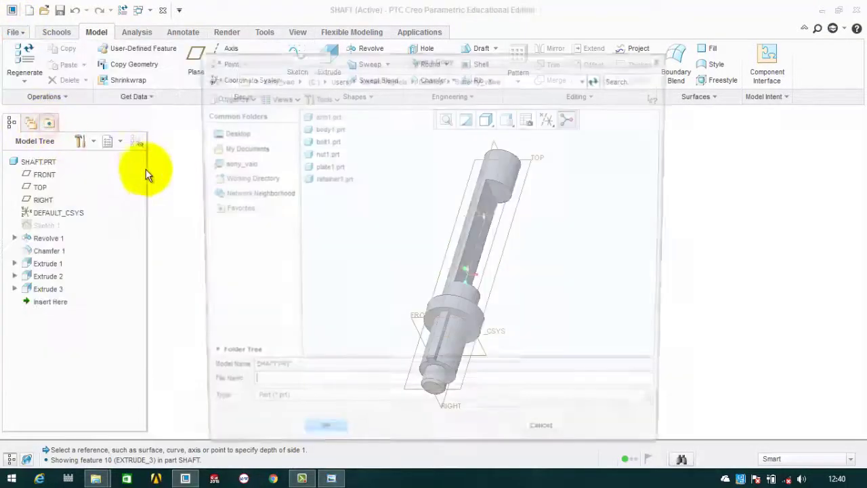
pyautogui.click(298, 390)
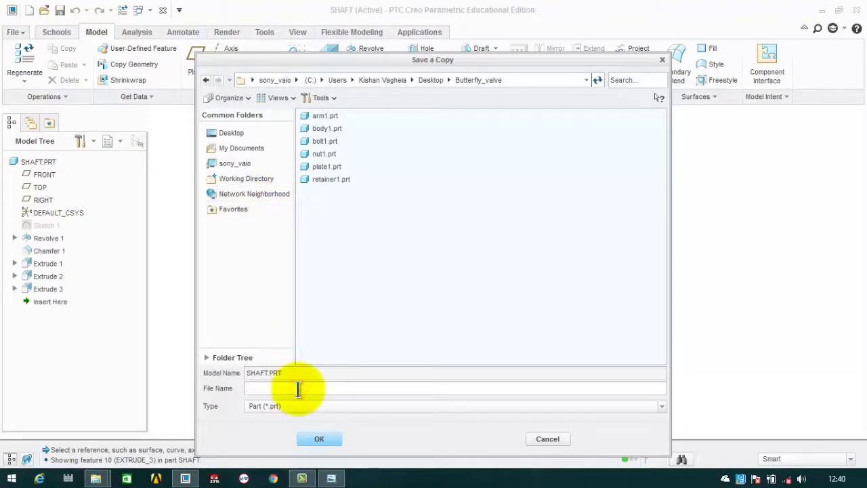
pyautogui.write('shaft1')
pyautogui.click(312, 441)
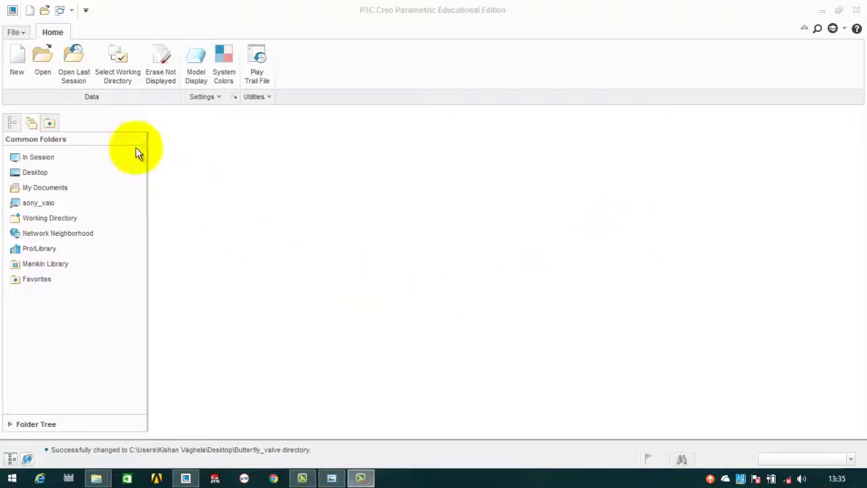
# - Create a design assembly named BUTTERFLY_VALVE from the start_assembly_mmks template instead of the default one
pyautogui.click(16, 74)
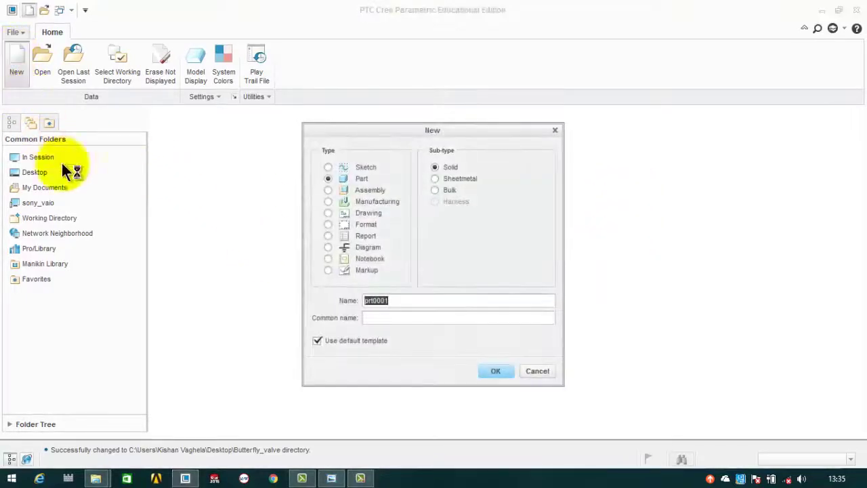
pyautogui.click(328, 191)
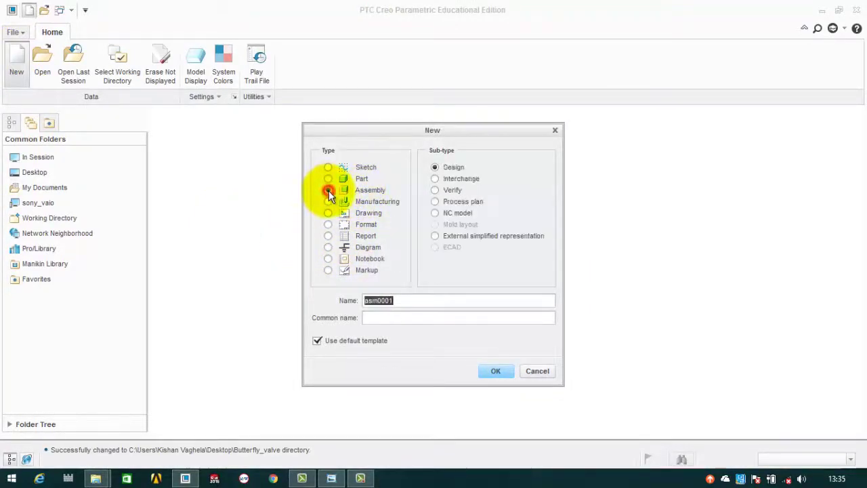
pyautogui.click(317, 340)
pyautogui.doubleClick(409, 301)
pyautogui.write('BUTTERFL')
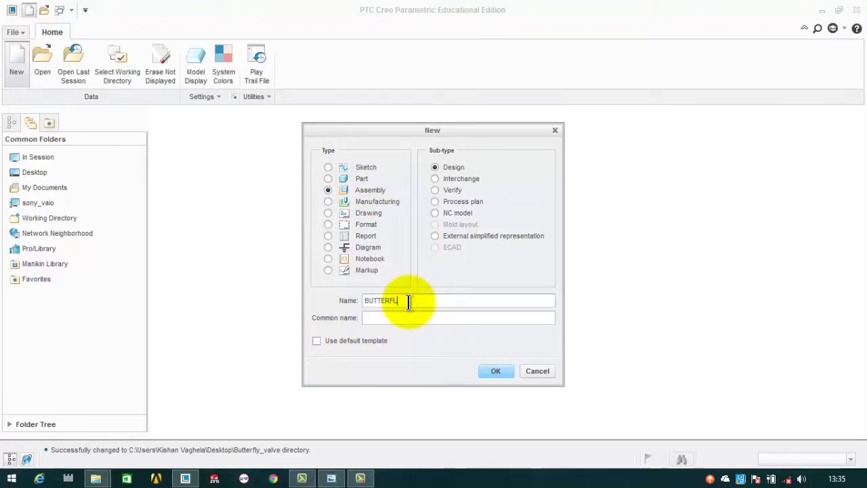
pyautogui.write('Y_VALVE')
pyautogui.click(494, 372)
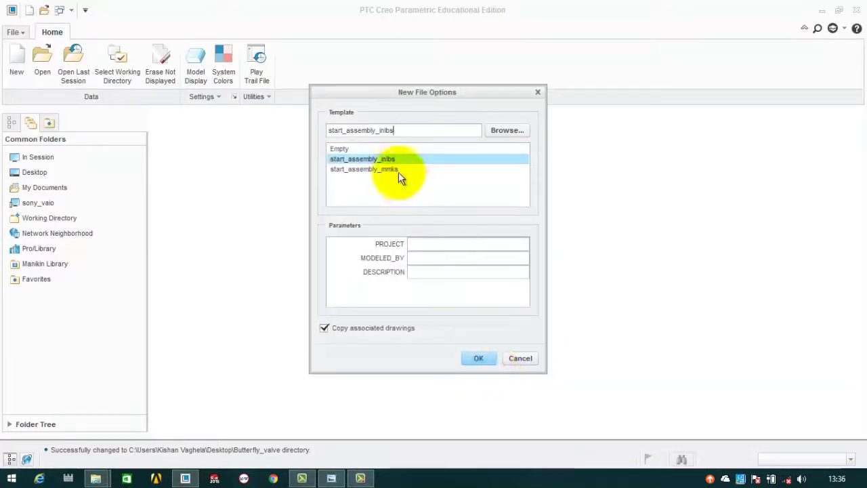
pyautogui.click(398, 170)
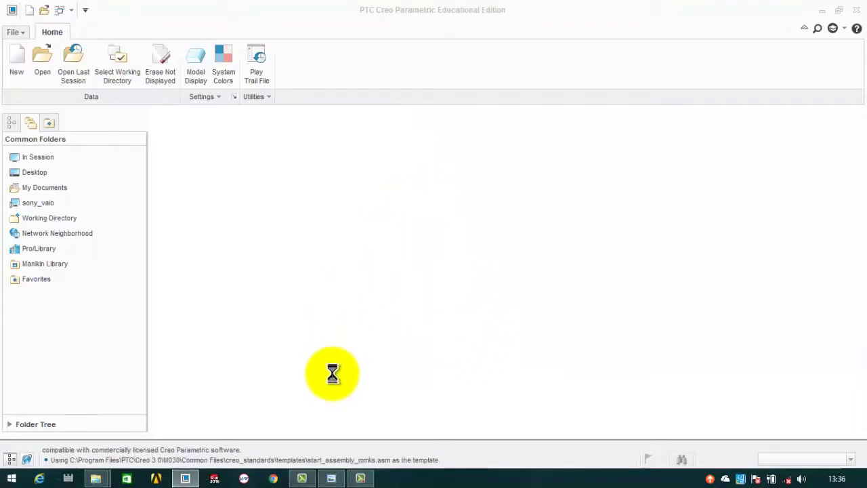
# - Check the exploded reference image and bring body1.prt into the assembly as the first component
pyautogui.click(331, 479)
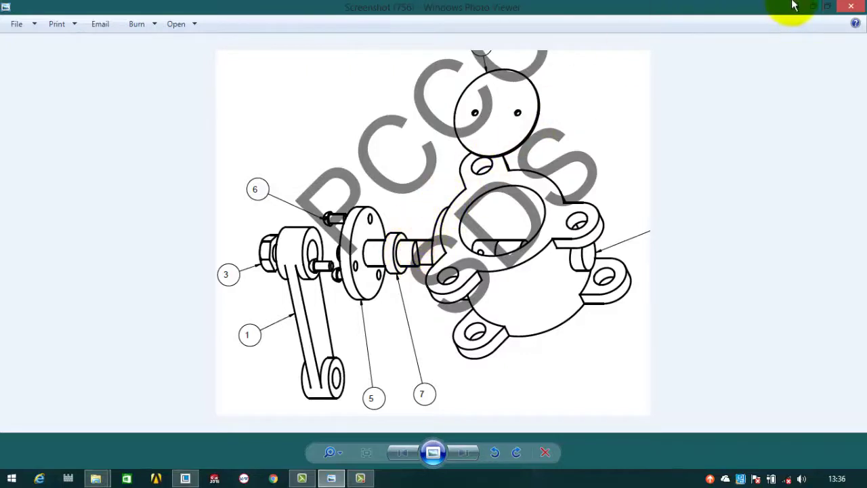
pyautogui.click(812, 7)
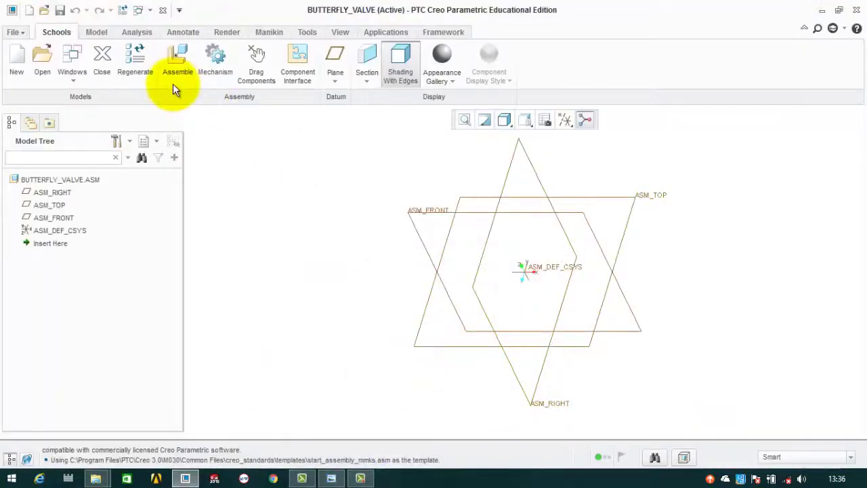
pyautogui.click(177, 56)
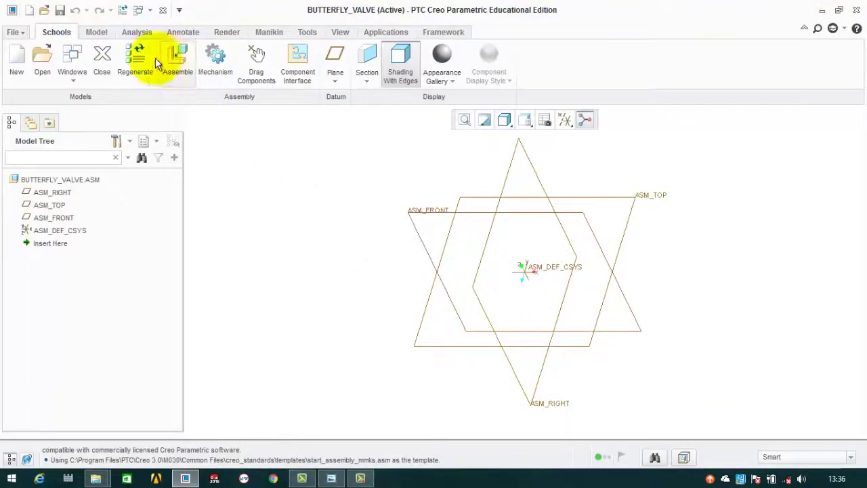
pyautogui.click(99, 34)
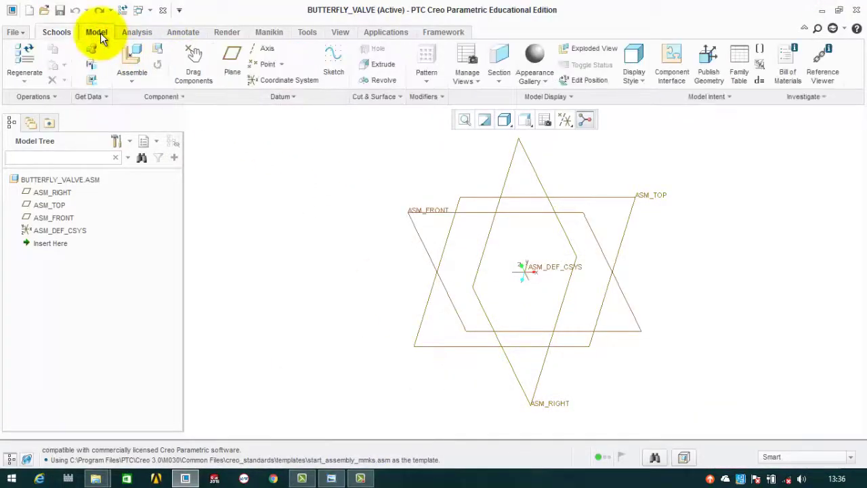
pyautogui.click(132, 58)
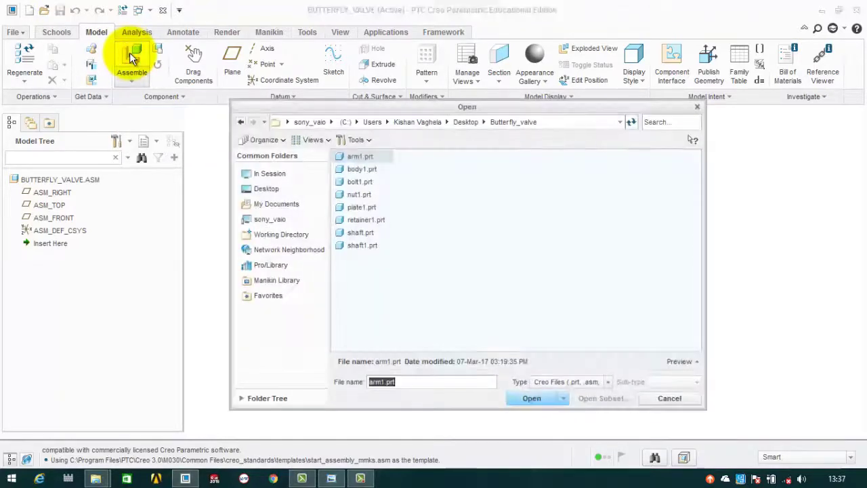
pyautogui.click(363, 169)
pyautogui.click(517, 397)
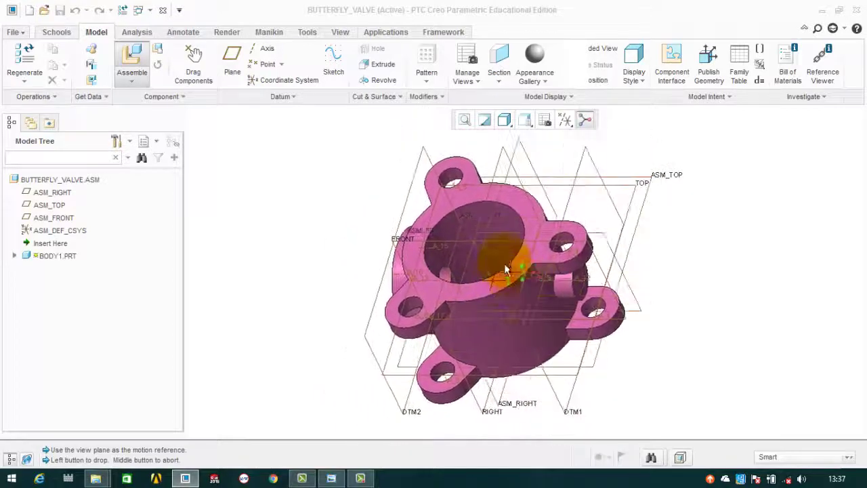
pyautogui.click(512, 274)
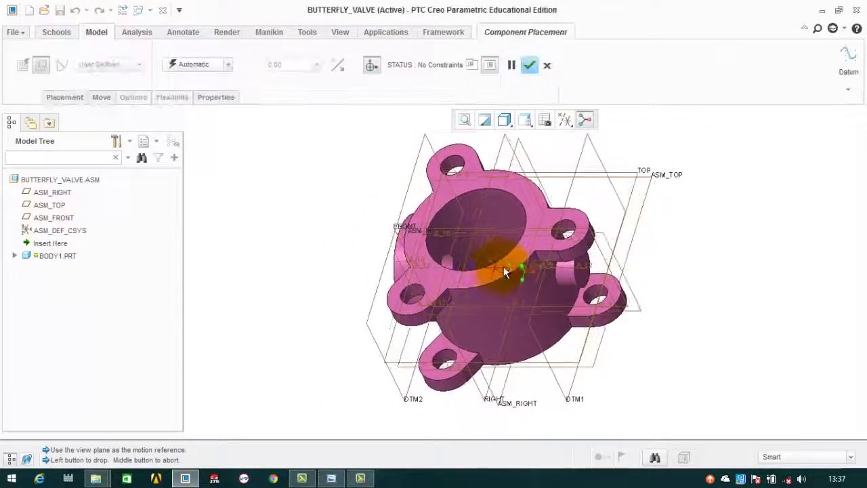
# - Place the valve body with the Default constraint and accept its placement
pyautogui.keyDown('ctrl'); pyautogui.keyDown('alt'); pyautogui.moveTo(512, 256); pyautogui.dragTo(415, 272, button='middle'); pyautogui.keyUp('alt'); pyautogui.keyUp('ctrl')
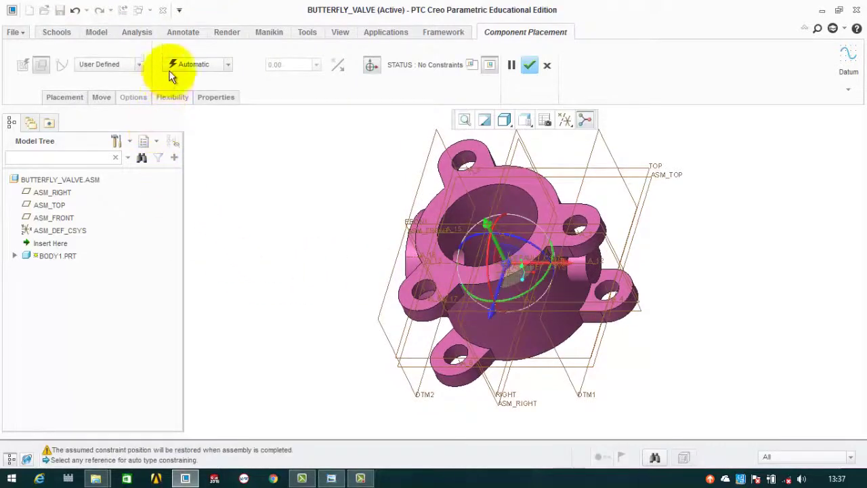
pyautogui.click(190, 65)
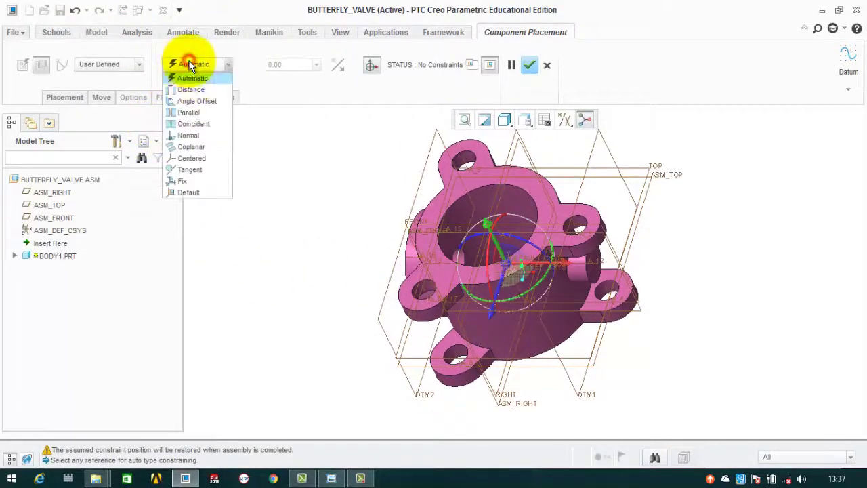
pyautogui.click(186, 193)
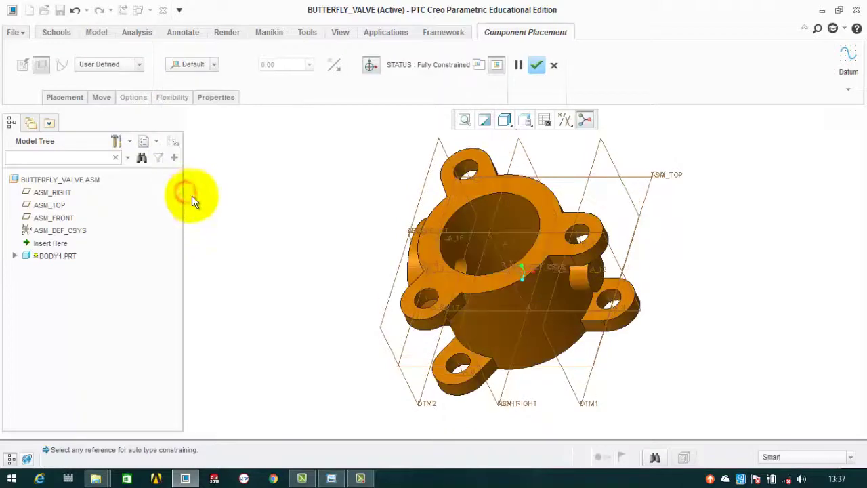
pyautogui.click(536, 65)
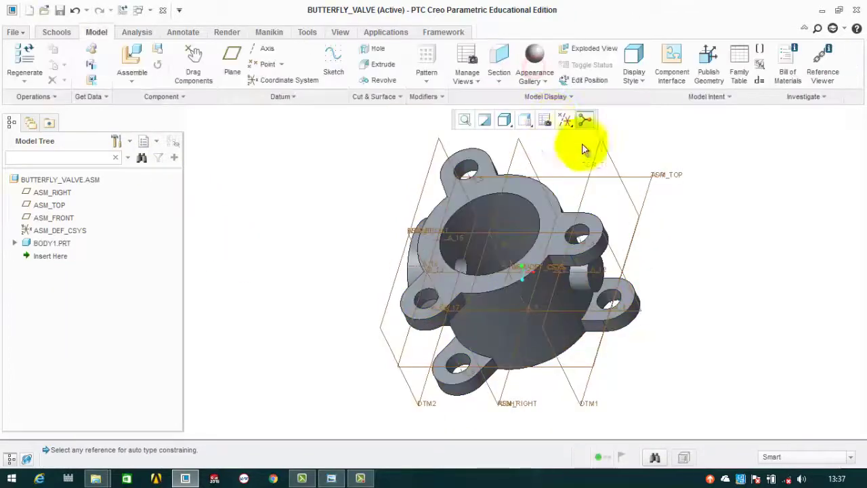
# - Check the shaft's position in the exploded reference image and insert shaft1.prt beside the valve body
pyautogui.scroll(-2, 609, 212)
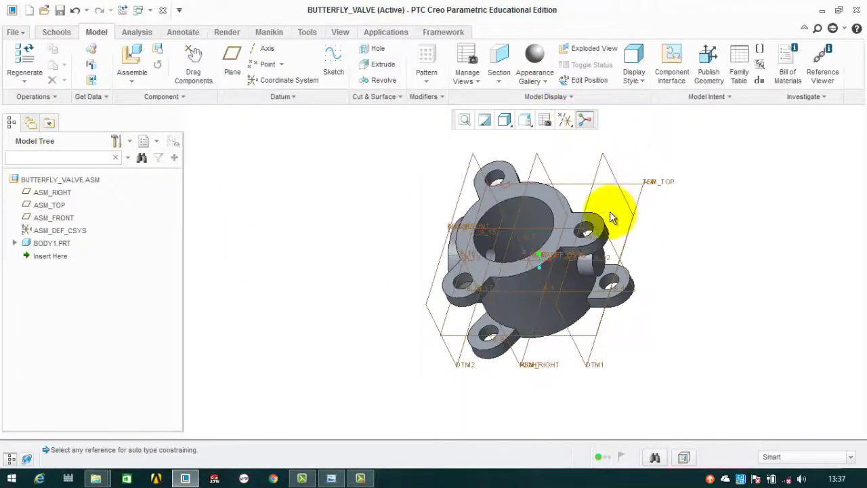
pyautogui.moveTo(601, 224); pyautogui.dragTo(608, 208, button='middle')
pyautogui.click(610, 205)
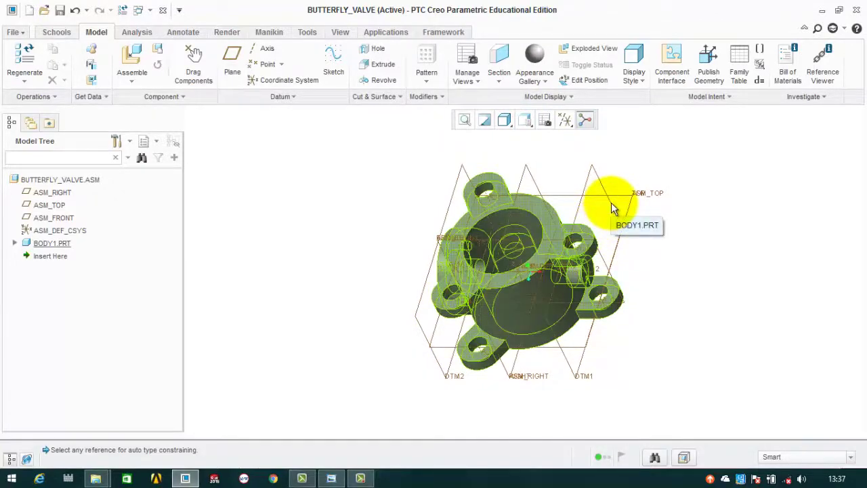
pyautogui.scroll(1, 611, 201)
pyautogui.click(331, 478)
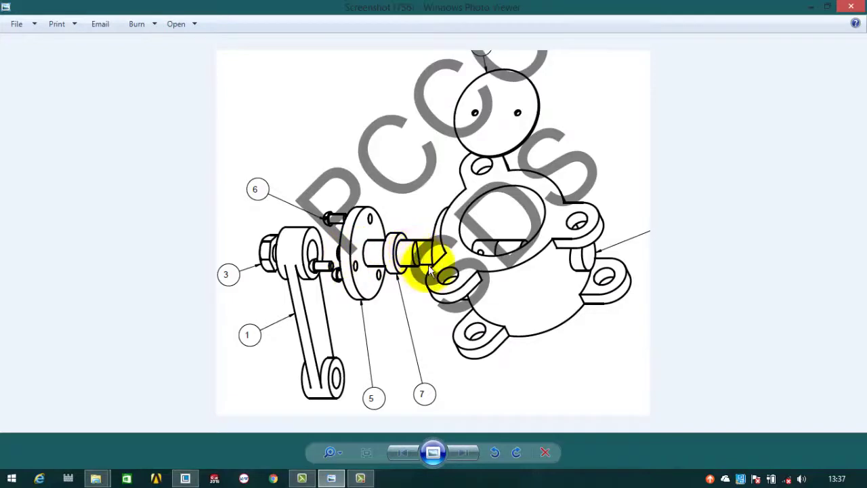
pyautogui.click(811, 7)
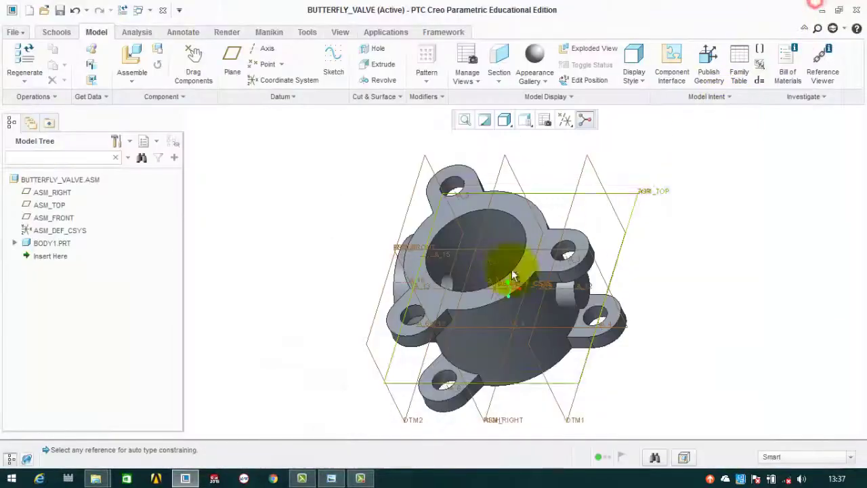
pyautogui.click(131, 56)
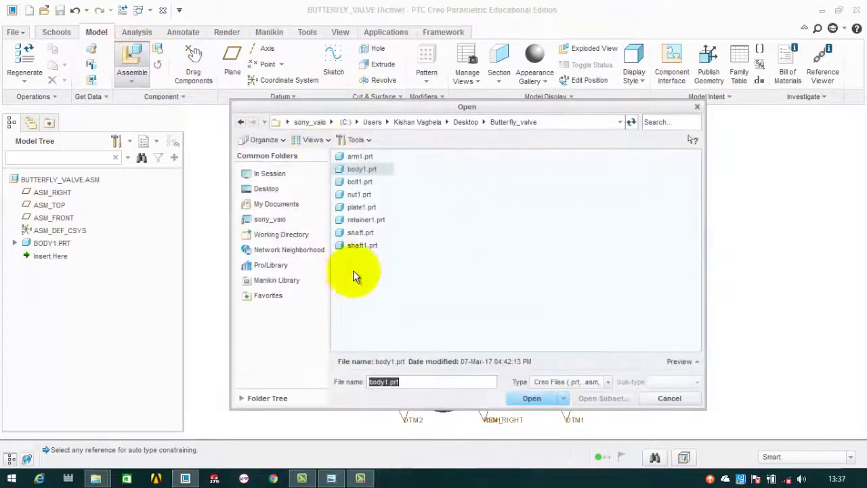
pyautogui.click(363, 247)
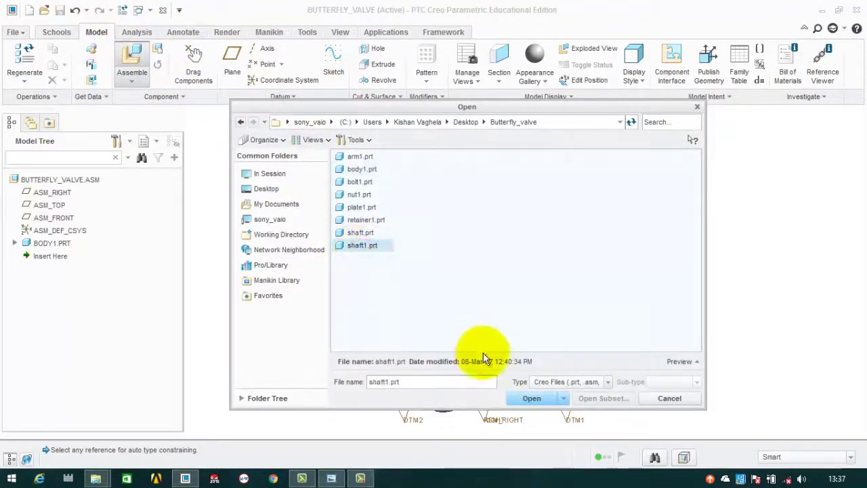
pyautogui.click(517, 400)
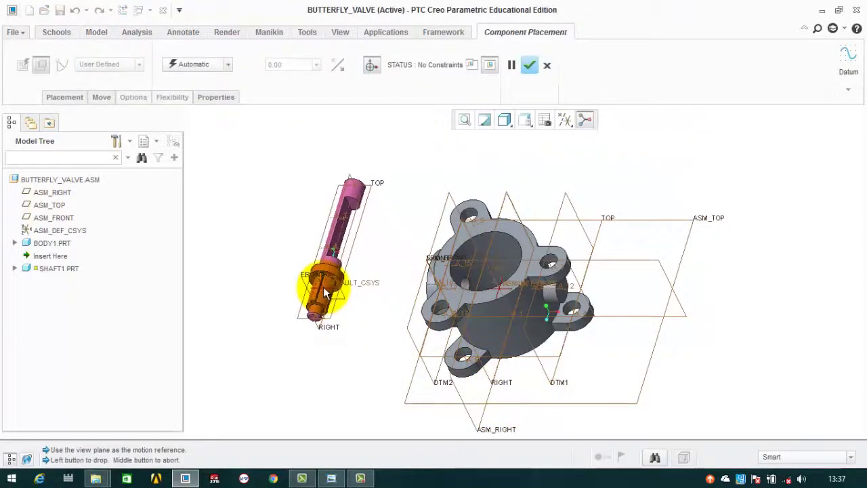
pyautogui.click(325, 293)
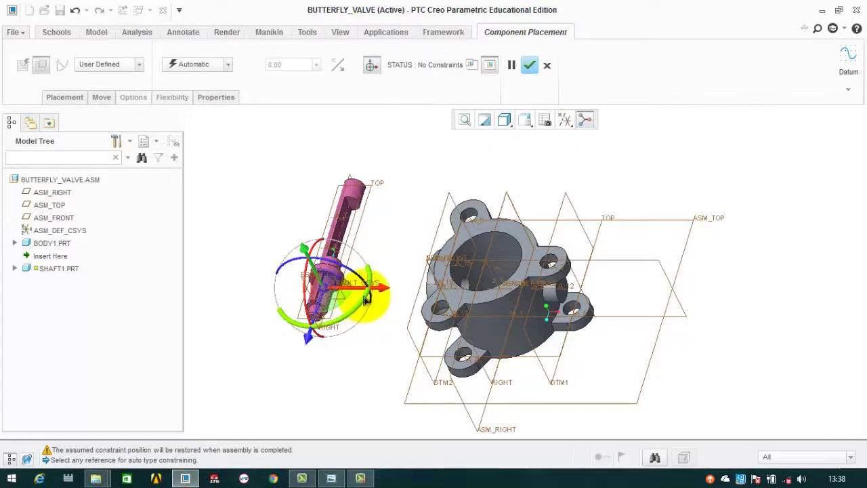
# - Rotate the shaft with the 3D dragger until its flat-cut end points toward the valve body
pyautogui.moveTo(366, 296); pyautogui.dragTo(291, 345)
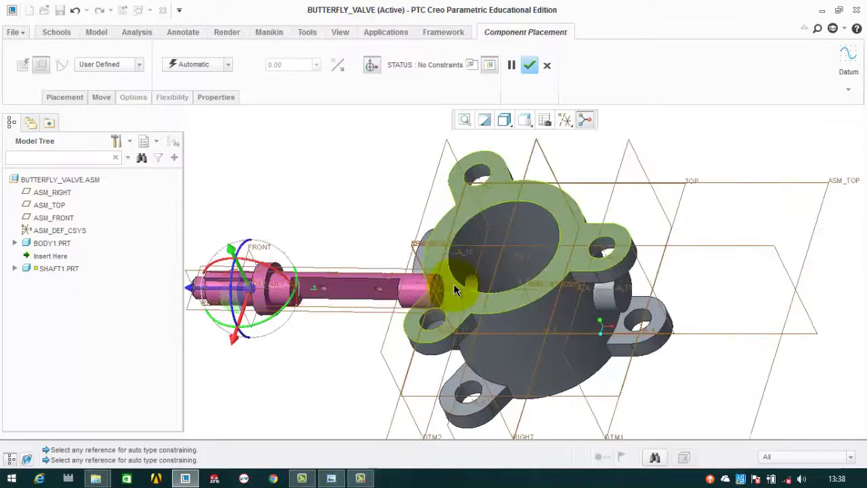
pyautogui.moveTo(463, 294); pyautogui.dragTo(458, 296, button='middle')
pyautogui.scroll(3, 442, 300)
pyautogui.keyDown('shift'); pyautogui.moveTo(512, 273); pyautogui.dragTo(557, 229, button='middle'); pyautogui.keyUp('shift')
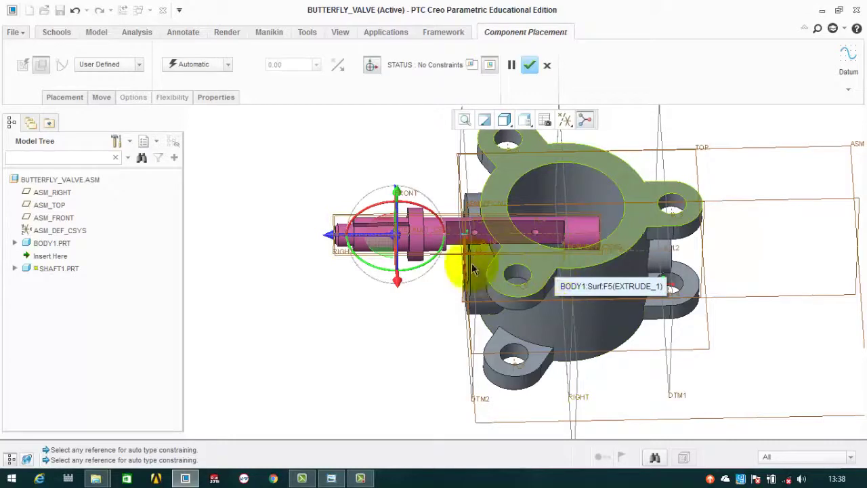
# - Select the shaft collar's annular face on the flat-cut side as the component reference for the first placement constraint
pyautogui.click(64, 97)
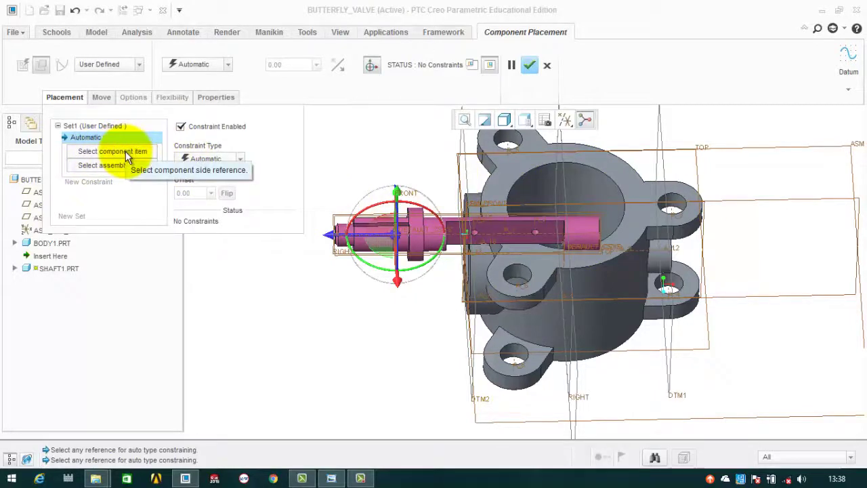
pyautogui.moveTo(406, 163); pyautogui.dragTo(423, 177, button='middle')
pyautogui.scroll(-5, 492, 237)
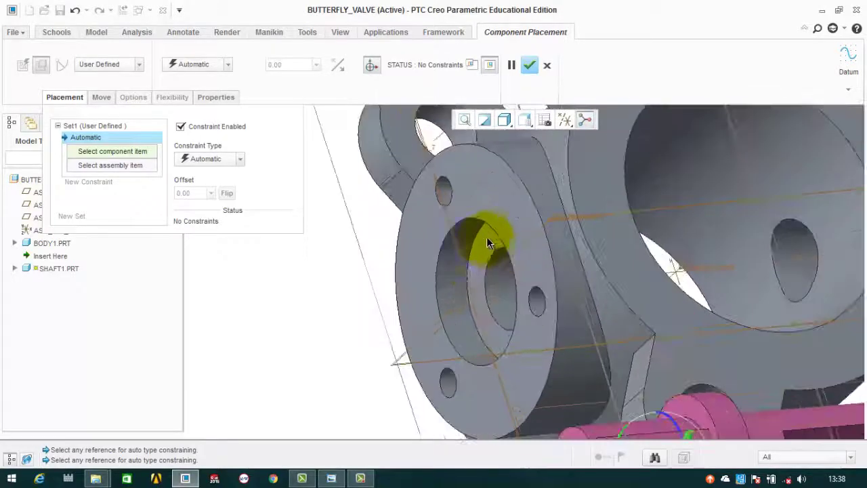
pyautogui.scroll(5, 482, 244)
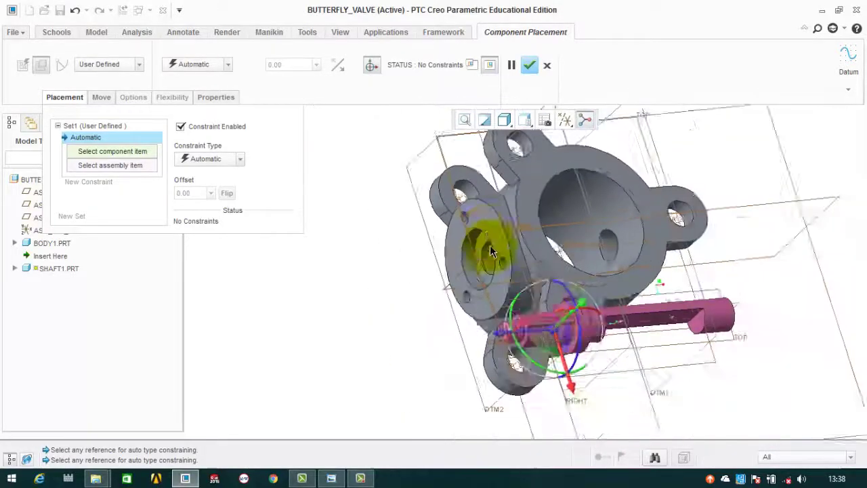
pyautogui.scroll(-3, 580, 312)
pyautogui.moveTo(590, 319); pyautogui.dragTo(486, 319, button='middle')
pyautogui.moveTo(348, 319); pyautogui.dragTo(416, 261, button='middle')
pyautogui.scroll(-3, 359, 274)
pyautogui.scroll(-2, 359, 274)
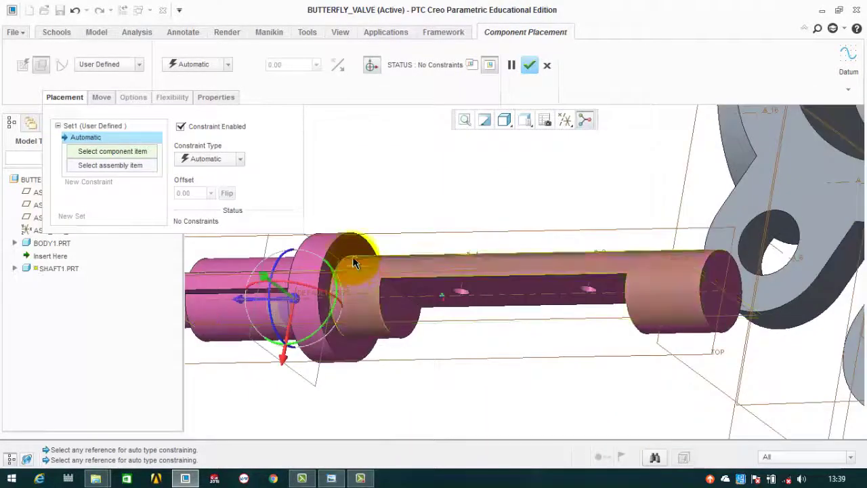
pyautogui.click(372, 249)
# - Make the selected collar face coincident with the counterbore's annular floor in the valve body's round three-hole flange
pyautogui.scroll(5, 380, 256)
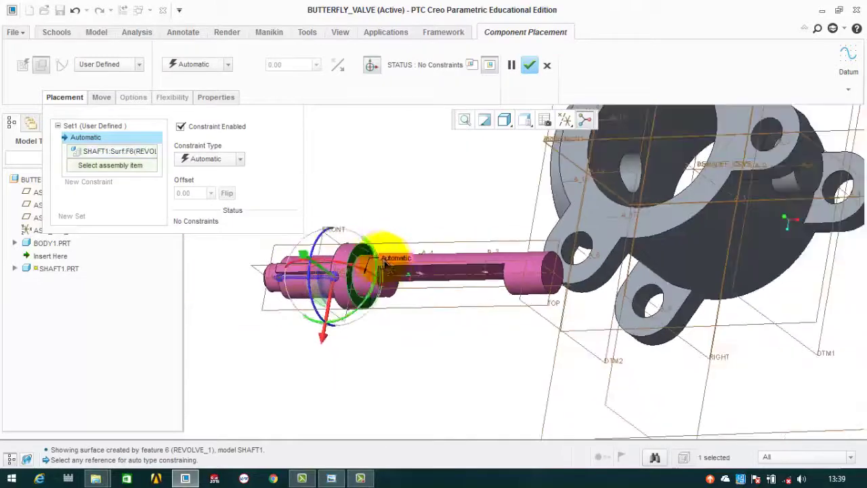
pyautogui.moveTo(462, 274)
pyautogui.mouseDown(button='middle')
pyautogui.moveTo(449, 293)
pyautogui.moveTo(493, 285)
pyautogui.moveTo(468, 267)
pyautogui.mouseUp(button='middle')
pyautogui.scroll(-6, 466, 266)
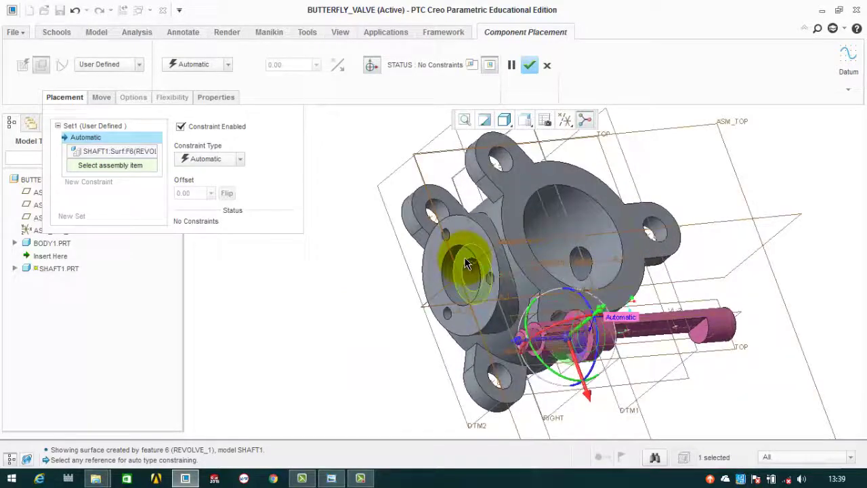
pyautogui.click(465, 265)
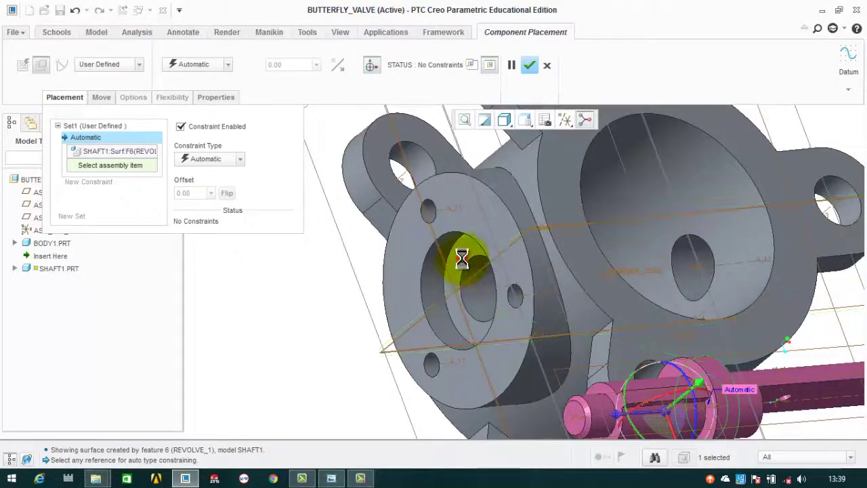
pyautogui.scroll(4, 397, 271)
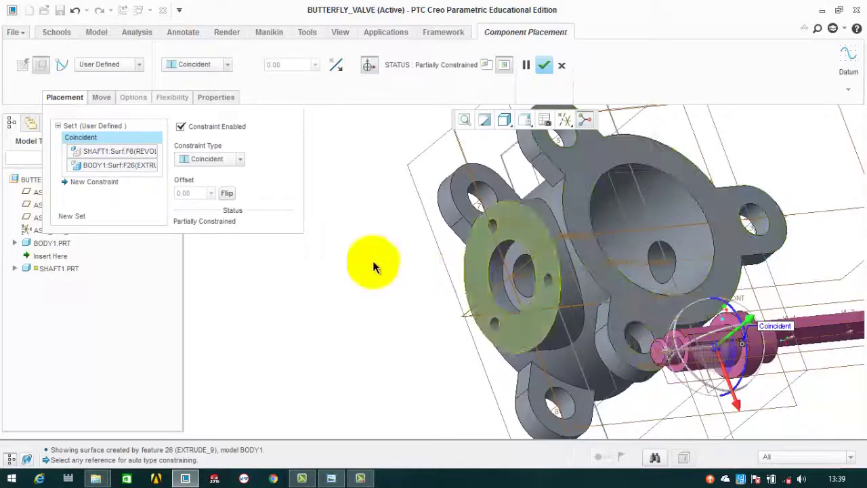
pyautogui.scroll(4, 413, 248)
pyautogui.moveTo(496, 327); pyautogui.dragTo(466, 336, button='middle')
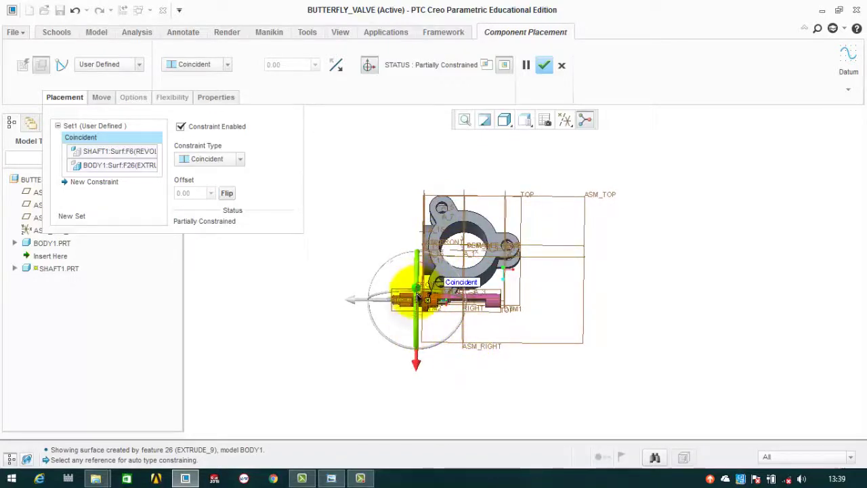
# - Add a second constraint making the cylindrical surface of the shaft's flat-cut section coincident with the shaft bore in the valve body
pyautogui.scroll(3, 418, 308)
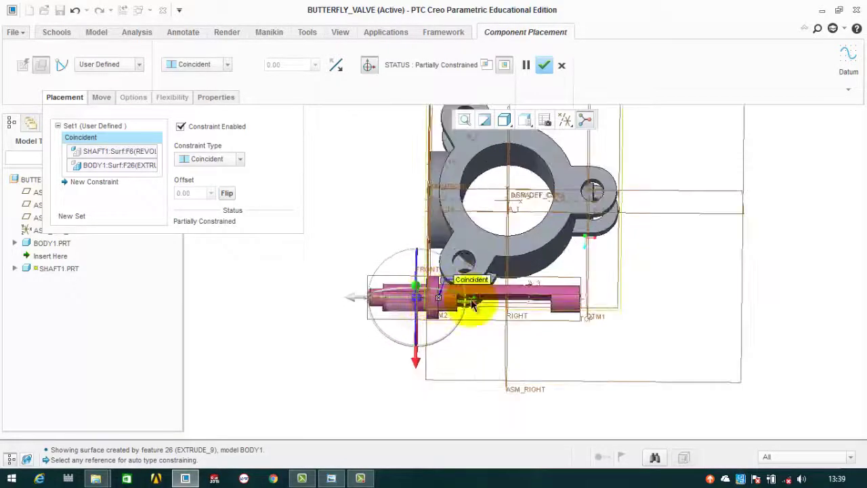
pyautogui.click(76, 181)
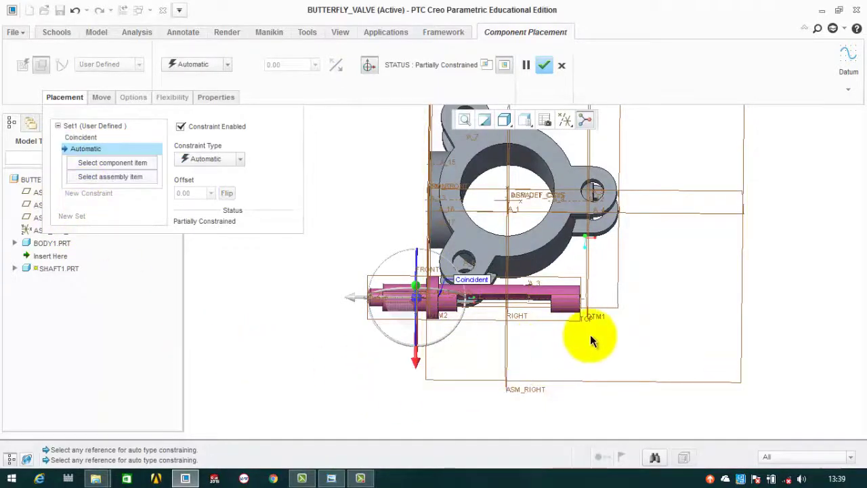
pyautogui.scroll(4, 569, 288)
pyautogui.click(553, 291)
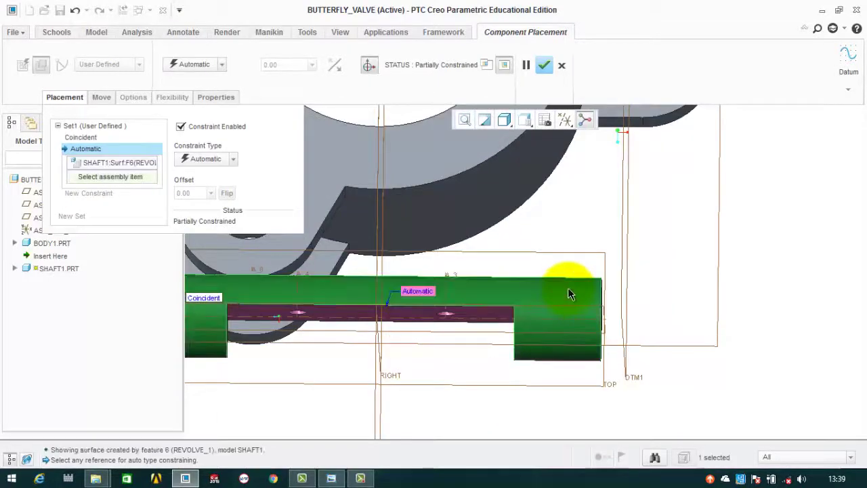
pyautogui.scroll(-5, 567, 289)
pyautogui.moveTo(446, 264); pyautogui.dragTo(507, 245, button='middle')
pyautogui.scroll(-6, 499, 245)
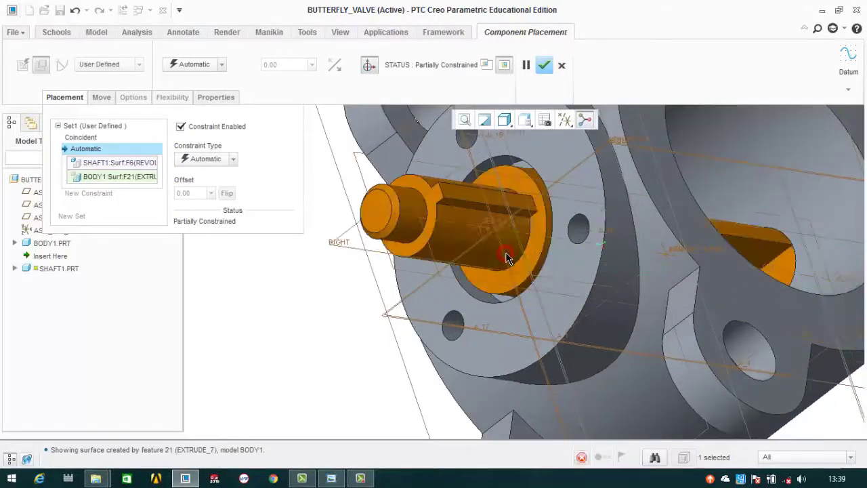
pyautogui.scroll(8, 515, 271)
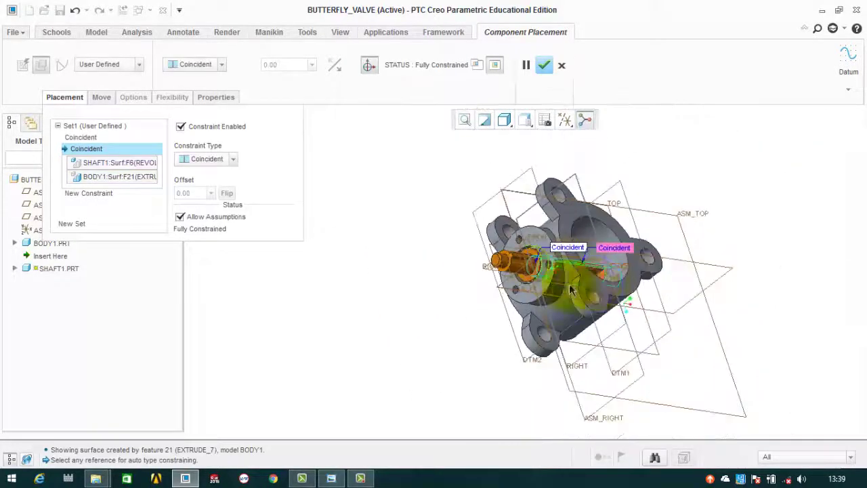
# - Inspect the shaft's fit inside the valve body from several angles and accept its placement
pyautogui.moveTo(601, 288); pyautogui.dragTo(446, 259, button='middle')
pyautogui.scroll(-1, 452, 251)
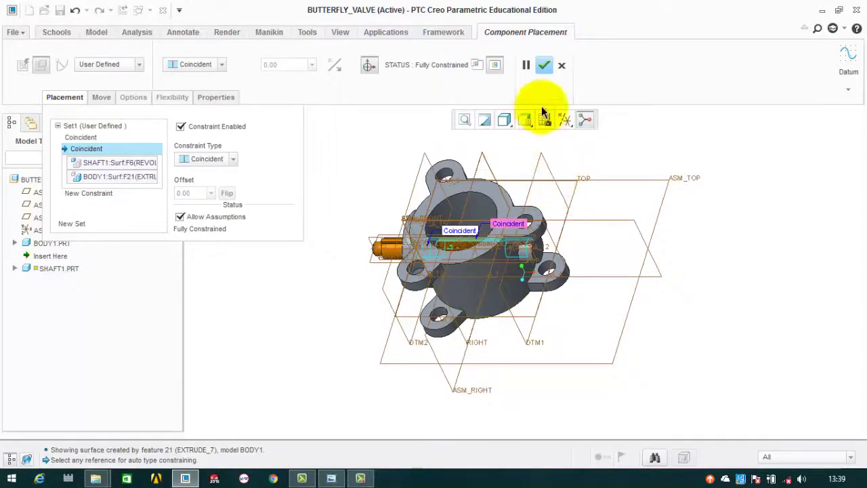
pyautogui.moveTo(498, 239); pyautogui.dragTo(383, 263, button='middle')
pyautogui.moveTo(452, 241); pyautogui.dragTo(477, 232, button='middle')
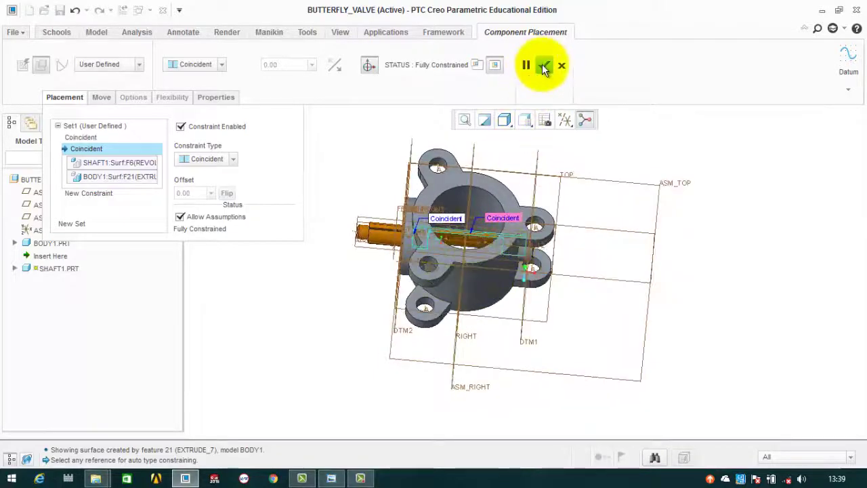
pyautogui.click(544, 66)
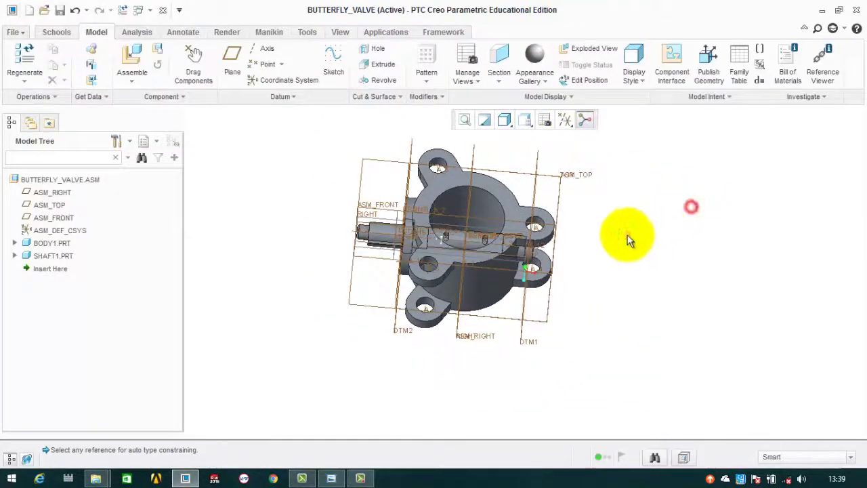
# - Check the retainer's position in the exploded reference image and insert retainer1.prt into the assembly
pyautogui.scroll(-5, 528, 271)
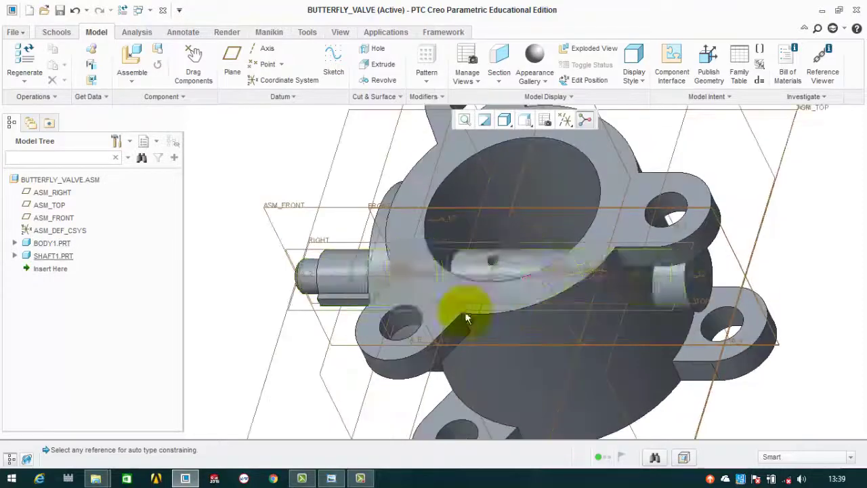
pyautogui.scroll(2, 300, 288)
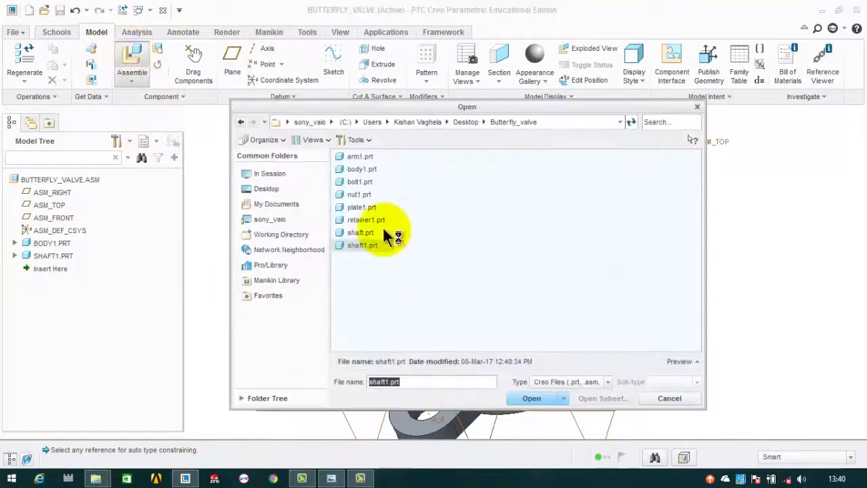
pyautogui.click(332, 478)
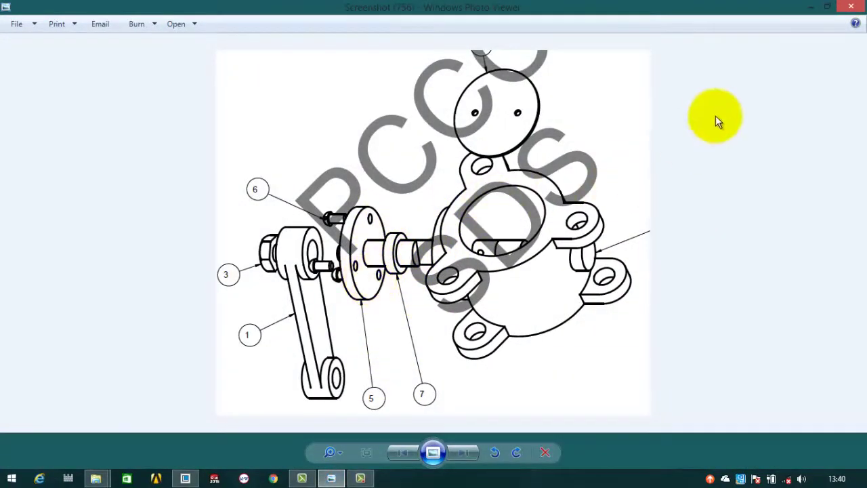
pyautogui.click(806, 6)
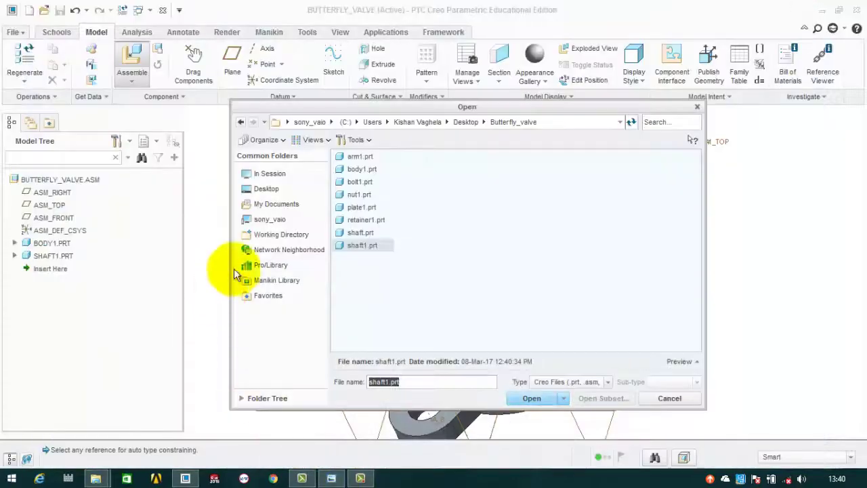
pyautogui.click(369, 220)
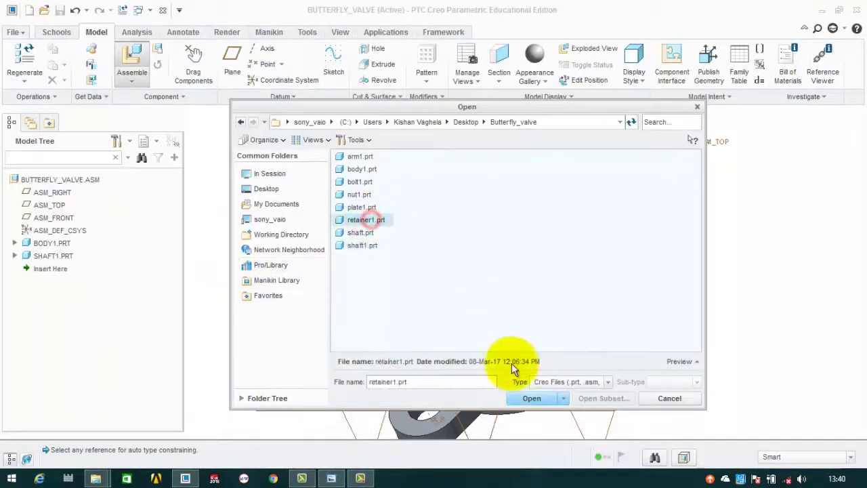
pyautogui.click(529, 398)
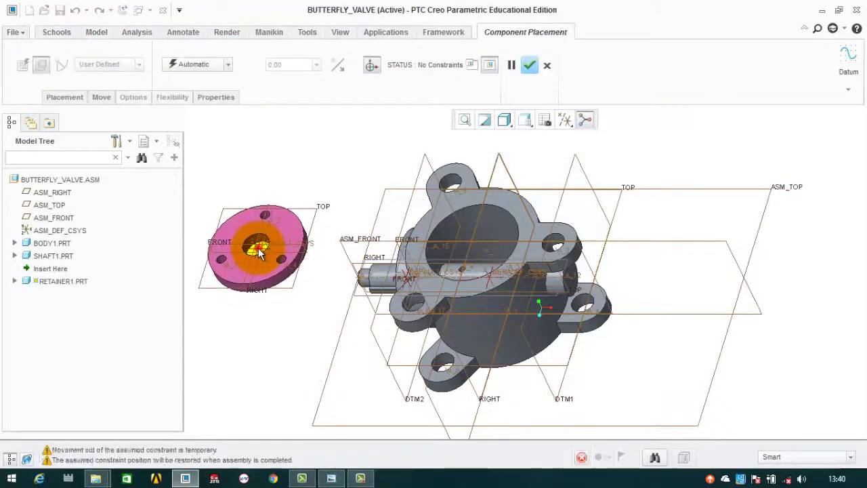
# - Select the inner cylindrical surface of the retainer's central hole as the component reference for its first placement constraint
pyautogui.click(259, 252)
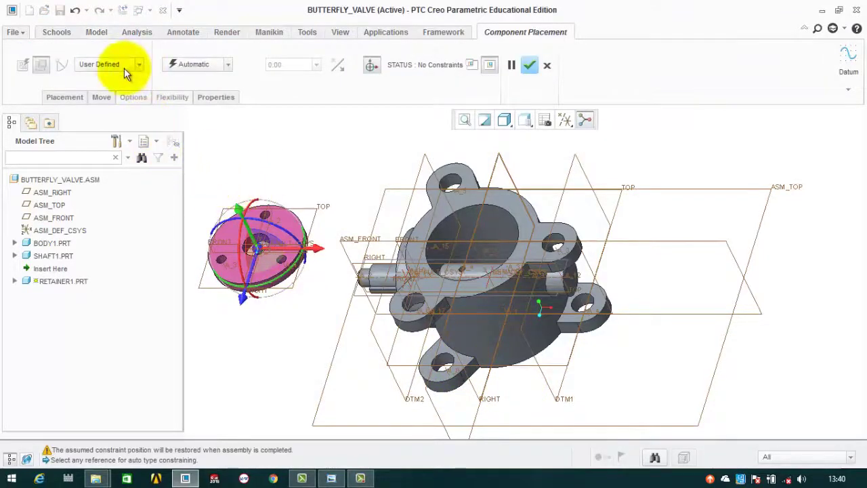
pyautogui.click(62, 99)
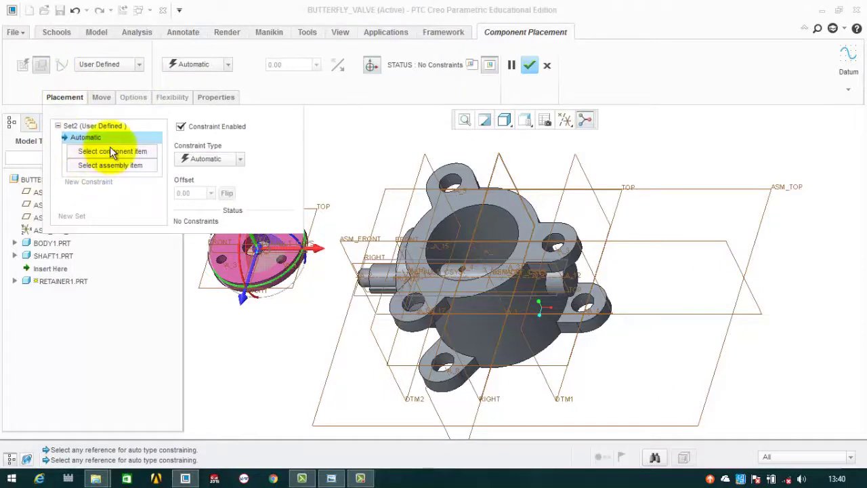
pyautogui.scroll(-5, 242, 241)
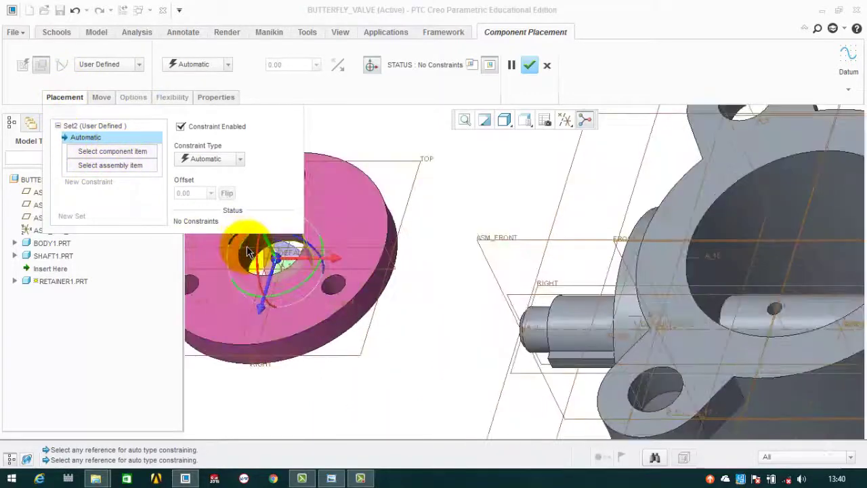
pyautogui.scroll(-3, 252, 293)
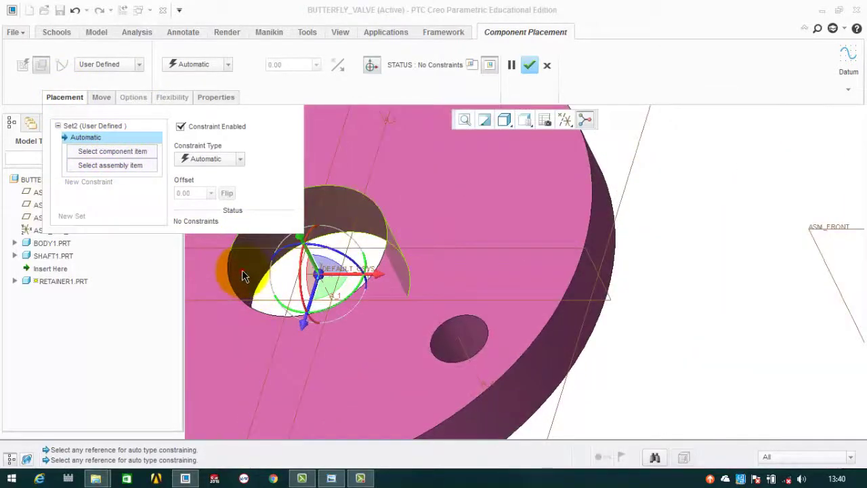
pyautogui.click(244, 277)
# - Select the mating surface near the shaft as the assembly reference for the retainer's central-hole constraint
pyautogui.scroll(5, 532, 267)
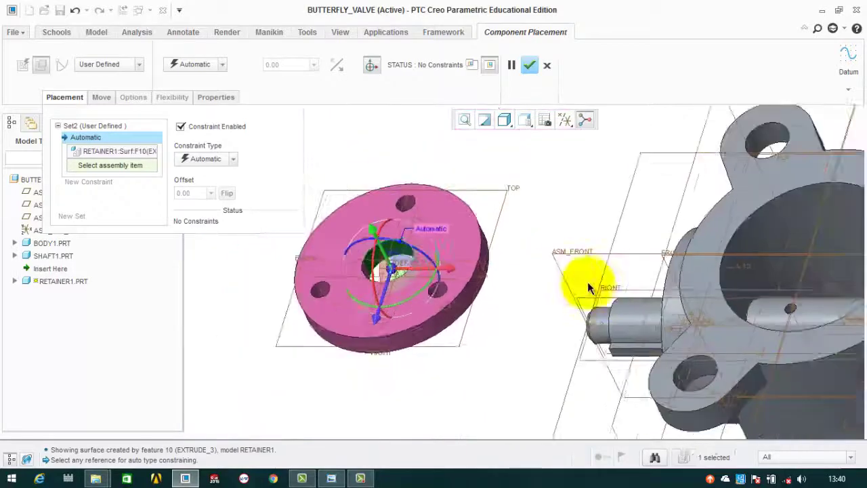
pyautogui.scroll(2, 596, 292)
pyautogui.moveTo(617, 302)
pyautogui.mouseDown(button='middle')
pyautogui.moveTo(643, 303)
pyautogui.moveTo(633, 305)
pyautogui.mouseUp(button='middle')
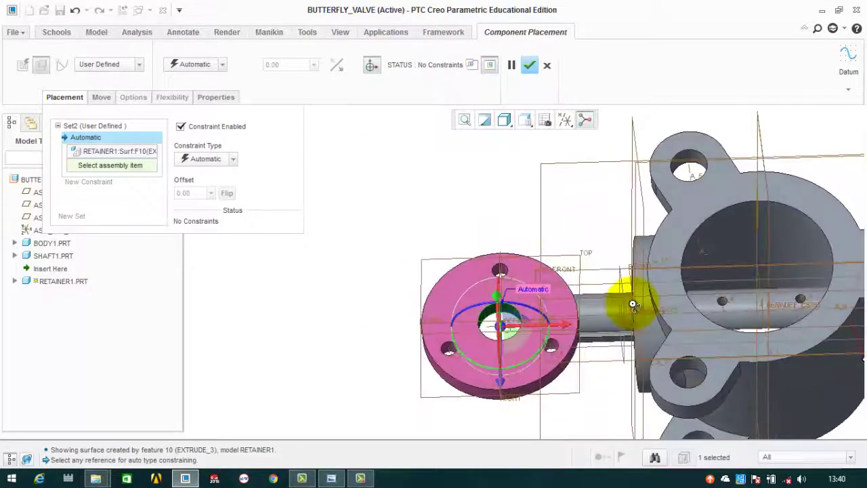
pyautogui.scroll(-3, 644, 301)
pyautogui.scroll(3, 642, 301)
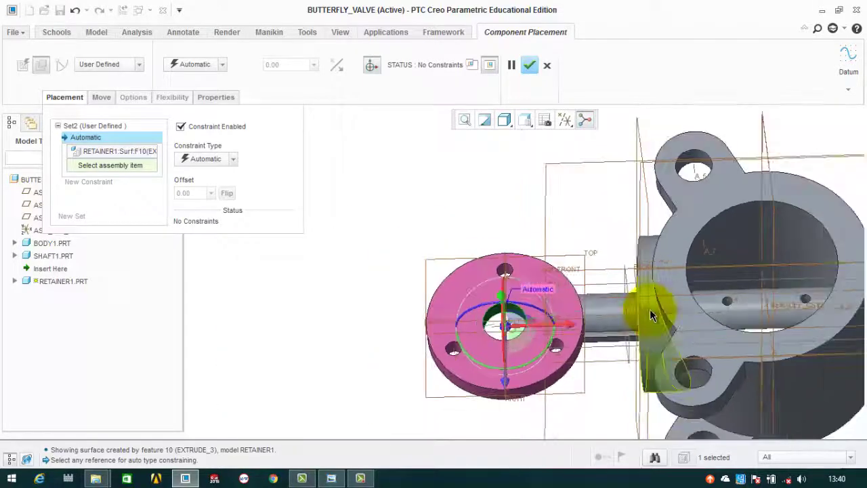